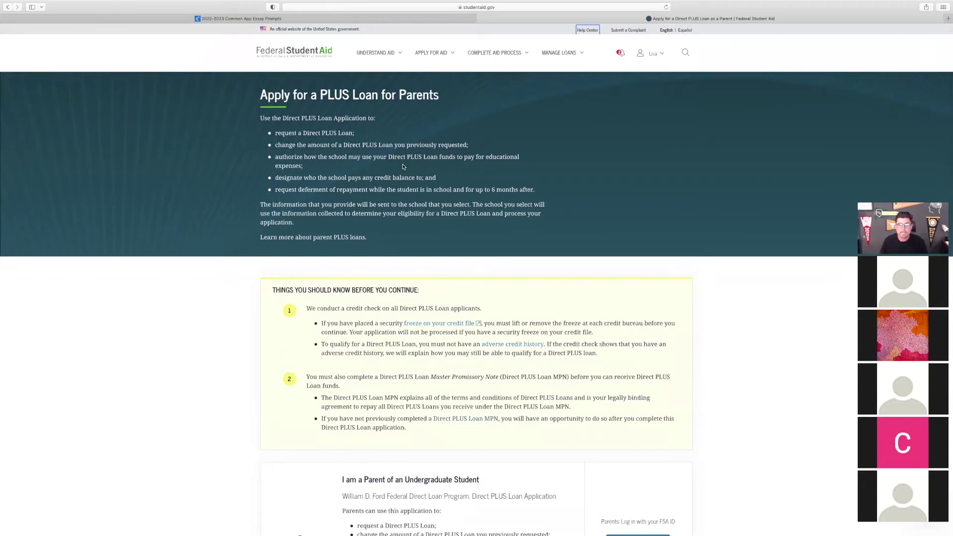
Step: Bring up the APPLY FOR AID mega-menu listing the aid application links
mouse_move(432, 68)
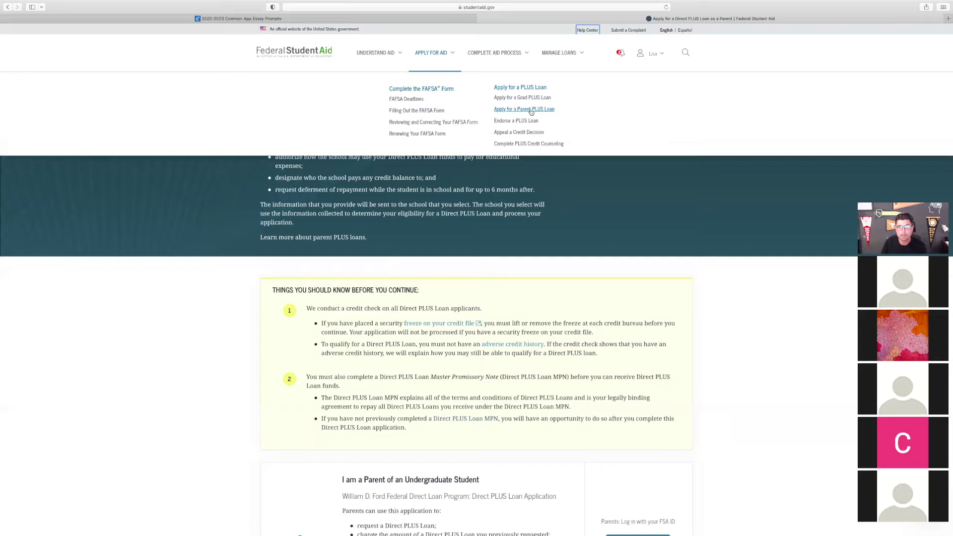
Step: Reopen the Parent PLUS Loan page and show the COMPLETE AID PROCESS menu with Master Promissory Notes
scroll(519, 113, "up", 3)
scroll(453, 201, "up", 3)
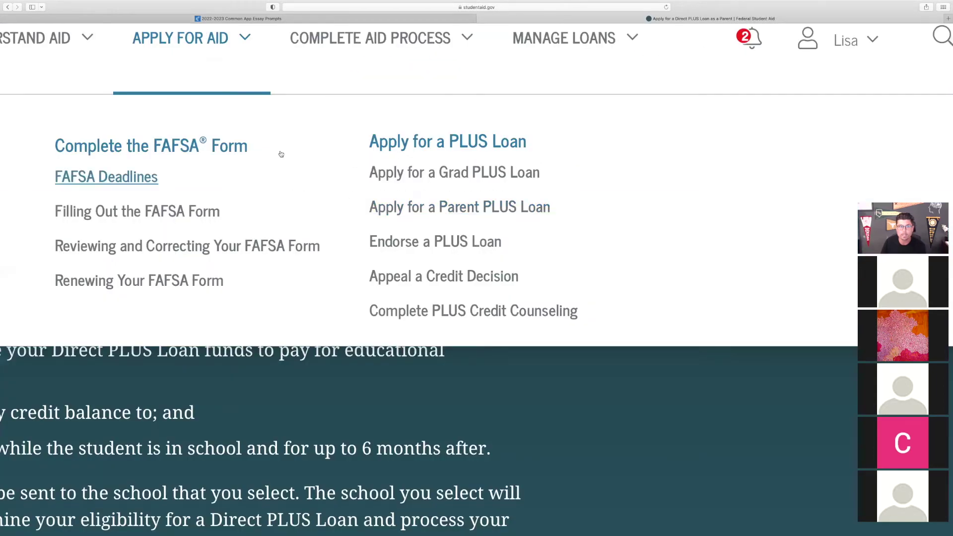
left_click(415, 205)
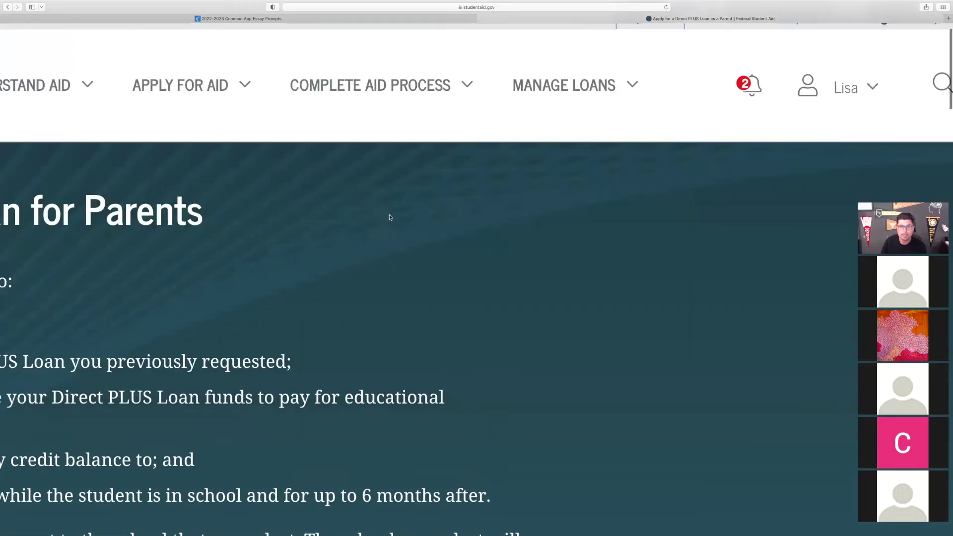
scroll(397, 213, "up", 2)
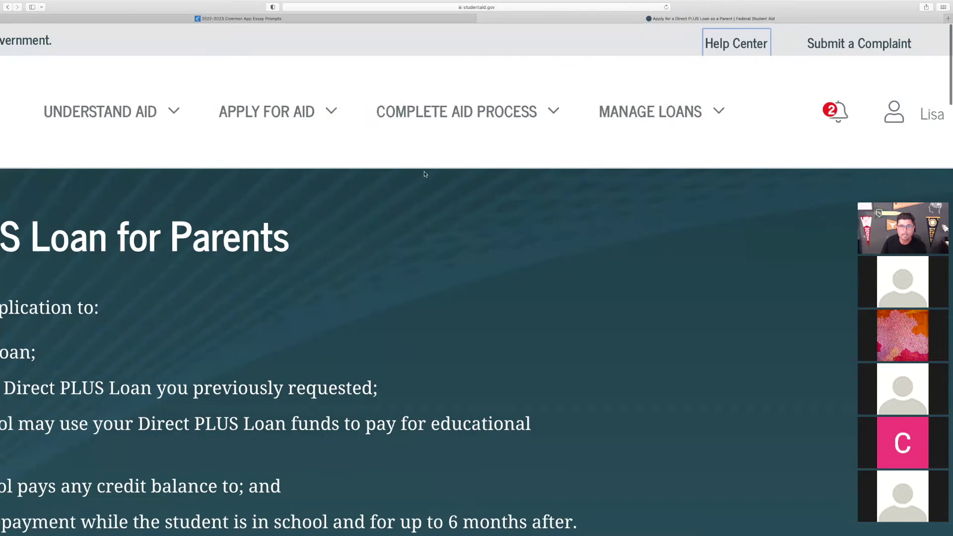
mouse_move(444, 142)
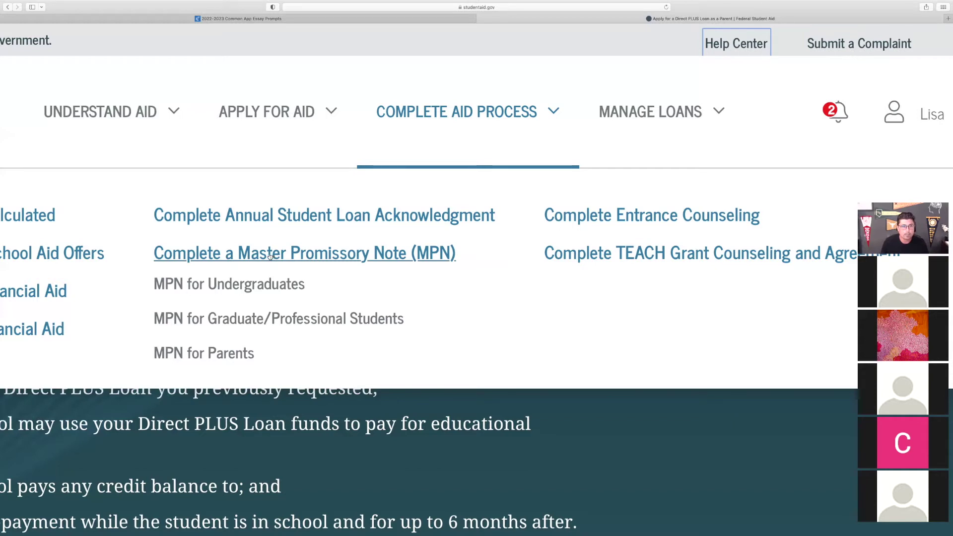
Step: Switch between the APPLY FOR AID and COMPLETE AID PROCESS menus, then reopen Apply for a Parent PLUS Loan
left_click(260, 114)
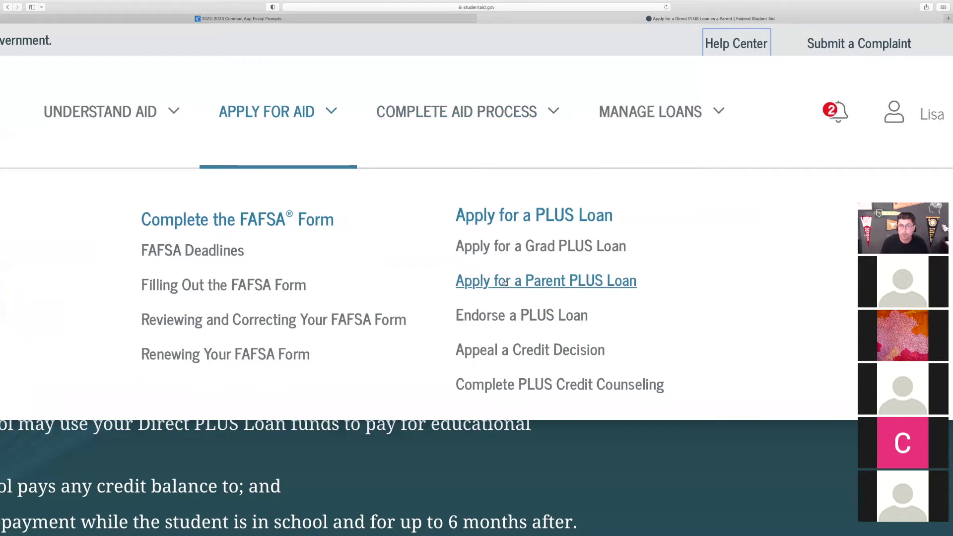
left_click(478, 109)
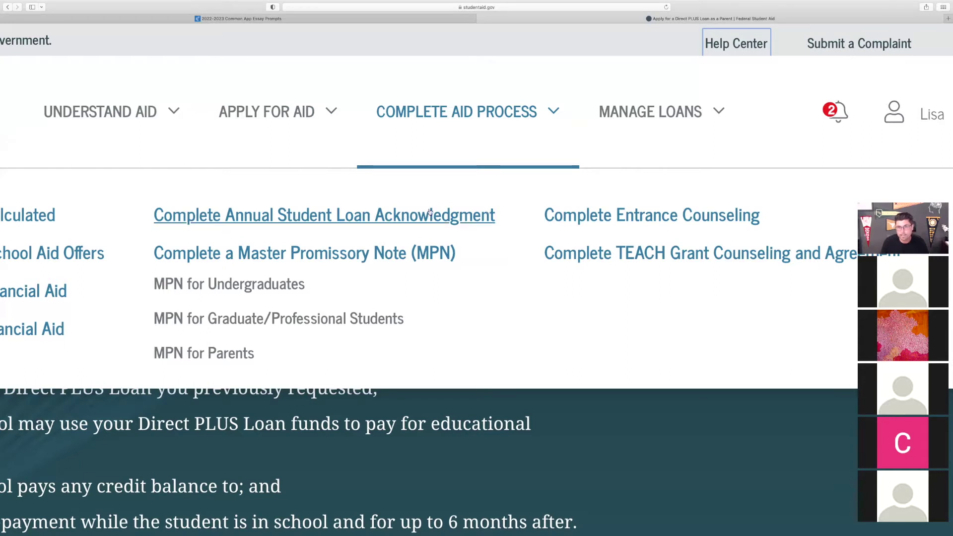
left_click(337, 112)
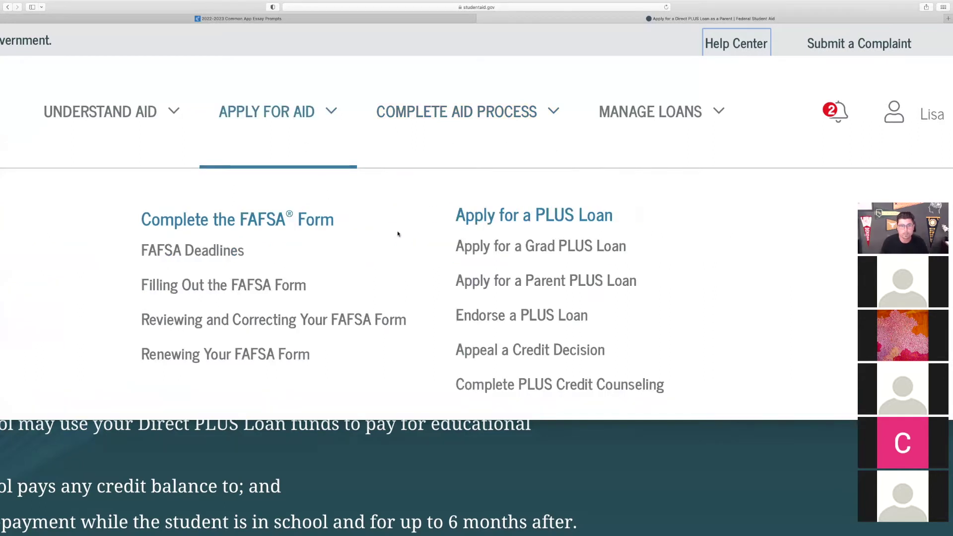
left_click(532, 289)
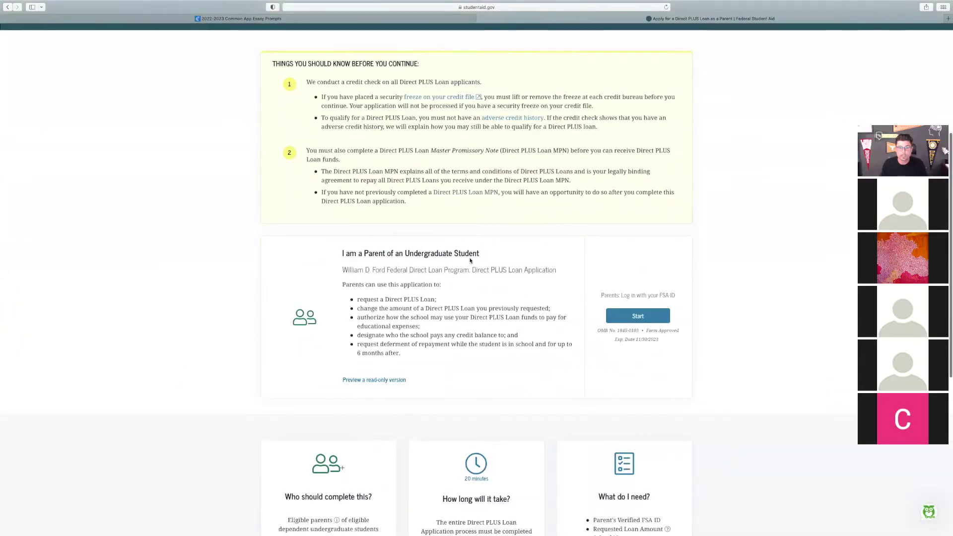
Step: Start the Direct PLUS Loan Application for Parents and pick the 2022 - 2023 award year
left_click(633, 318)
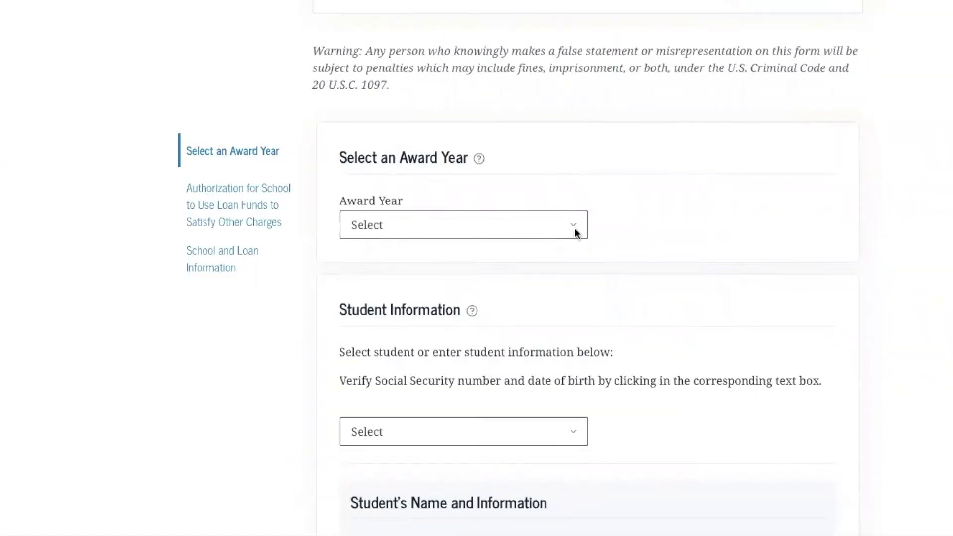
left_click(573, 225)
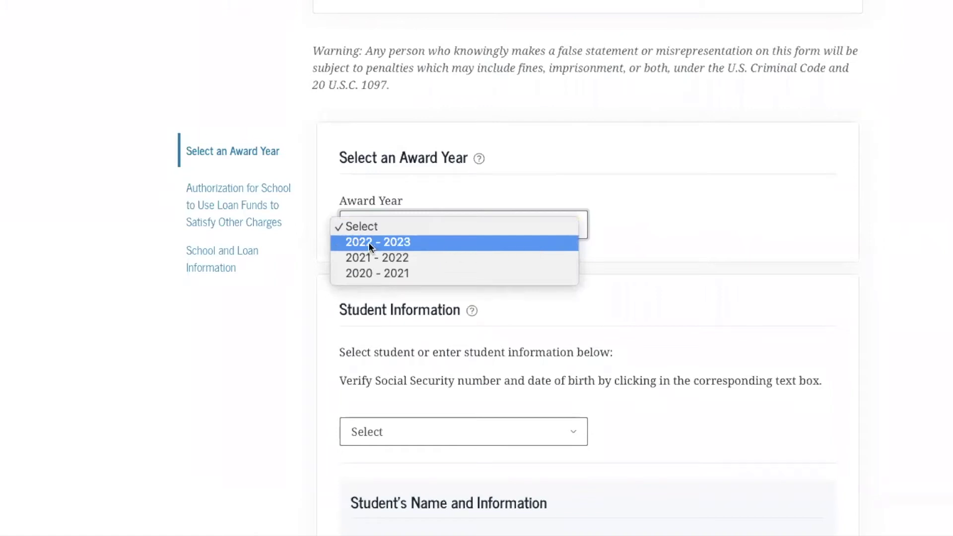
left_click(411, 242)
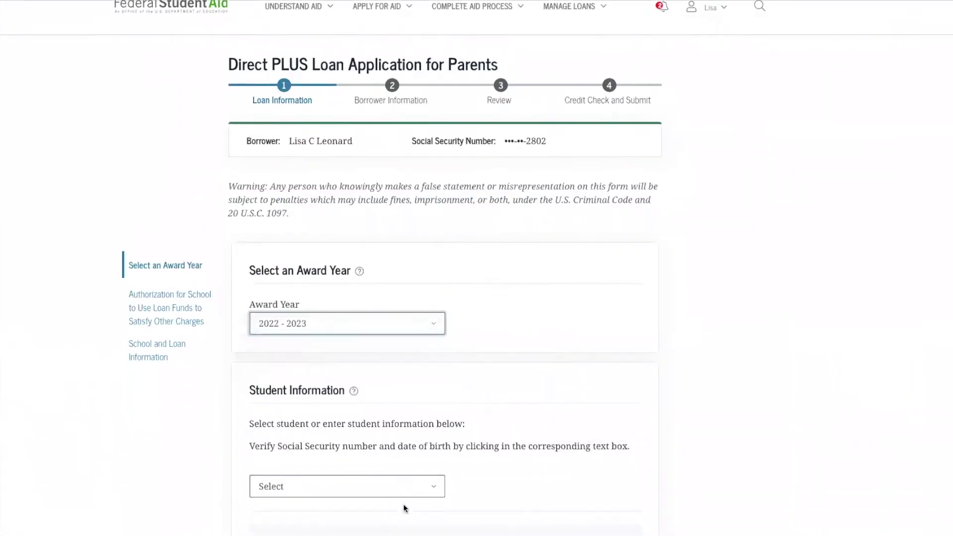
scroll(403, 504, "down", 3)
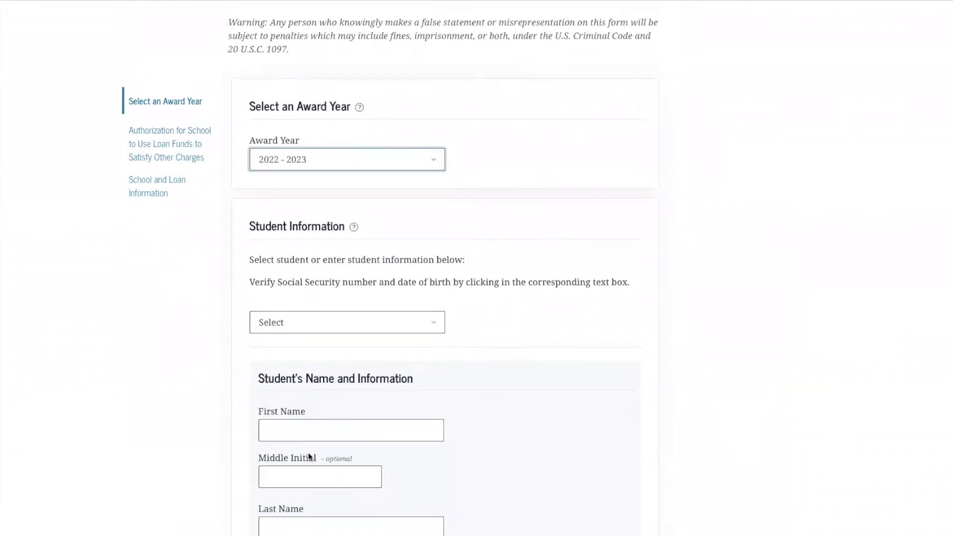
Step: Choose the student from the Select dropdown, then scroll to the Request for Deferment section
left_click(431, 321)
left_click(497, 434)
scroll(498, 435, "down", 10)
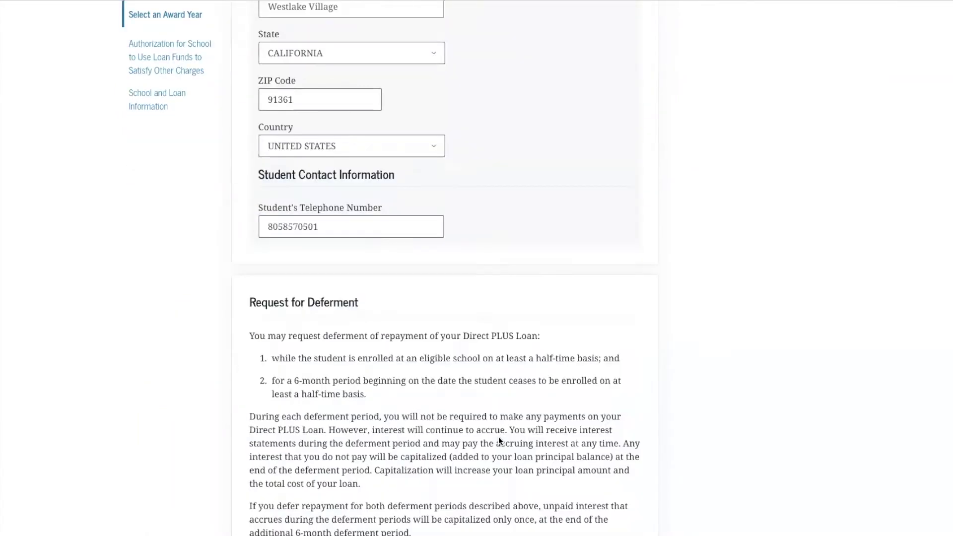
scroll(498, 436, "down", 5)
scroll(415, 414, "up", 4)
scroll(397, 411, "up", 3)
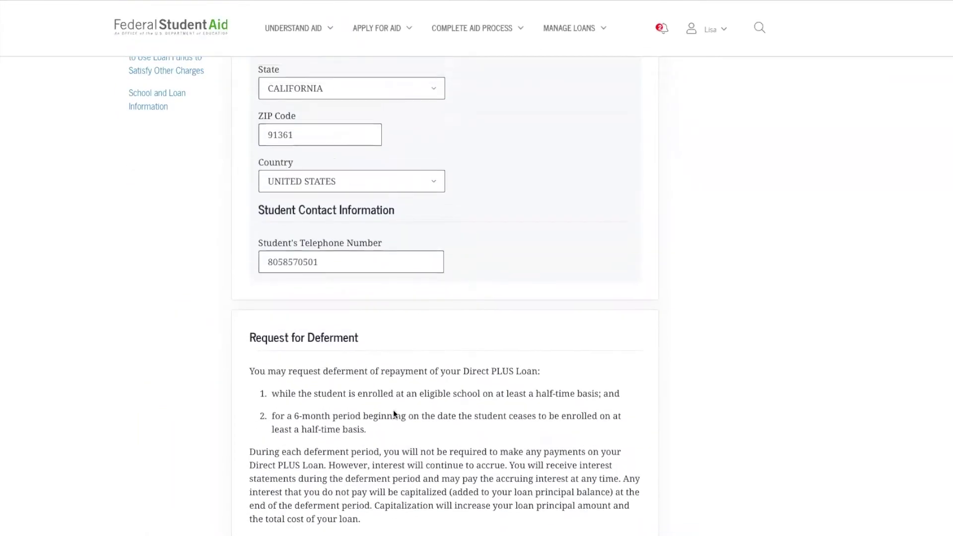
scroll(335, 368, "down", 3)
scroll(335, 370, "down", 4)
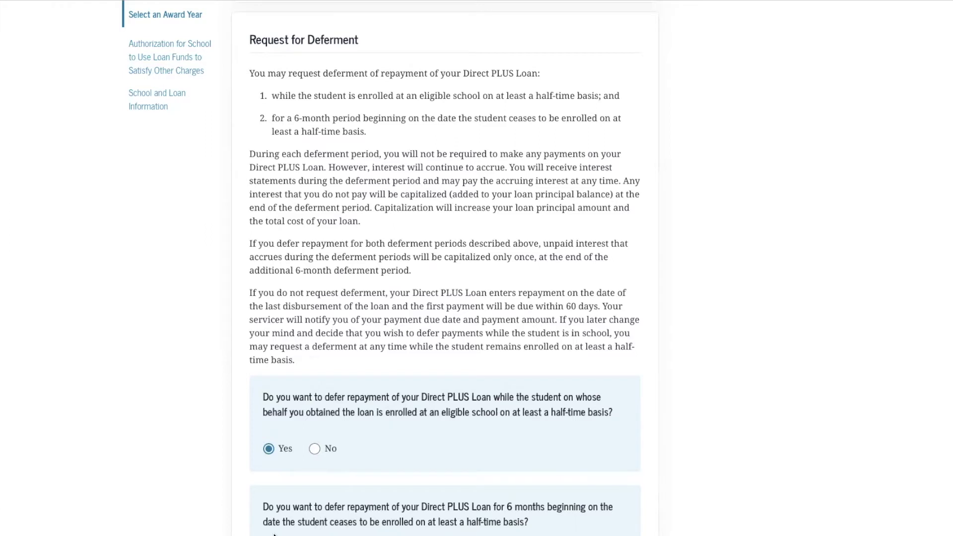
Step: Scroll past the deferment questions toward the Authorization for School section
scroll(273, 533, "down", 2)
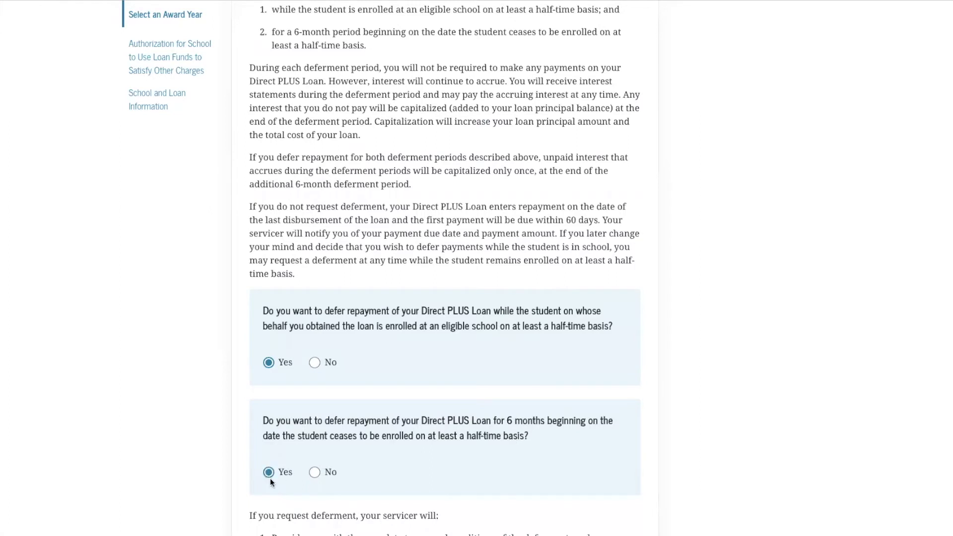
scroll(272, 511, "down", 8)
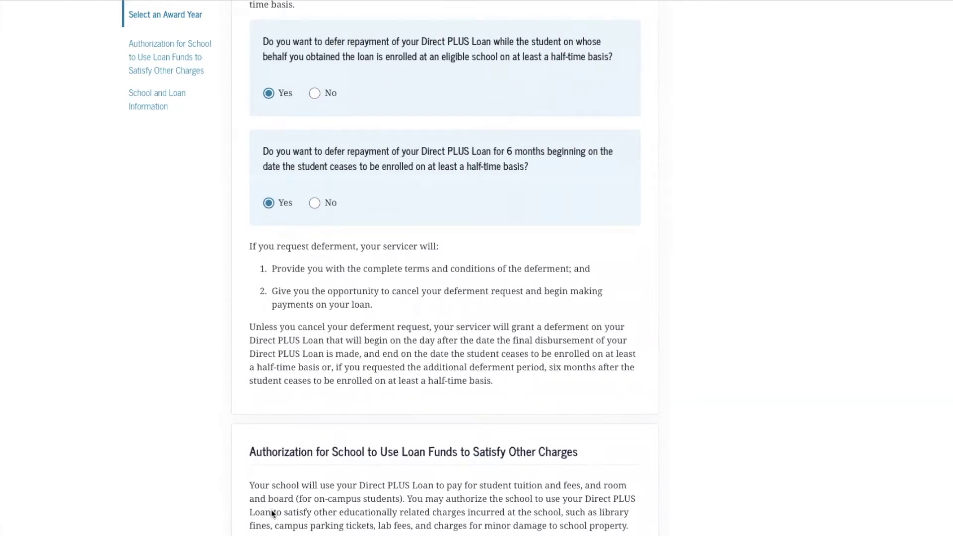
scroll(271, 509, "down", 4)
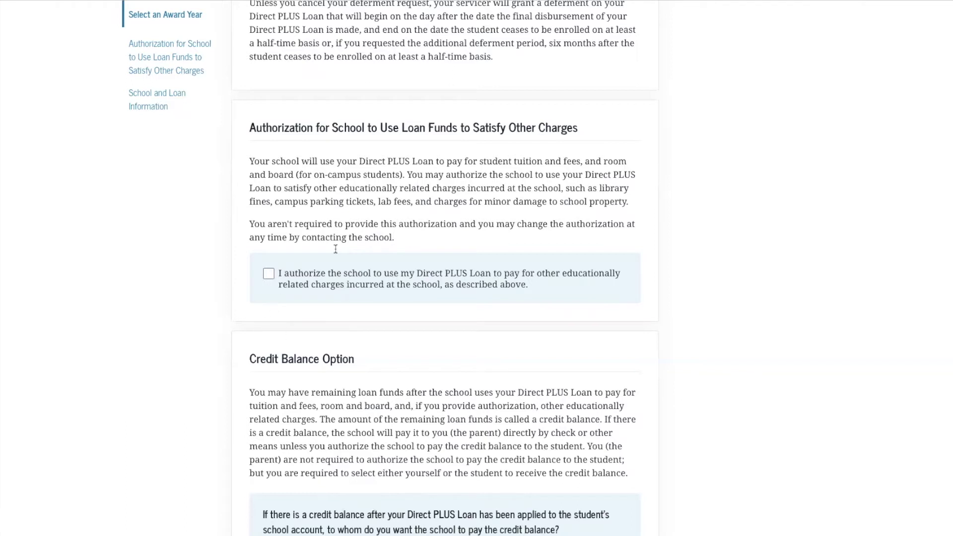
Step: Select 'Me, the Parent' under Credit Balance Option
scroll(271, 388, "down", 6)
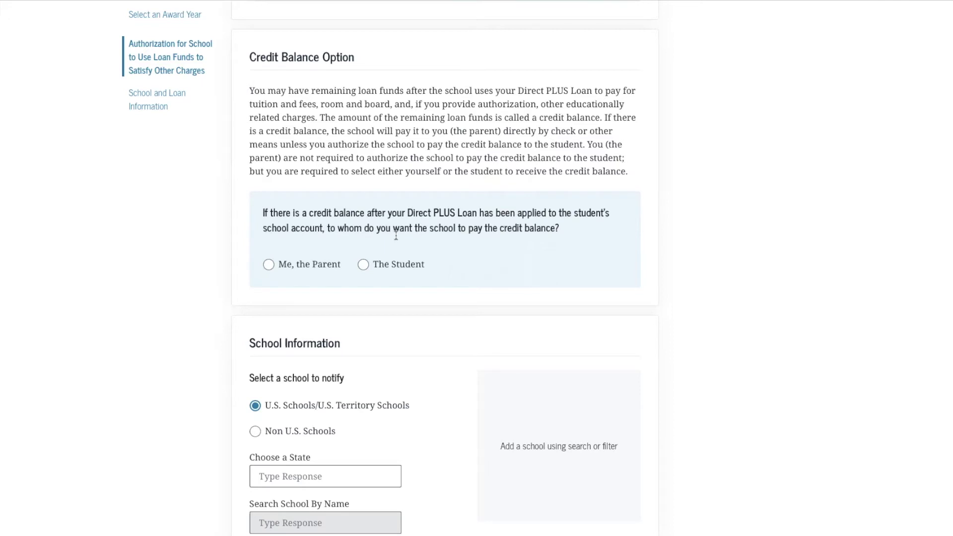
left_click(268, 264)
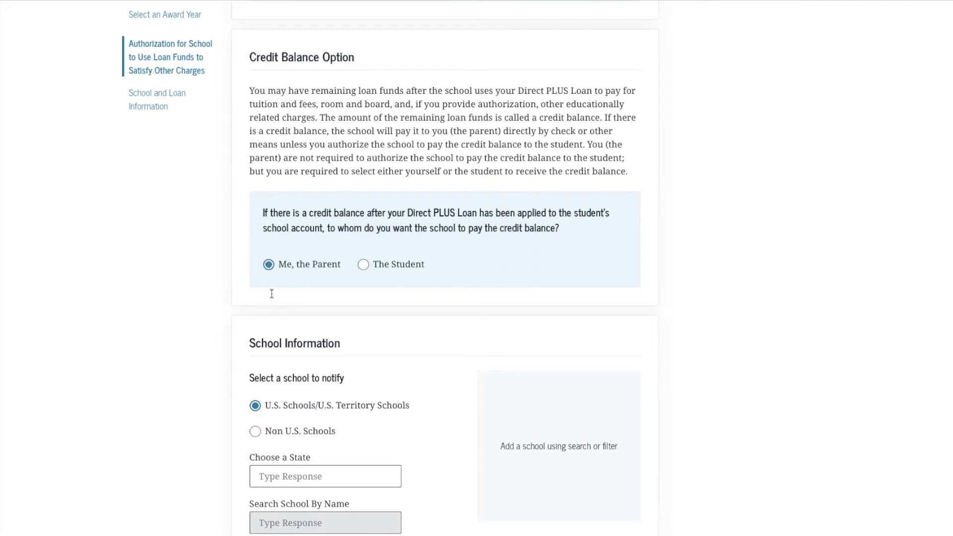
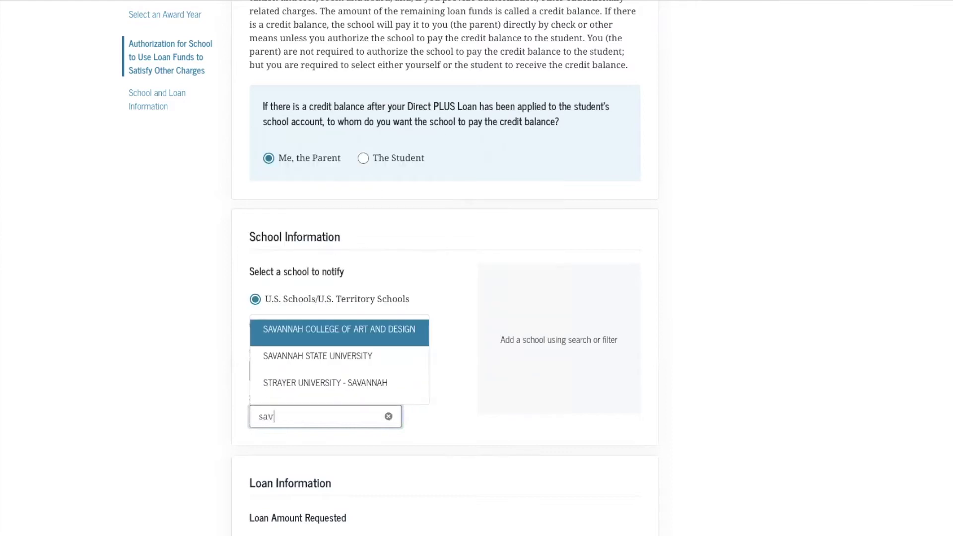
Step: Pick Savannah College of Art and Design from the school results, then scroll to Loan Information
left_click(316, 335)
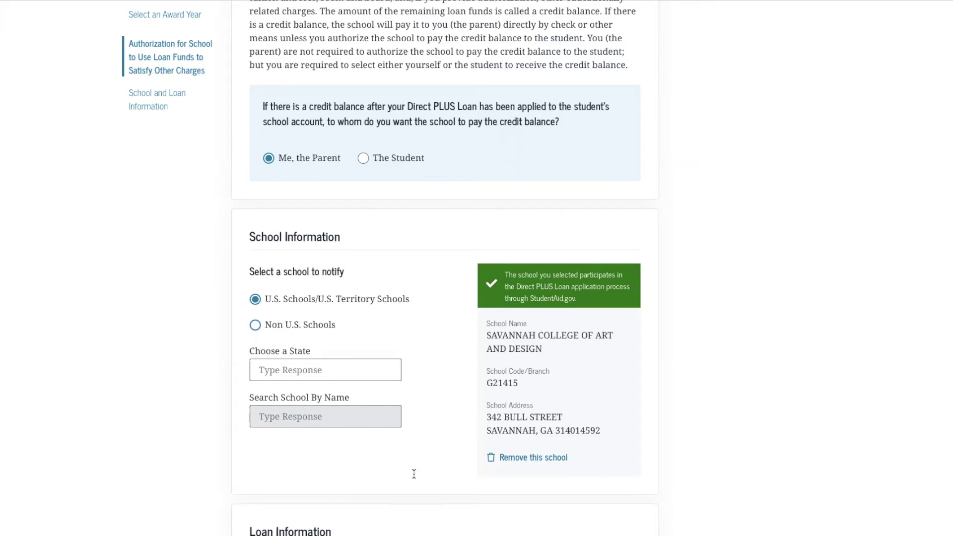
scroll(413, 473, "down", 6)
scroll(414, 473, "down", 5)
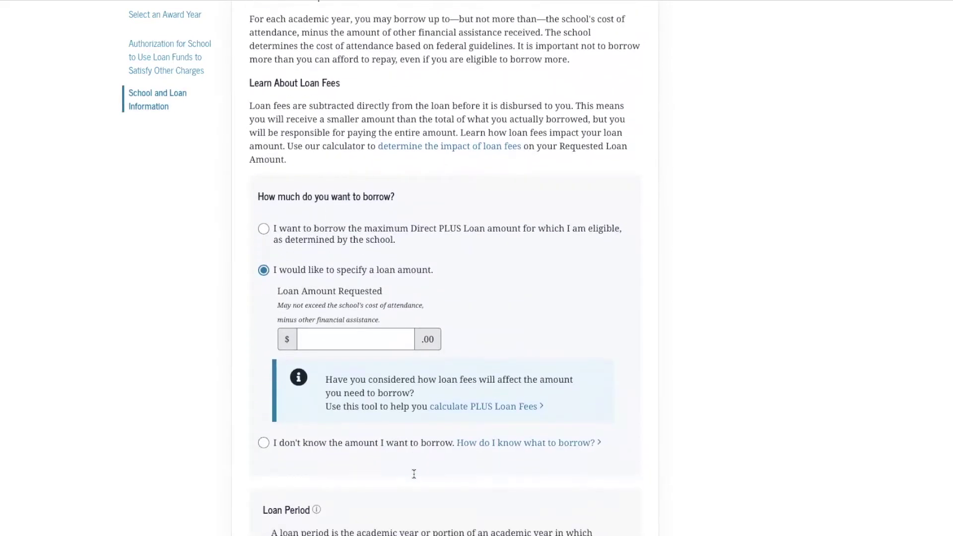
Step: Choose to borrow the maximum PLUS loan amount
scroll(414, 473, "down", 1)
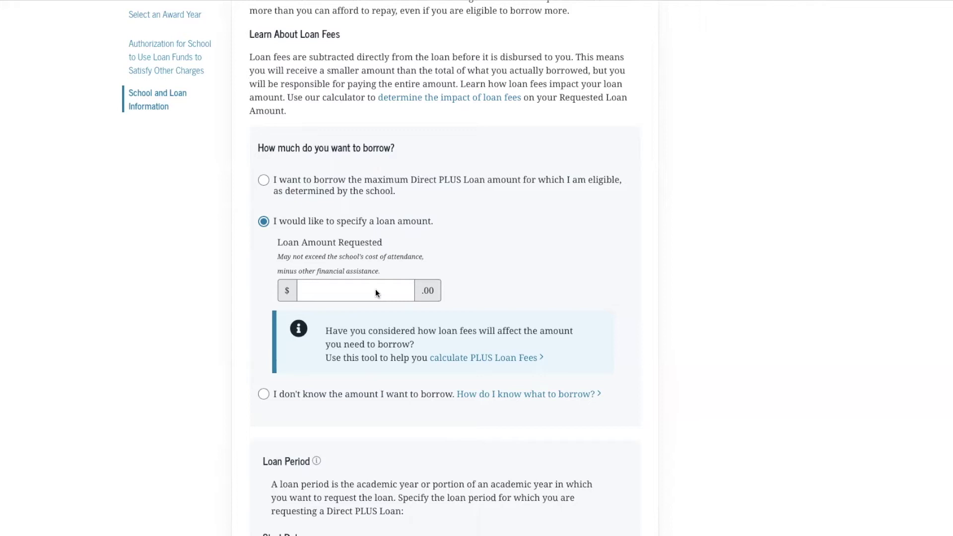
left_click(264, 180)
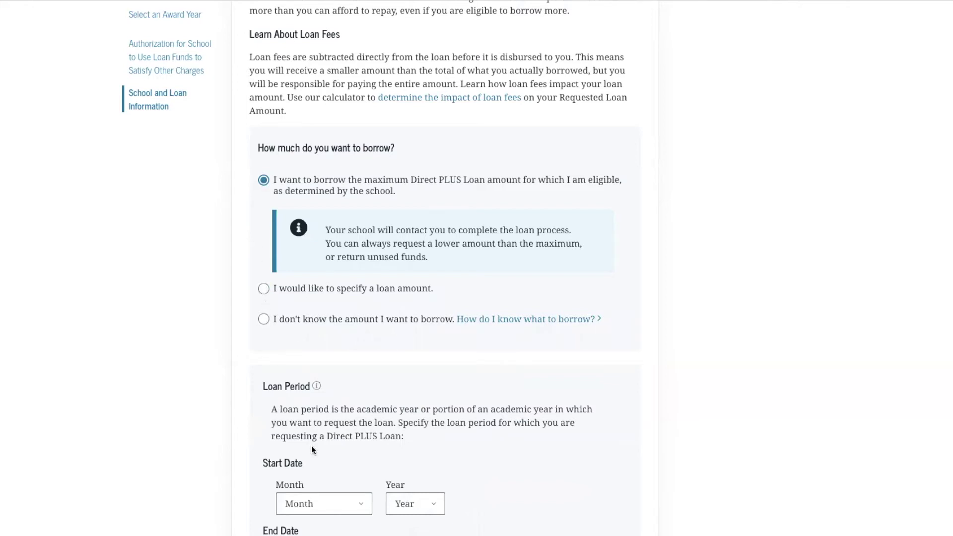
scroll(357, 474, "down", 3)
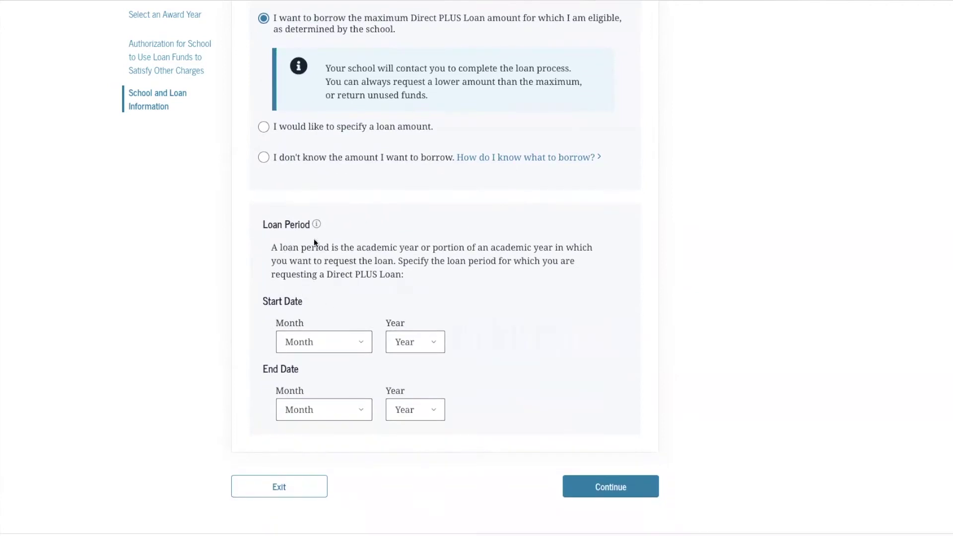
Step: Set the loan period from July 2022 to June 2023 and continue to Borrower Information
left_click(359, 345)
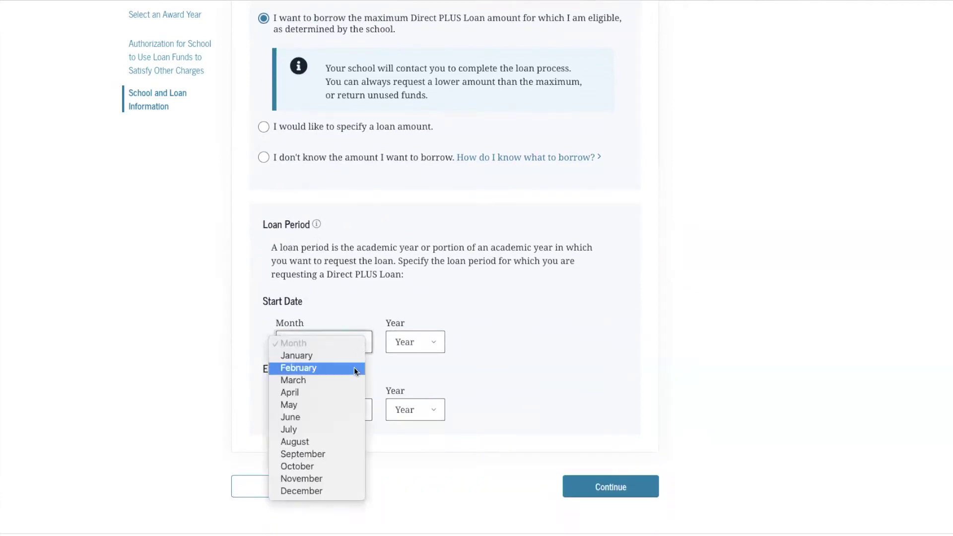
left_click(311, 429)
left_click(428, 347)
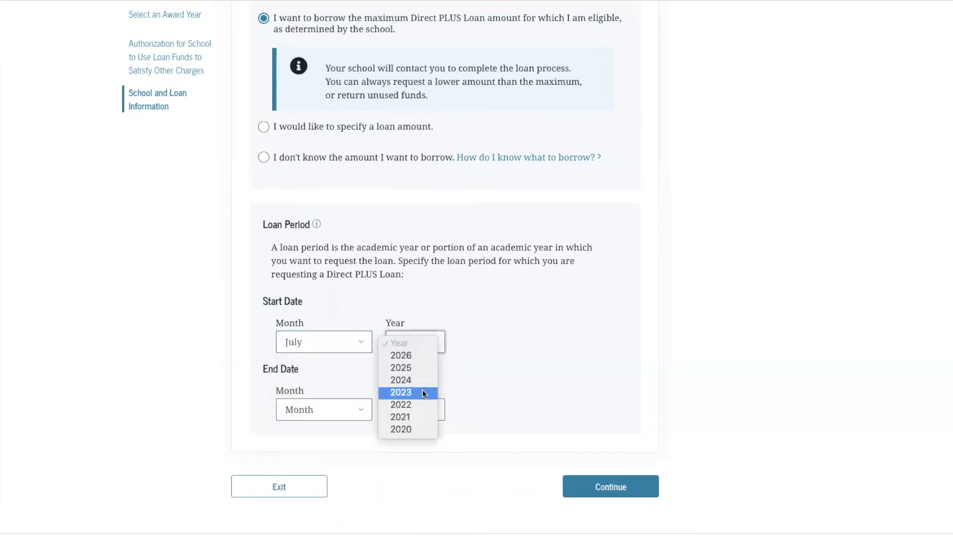
left_click(407, 404)
left_click(361, 410)
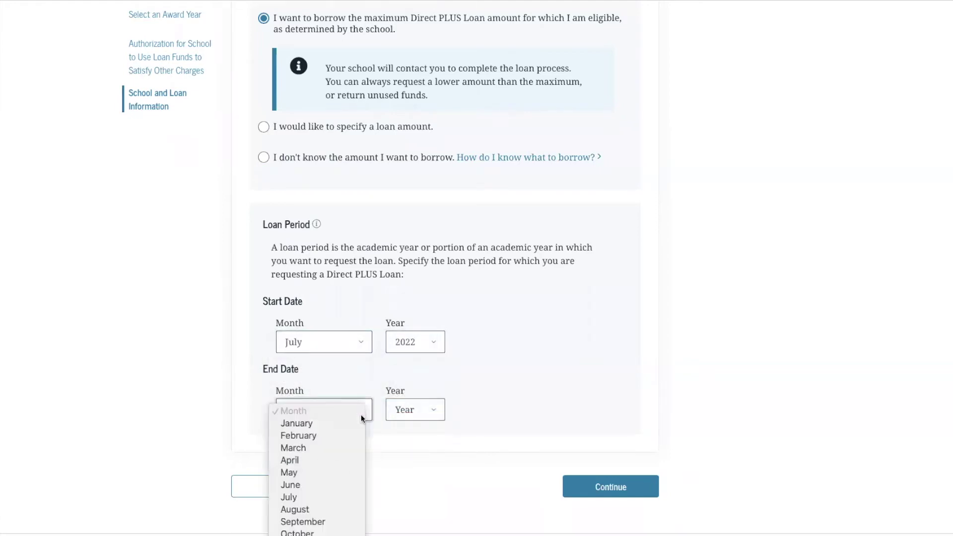
left_click(341, 489)
left_click(422, 414)
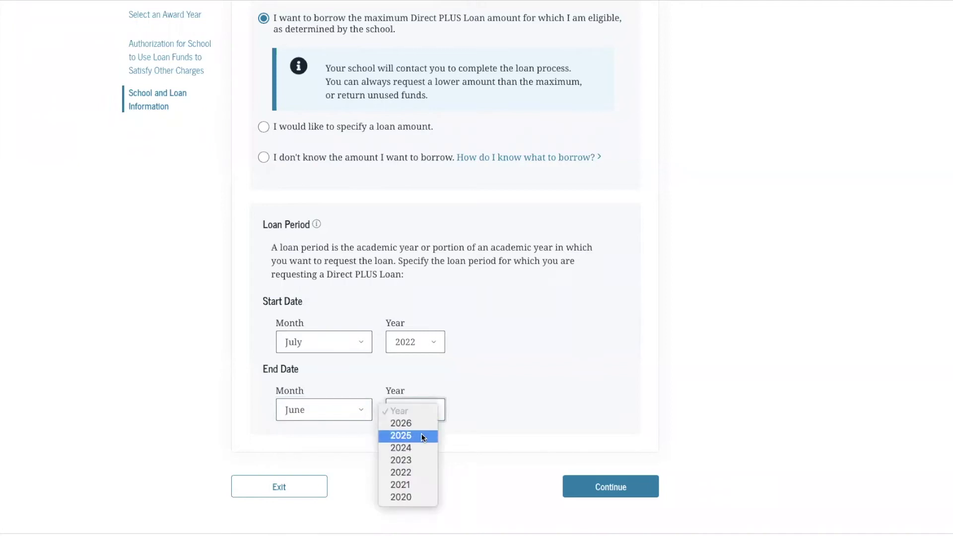
left_click(416, 459)
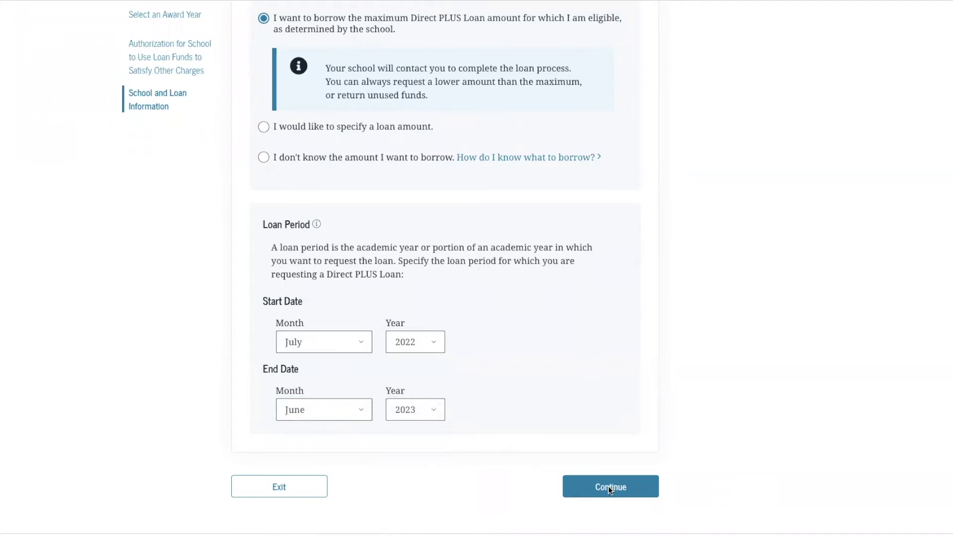
left_click(608, 486)
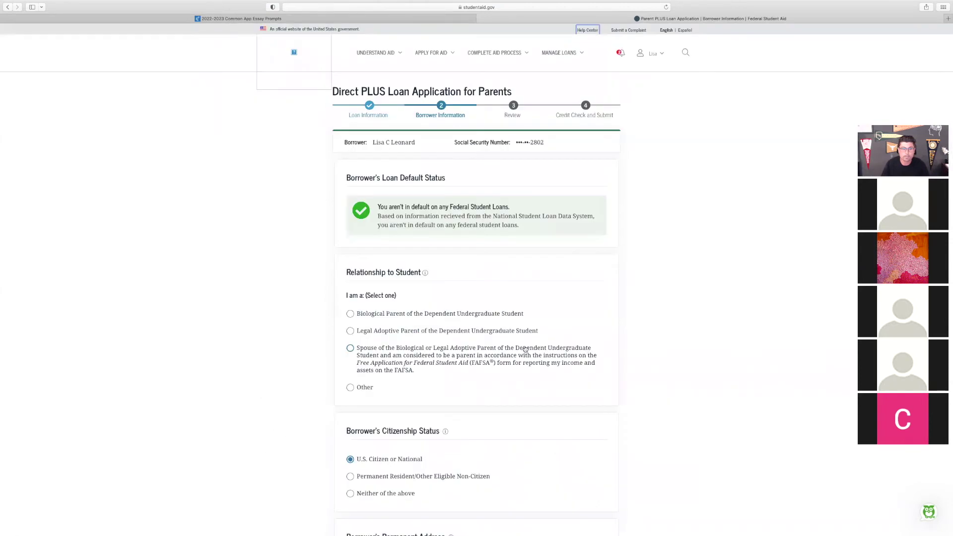
Step: Mark the borrower as the student's Biological Parent and confirm the current permanent address
scroll(524, 350, "down", 3)
left_click(350, 242)
scroll(365, 293, "down", 5)
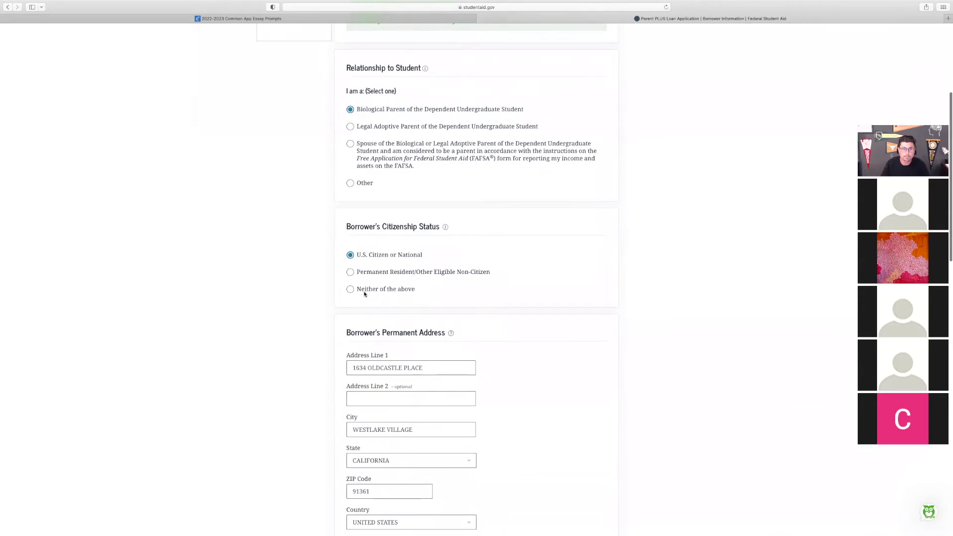
scroll(364, 294, "down", 15)
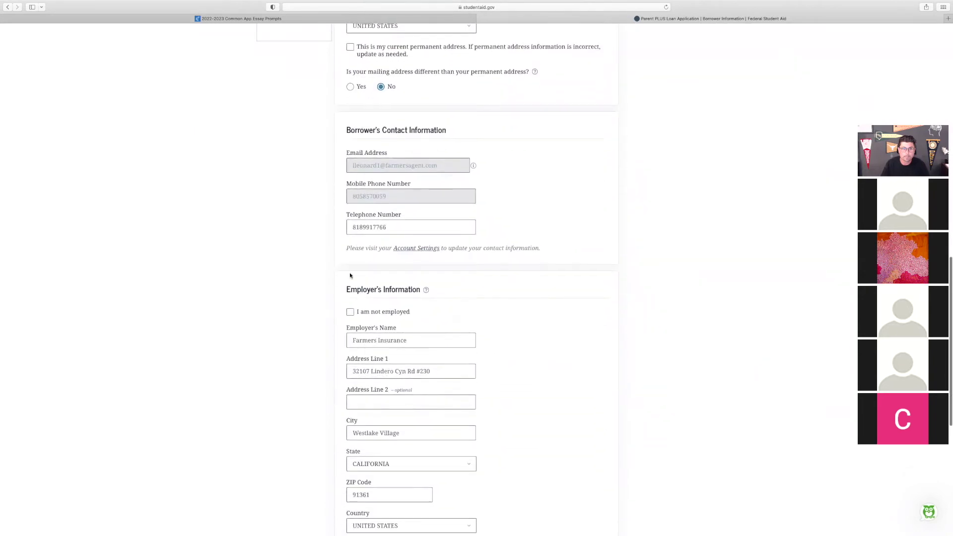
left_click(351, 48)
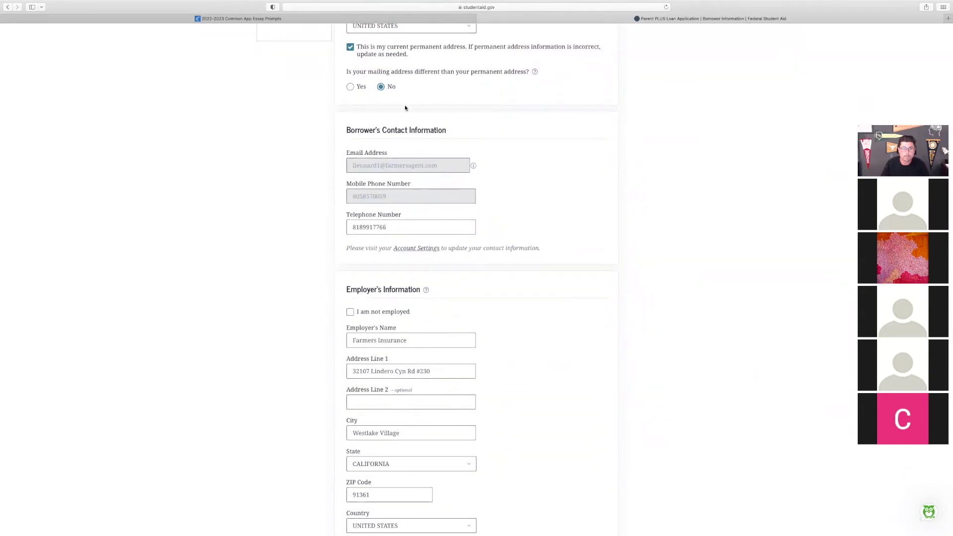
scroll(381, 160, "down", 8)
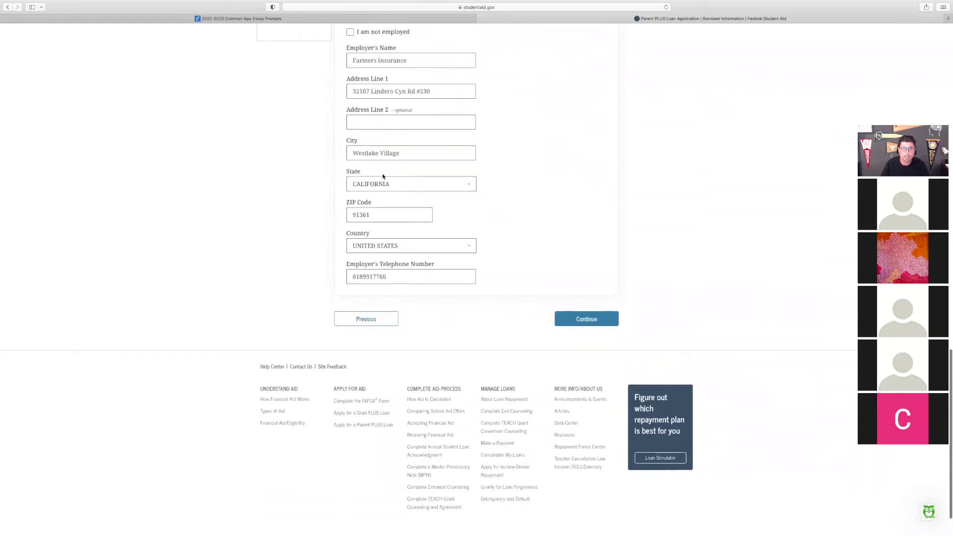
left_click(559, 287)
Step: Review the application summary and proceed to the credit check and submit step
scroll(443, 280, "down", 9)
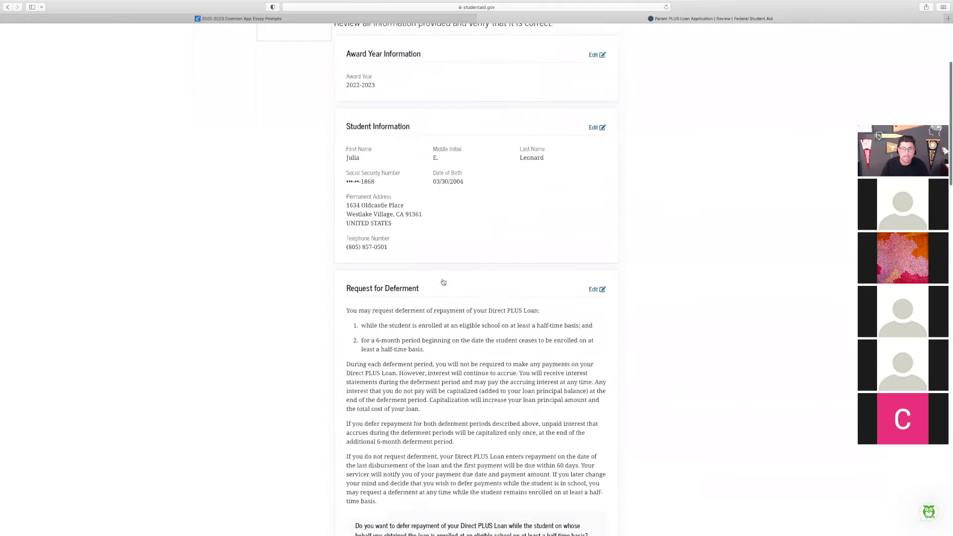
scroll(443, 281, "down", 10)
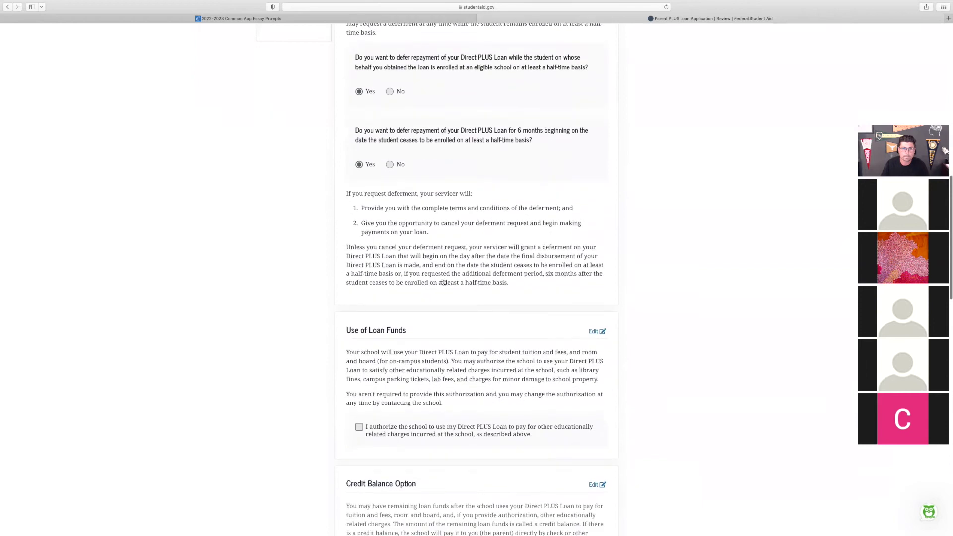
scroll(439, 282, "down", 15)
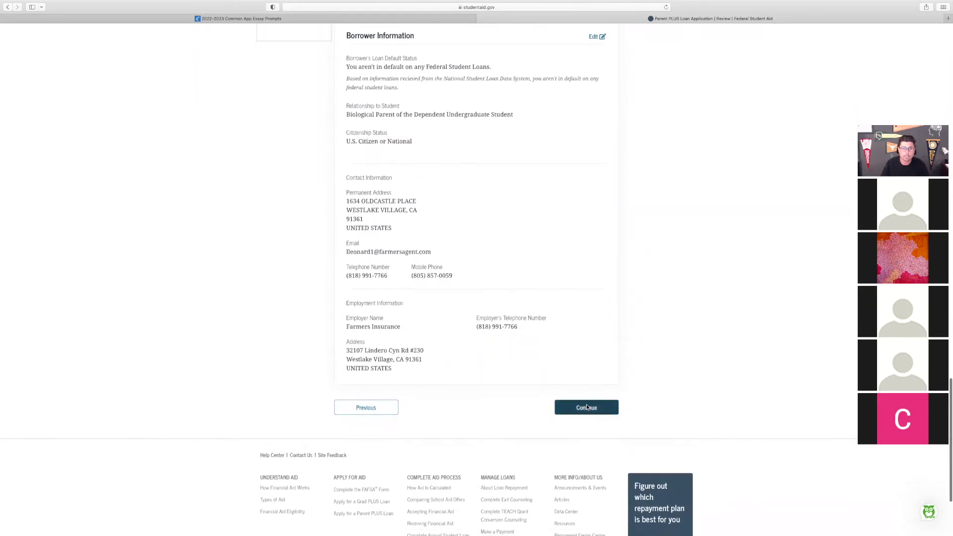
left_click(587, 407)
scroll(541, 366, "down", 5)
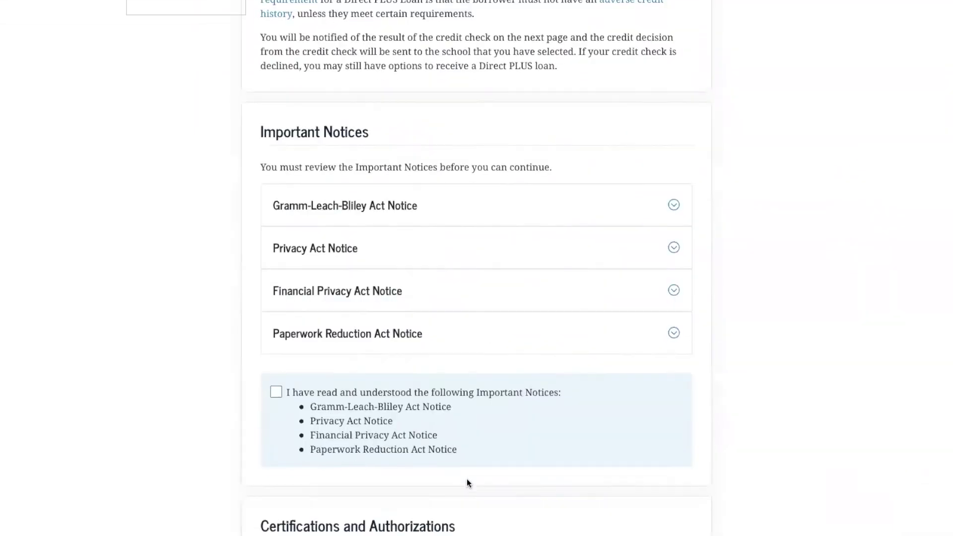
scroll(466, 478, "down", 2)
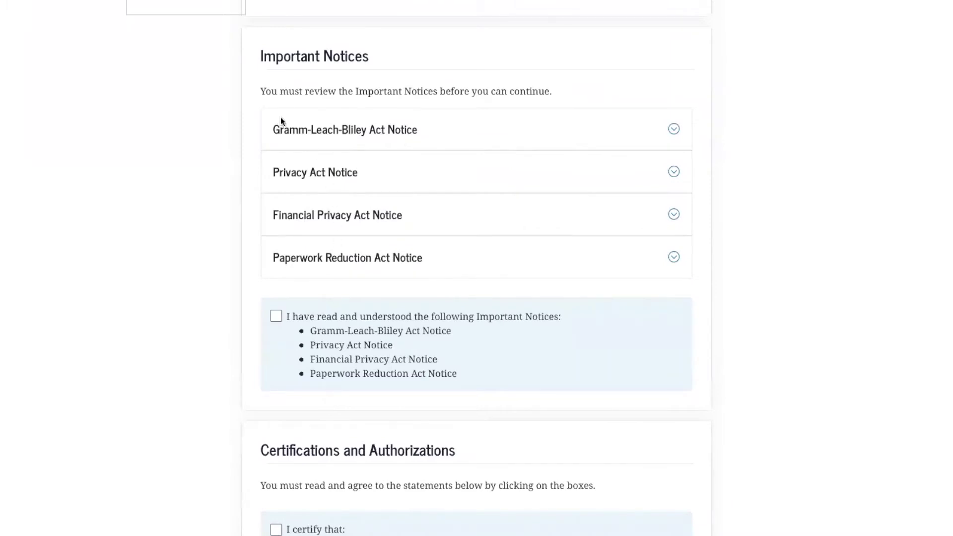
scroll(305, 124, "up", 5)
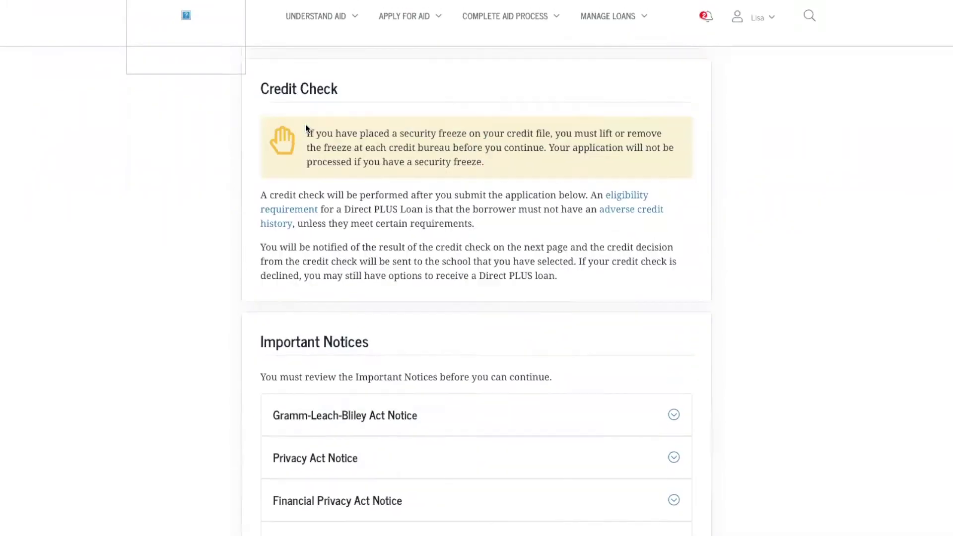
scroll(305, 128, "up", 5)
scroll(354, 439, "down", 2)
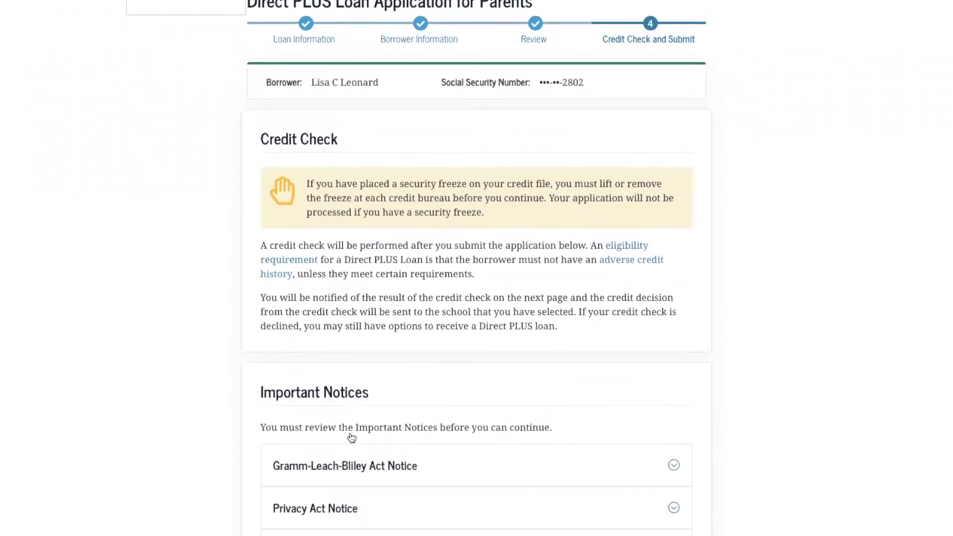
scroll(358, 456, "down", 12)
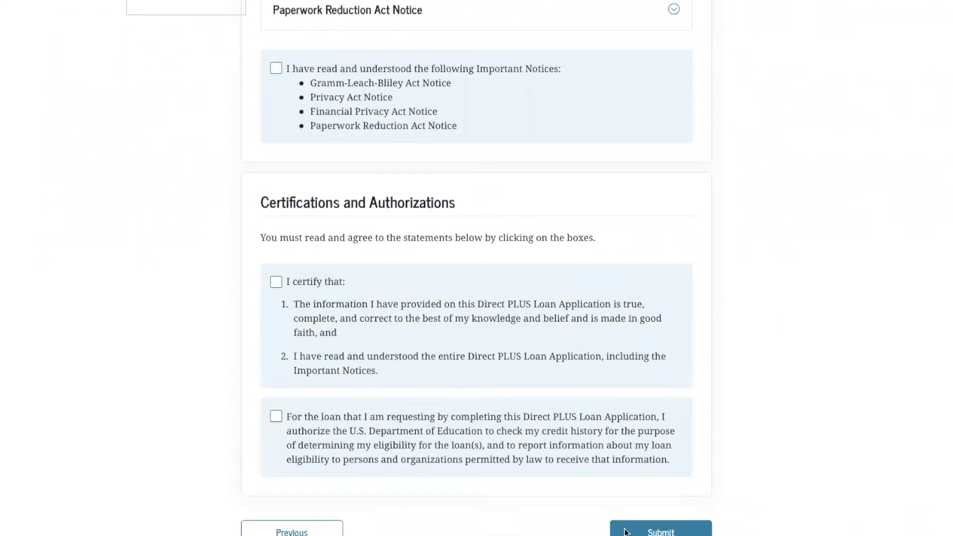
scroll(452, 490, "up", 2)
scroll(451, 492, "up", 10)
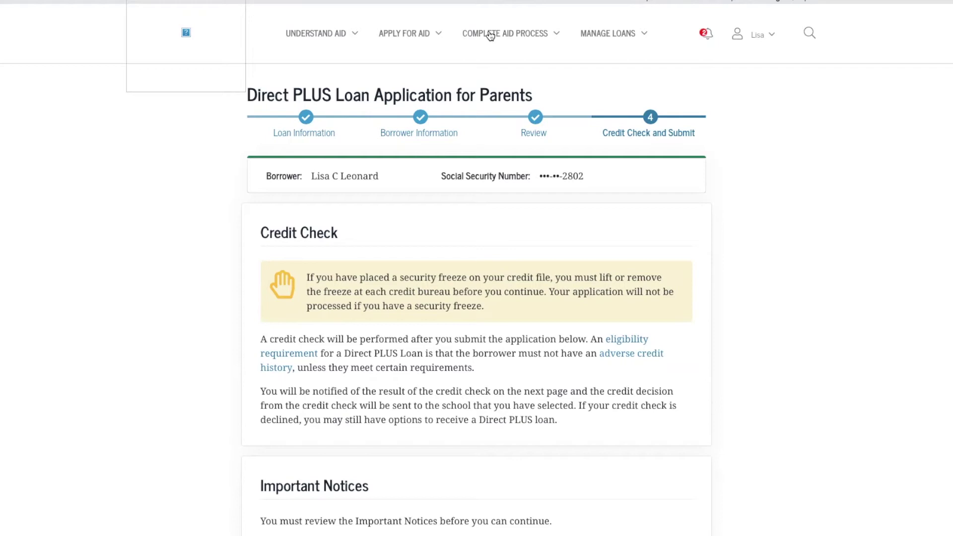
Step: Go to 'Complete a Master Promissory Note (MPN)' from the Complete Aid Process menu
left_click(490, 35)
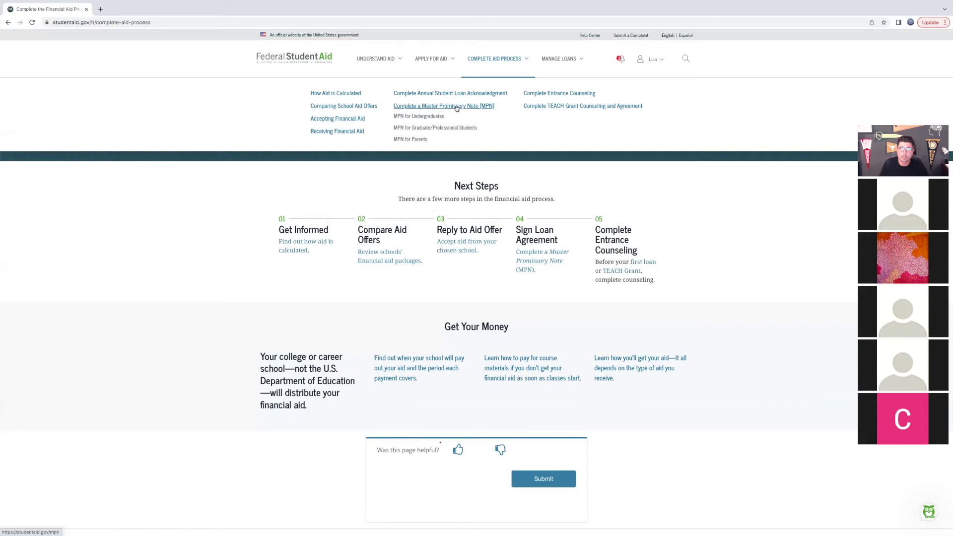
left_click(457, 107)
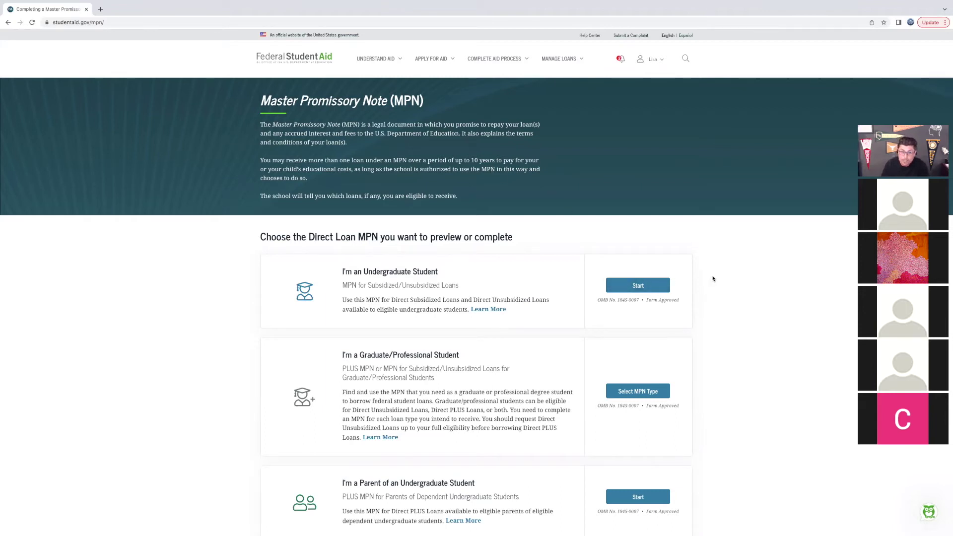
scroll(713, 278, "down", 2)
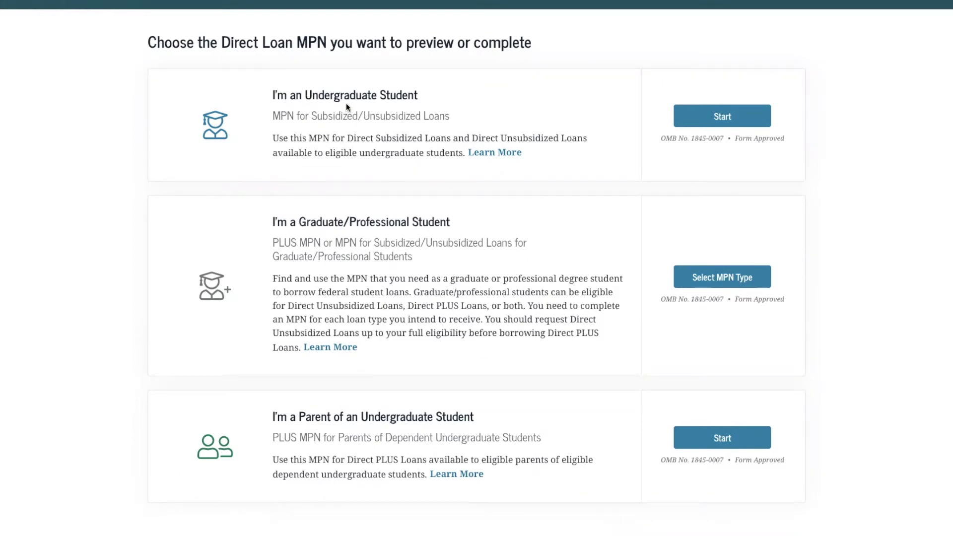
Step: Start the parent MPN, confirm the current permanent address, and pass the employer section
left_click(730, 438)
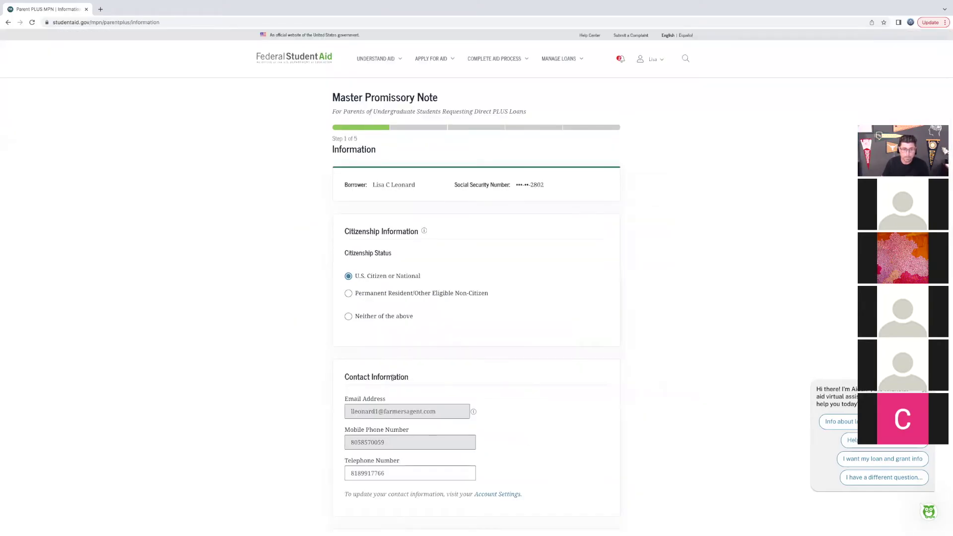
scroll(390, 313, "down", 14)
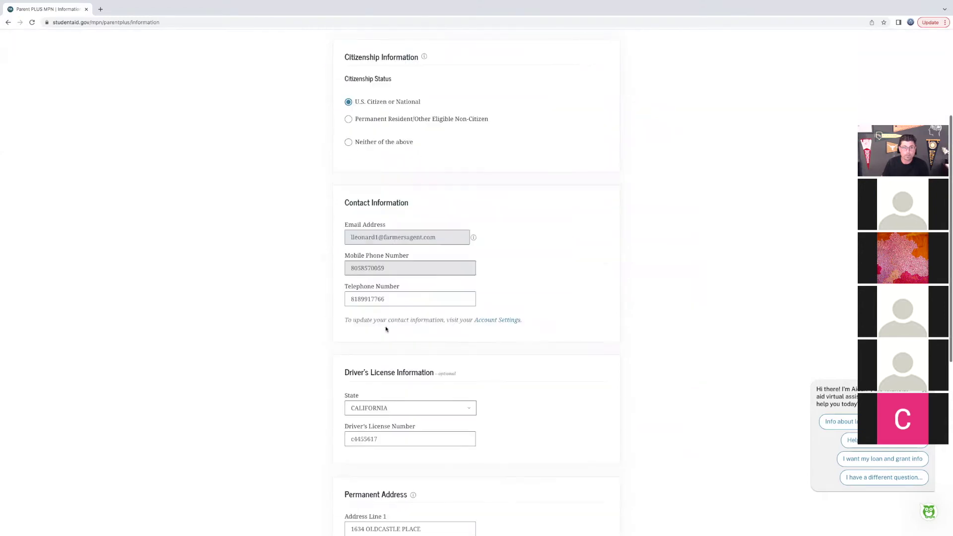
scroll(397, 357, "up", 1)
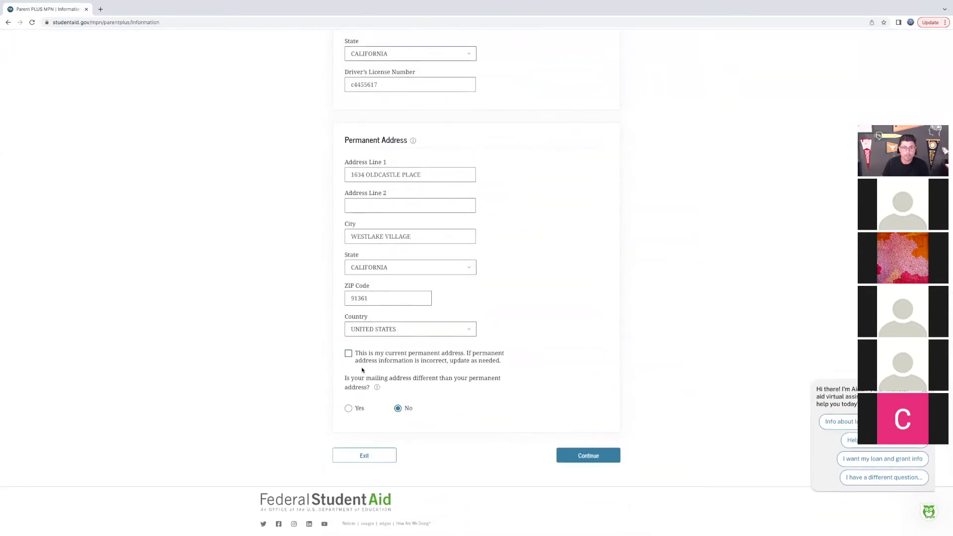
left_click(571, 457)
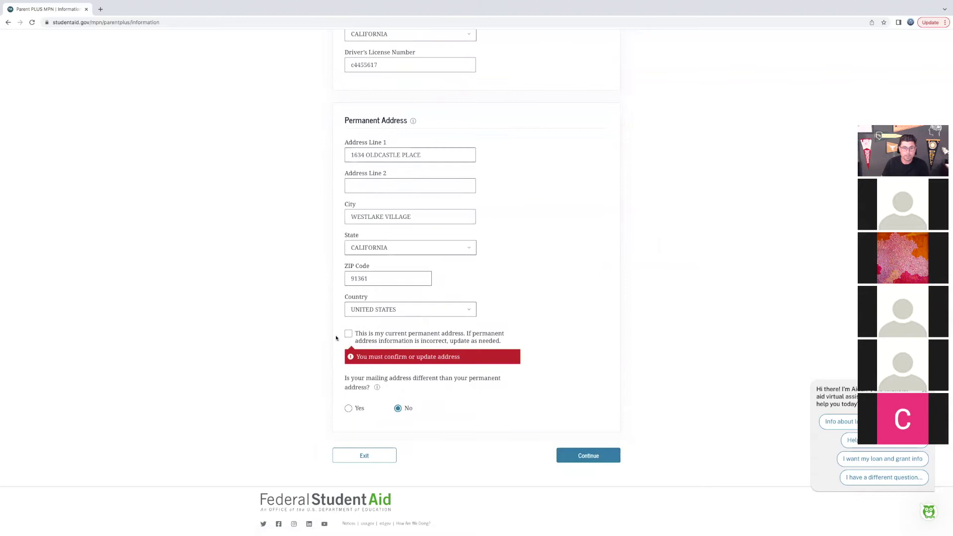
left_click(355, 340)
left_click(575, 454)
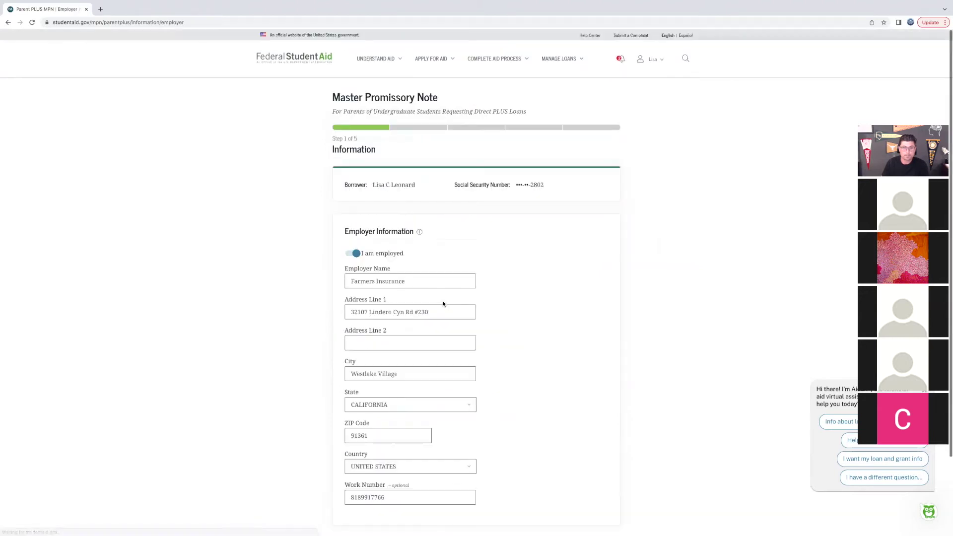
scroll(427, 341, "down", 3)
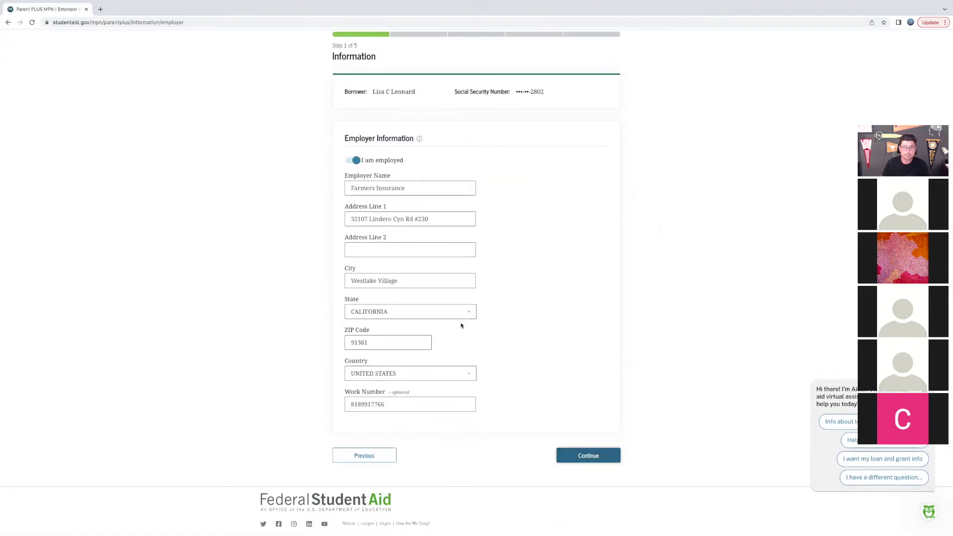
left_click(583, 453)
Step: Enter the student's first and last name, Social Security number and date of birth
left_click(384, 261)
key("Tab")
key("Tab")
key("Tab")
key("Tab")
key("Tab")
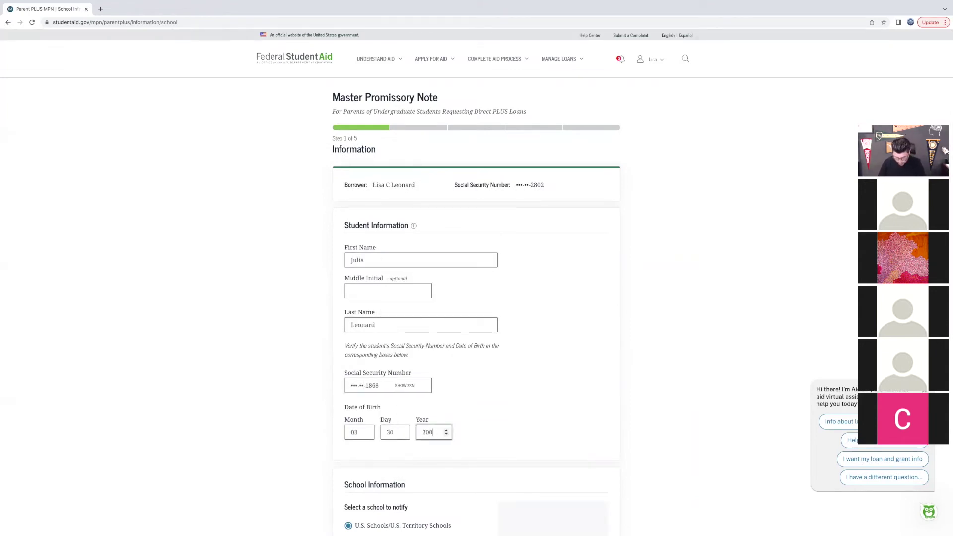
scroll(432, 415, "down", 4)
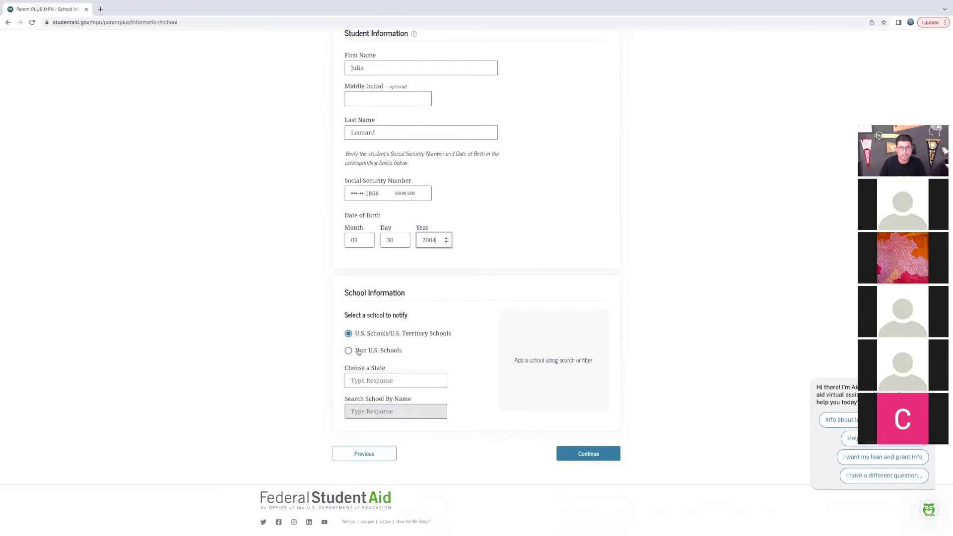
Step: Choose Georgia, search 'sav', select Savannah College of Art and Design, and continue to References
left_click(362, 379)
type("geo")
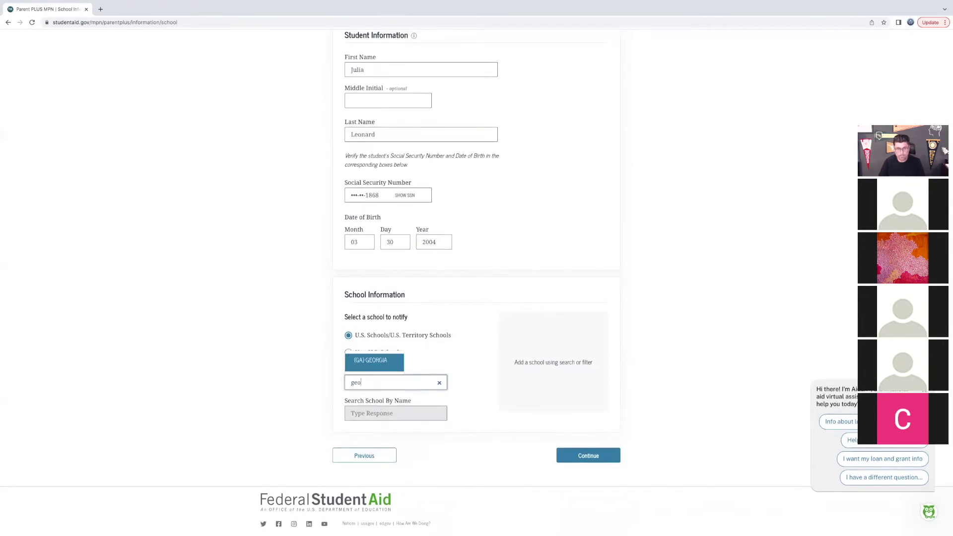
left_click(379, 359)
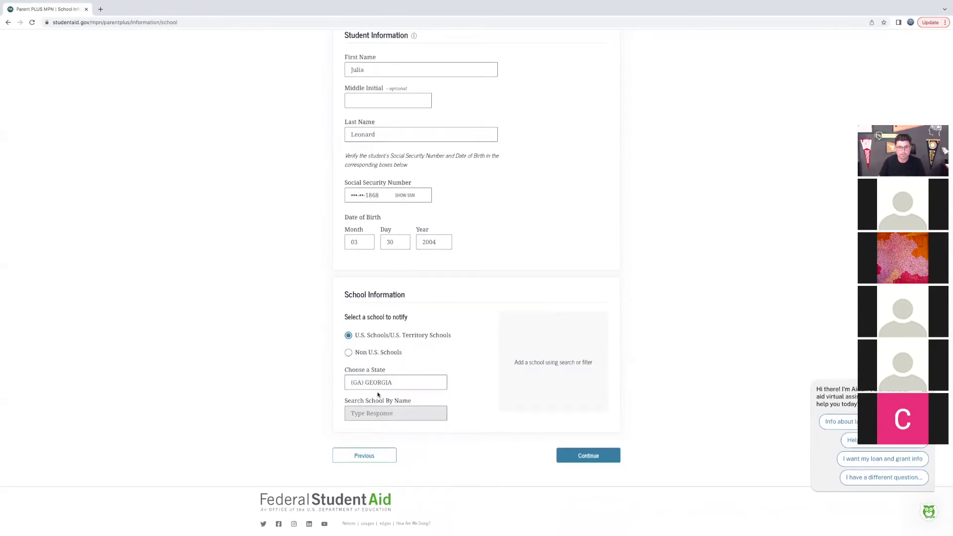
left_click(395, 413)
type("sav")
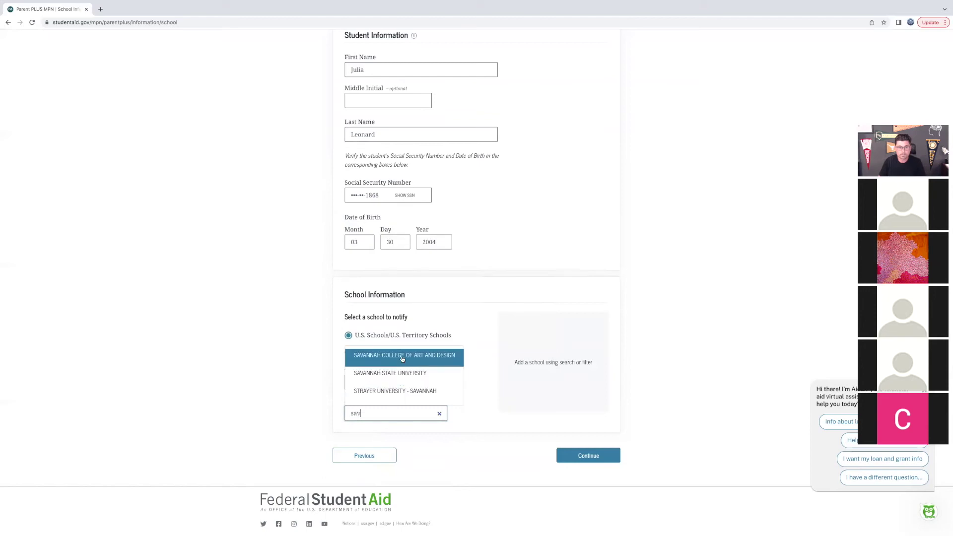
left_click(404, 357)
left_click(563, 484)
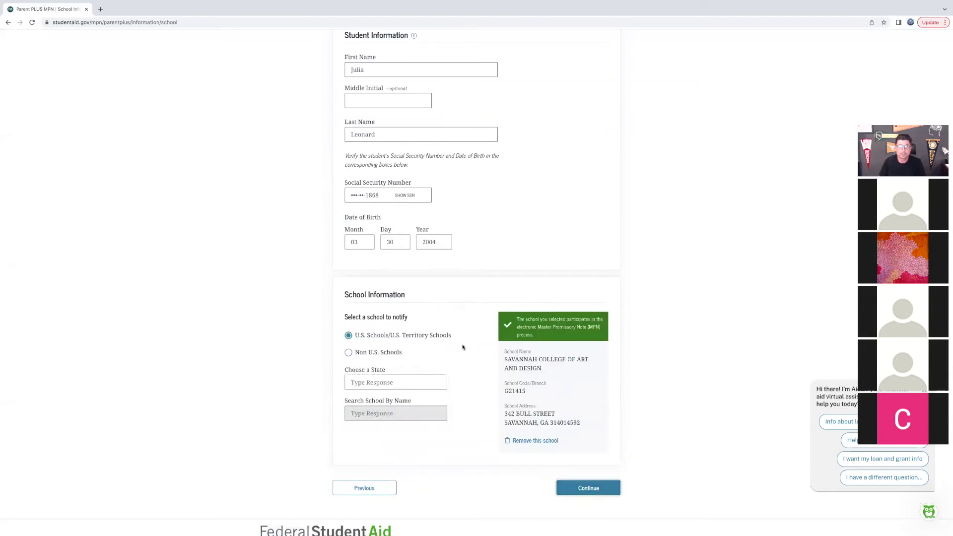
scroll(440, 352, "down", 3)
scroll(440, 351, "down", 3)
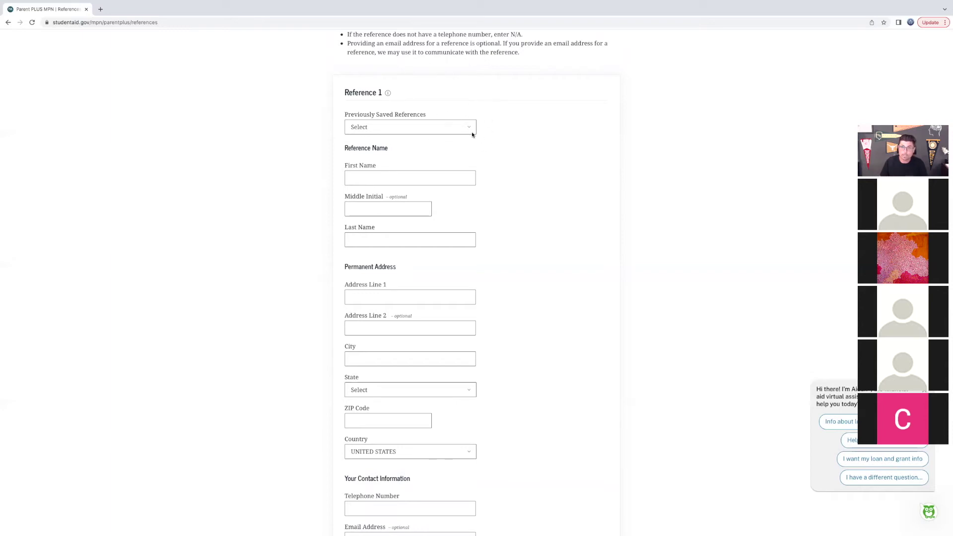
Step: Fill Reference 2 from previously saved references and submit the references
left_click(441, 240)
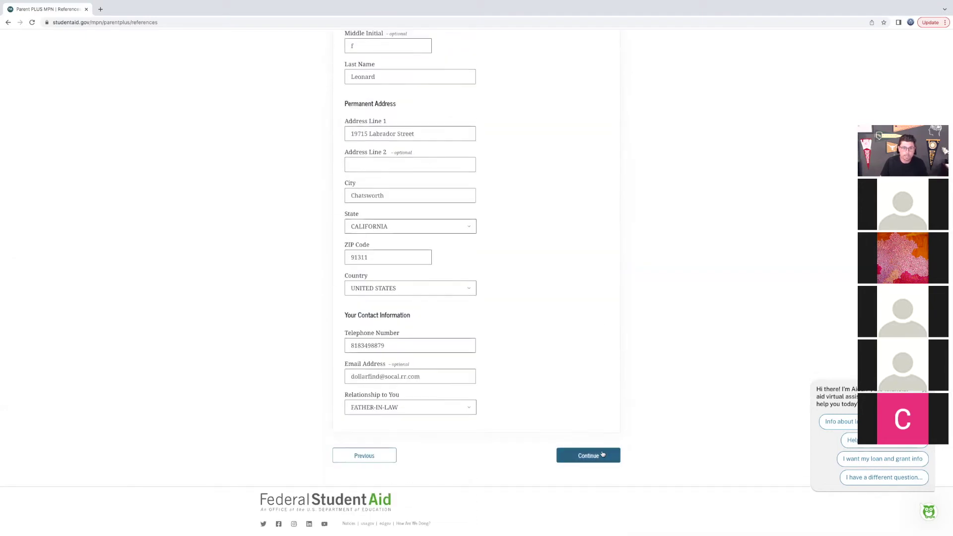
left_click(588, 455)
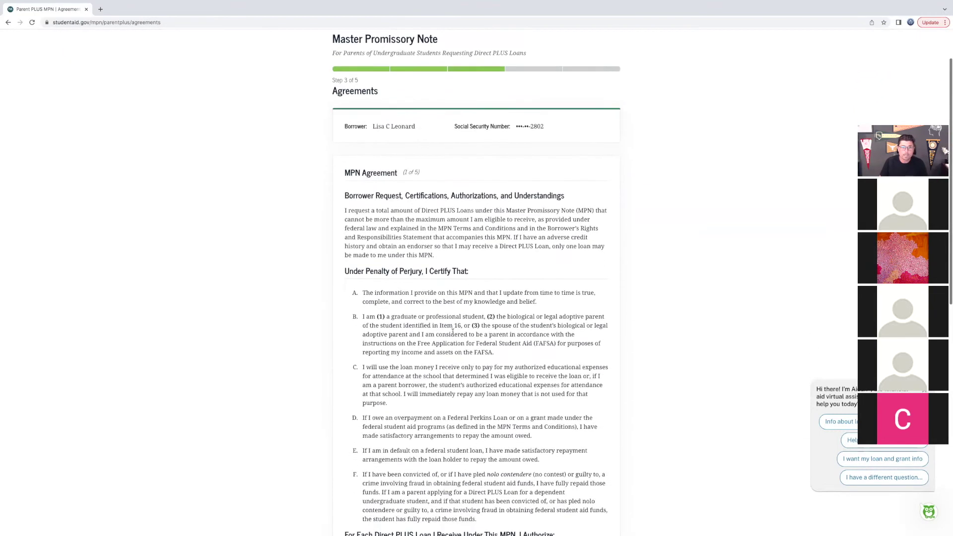
scroll(452, 331, "down", 1)
scroll(361, 202, "down", 3)
scroll(436, 269, "down", 5)
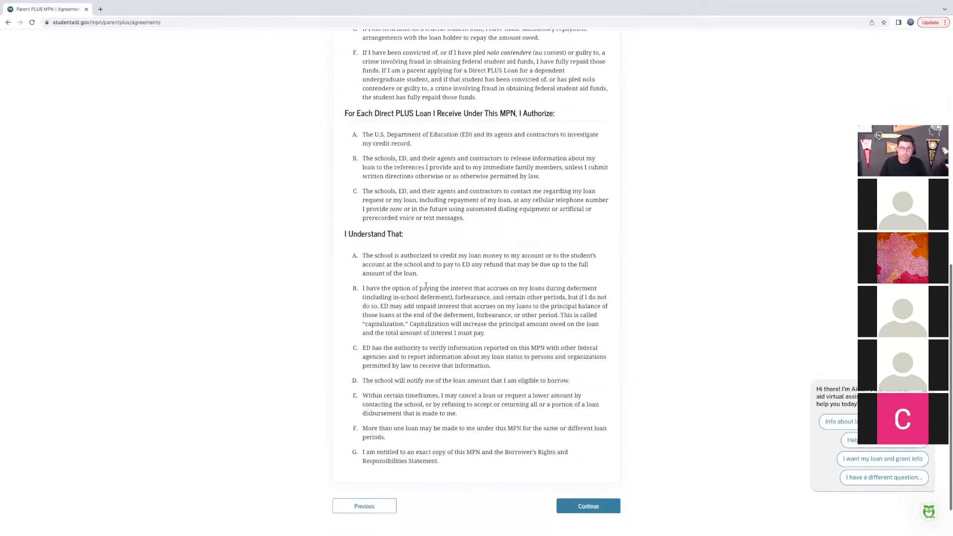
scroll(426, 286, "down", 1)
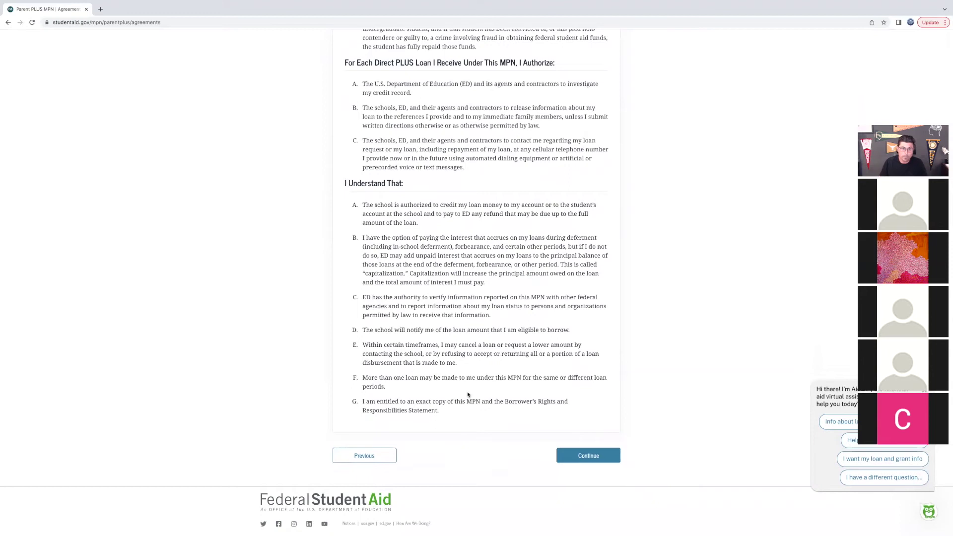
Step: Continue past the first agreement page and read the Terms and Conditions (2 of 5)
left_click(578, 455)
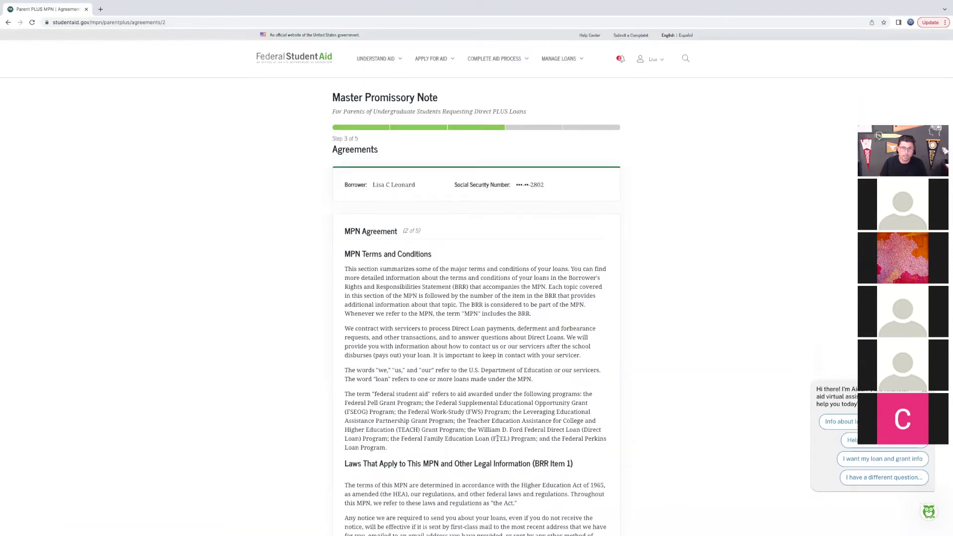
scroll(497, 438, "down", 5)
scroll(497, 438, "down", 20)
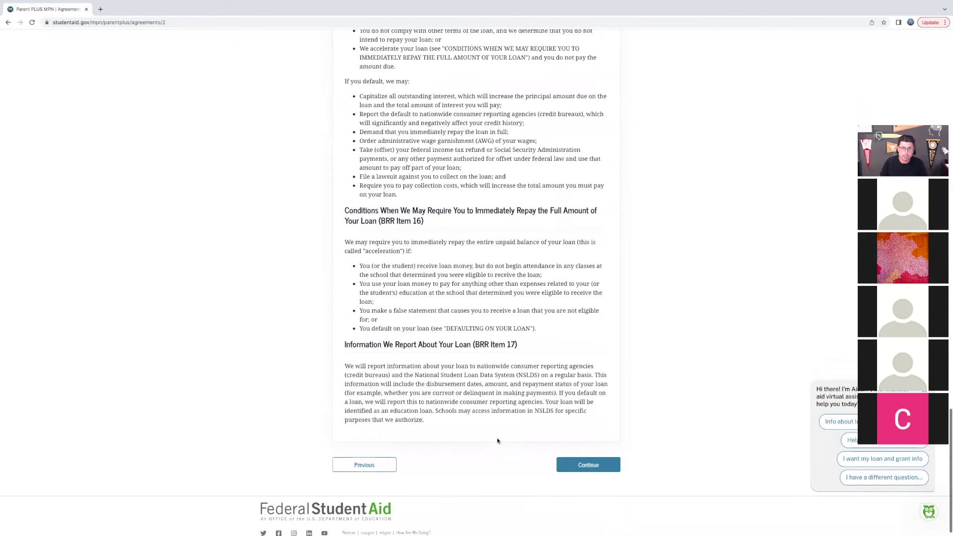
scroll(557, 463, "down", 1)
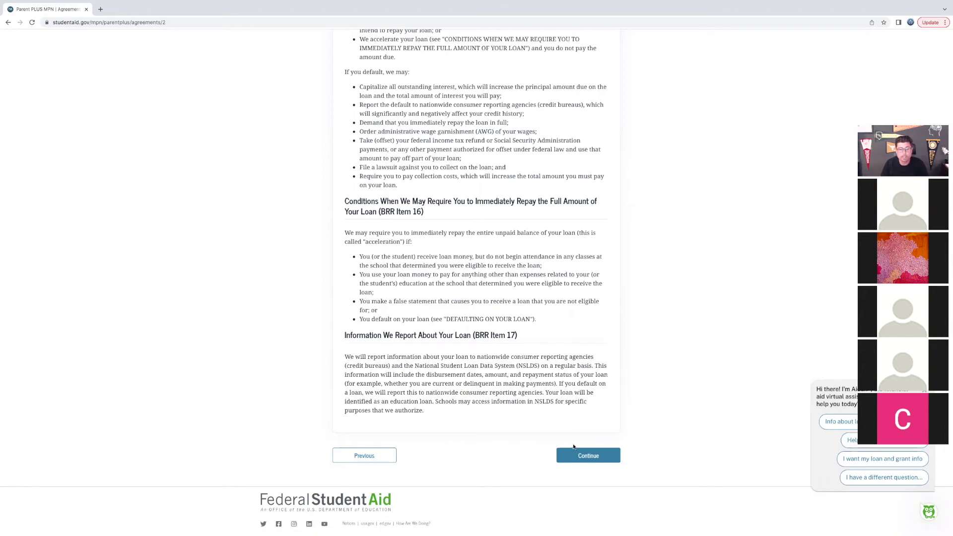
scroll(573, 447, "up", 20)
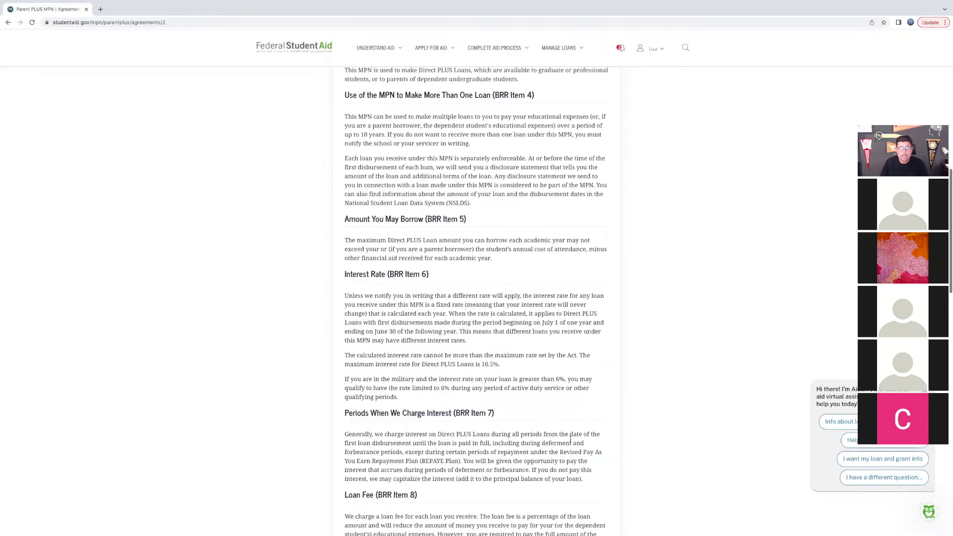
Step: Leave the MPN for Complete Entrance Counseling and start the Undergraduate counseling past its overview
left_click(489, 60)
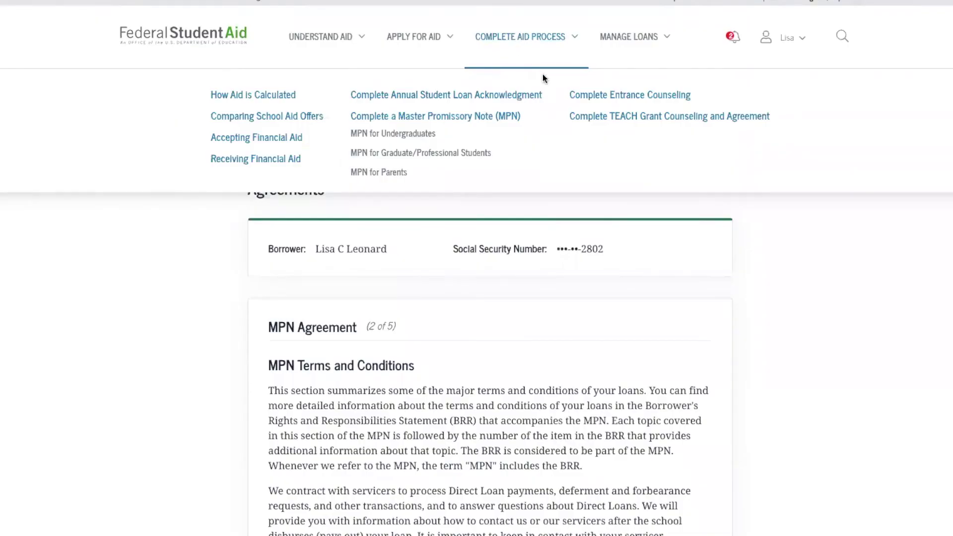
left_click(608, 98)
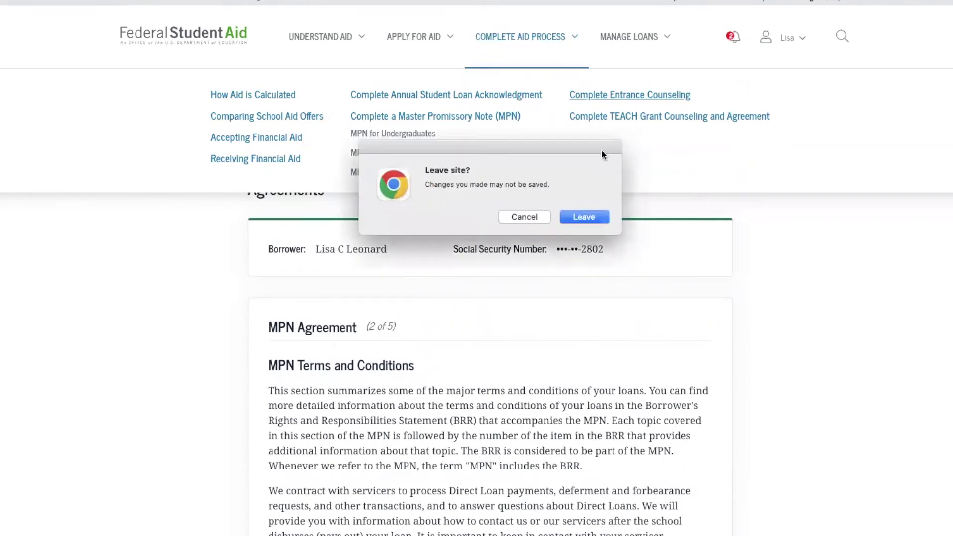
left_click(580, 217)
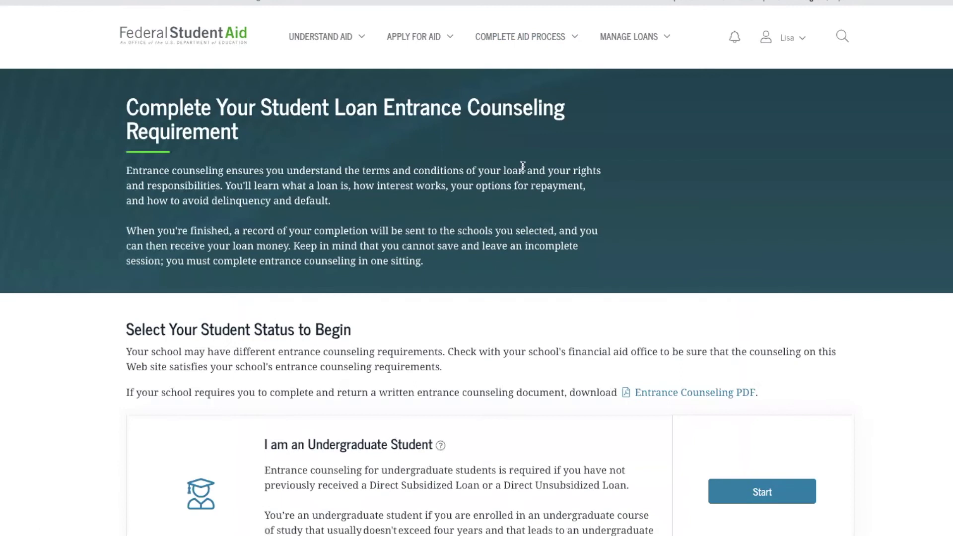
scroll(549, 264, "down", 6)
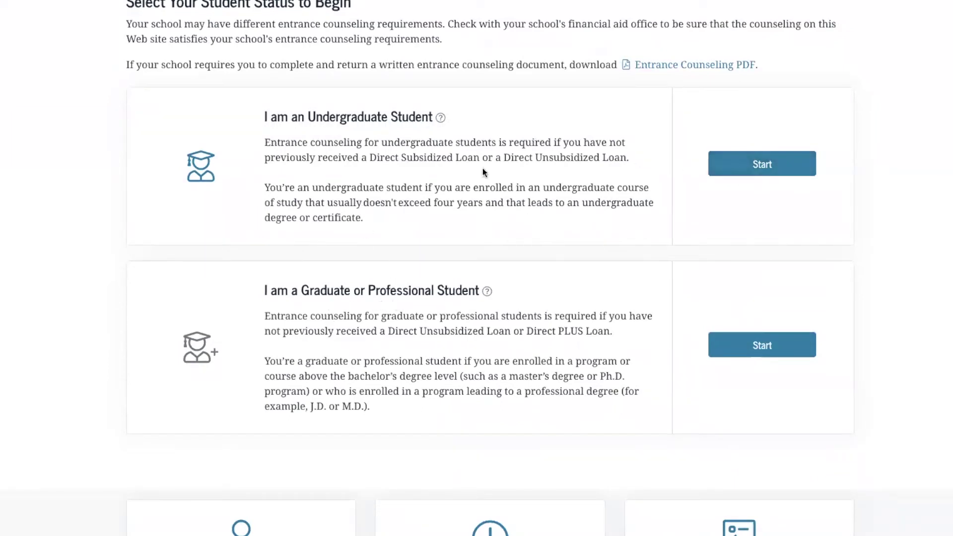
left_click(764, 164)
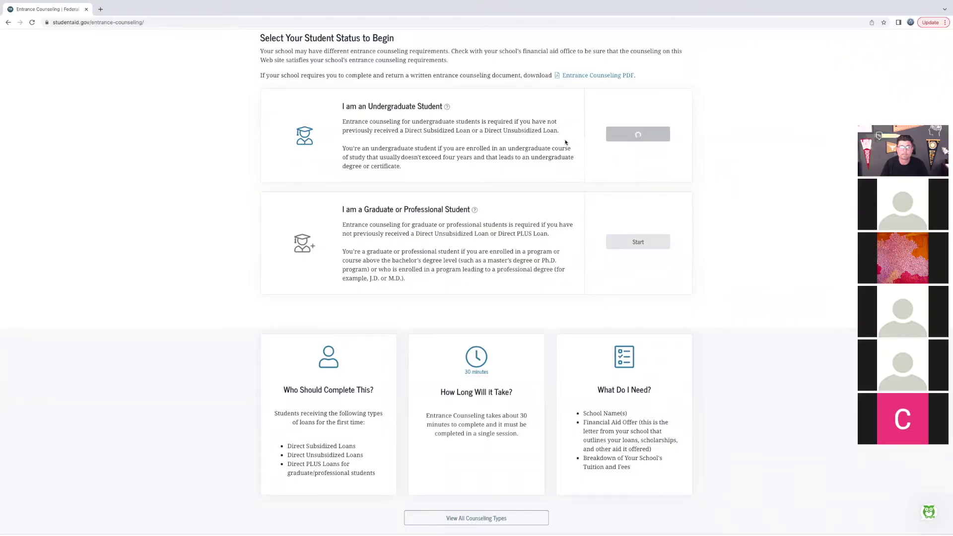
scroll(523, 231, "down", 1)
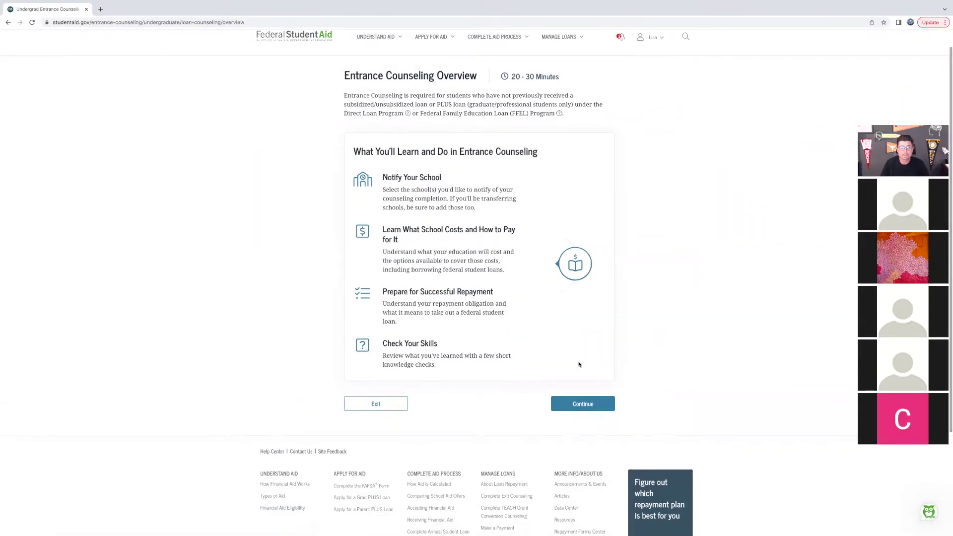
left_click(583, 405)
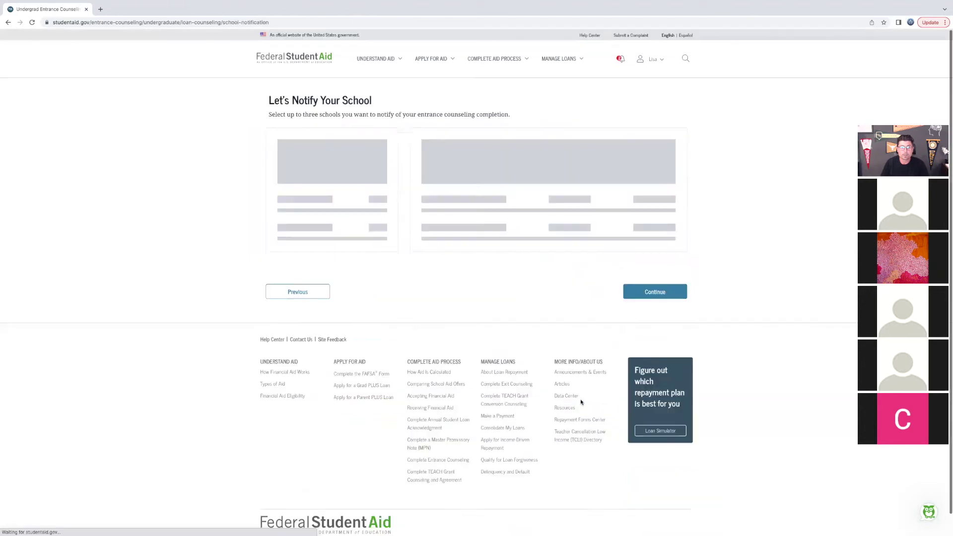
Step: Select Georgia and Savannah College of Art and Design as the school to notify, then continue
left_click(290, 242)
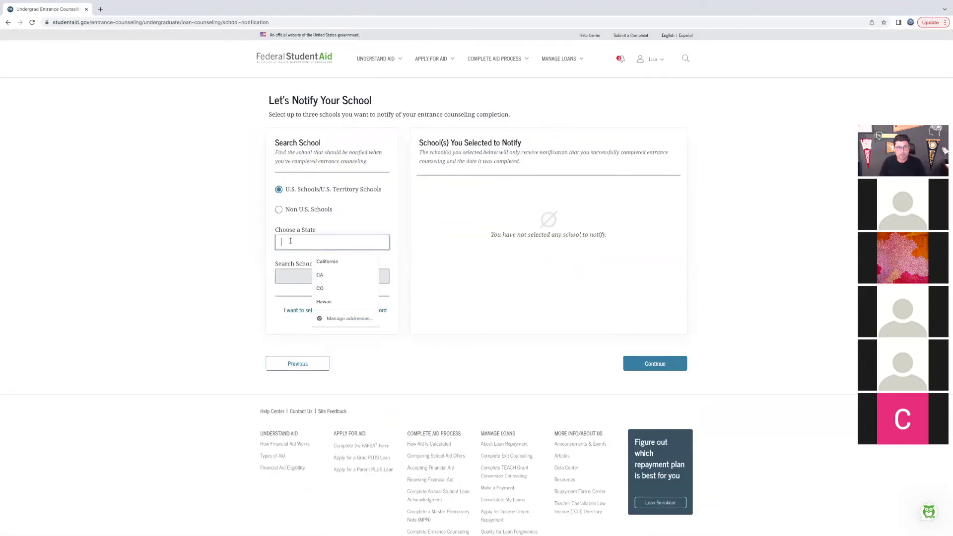
type("geo")
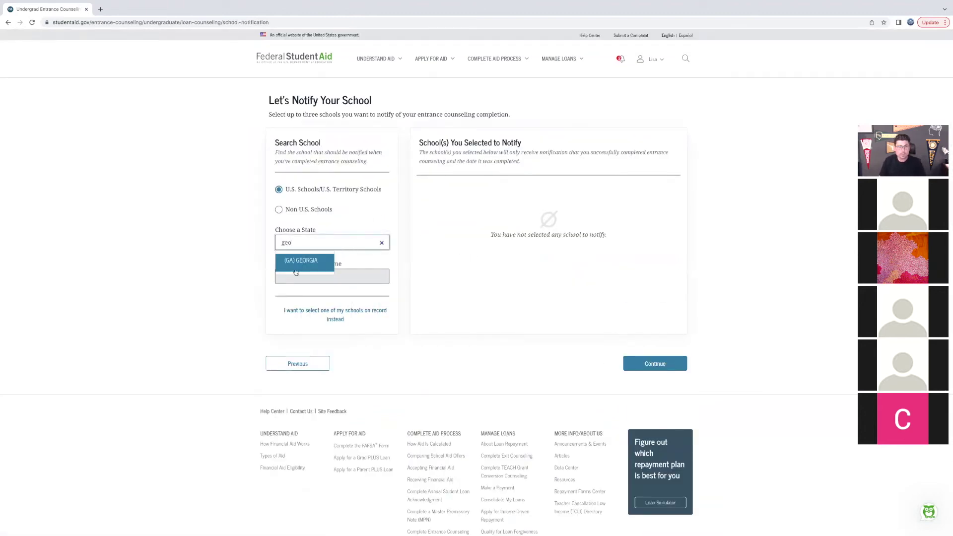
left_click(298, 263)
left_click(297, 276)
type("sav")
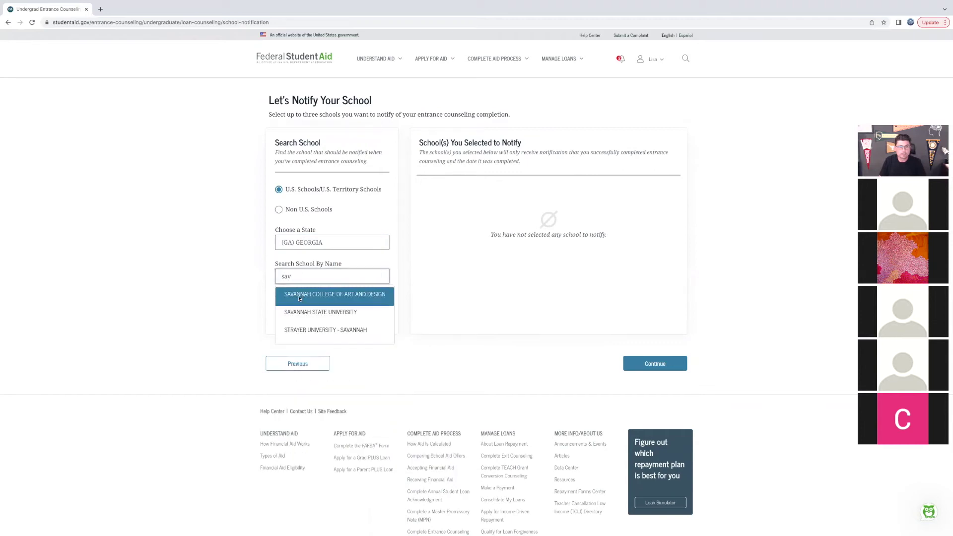
left_click(299, 296)
left_click(641, 367)
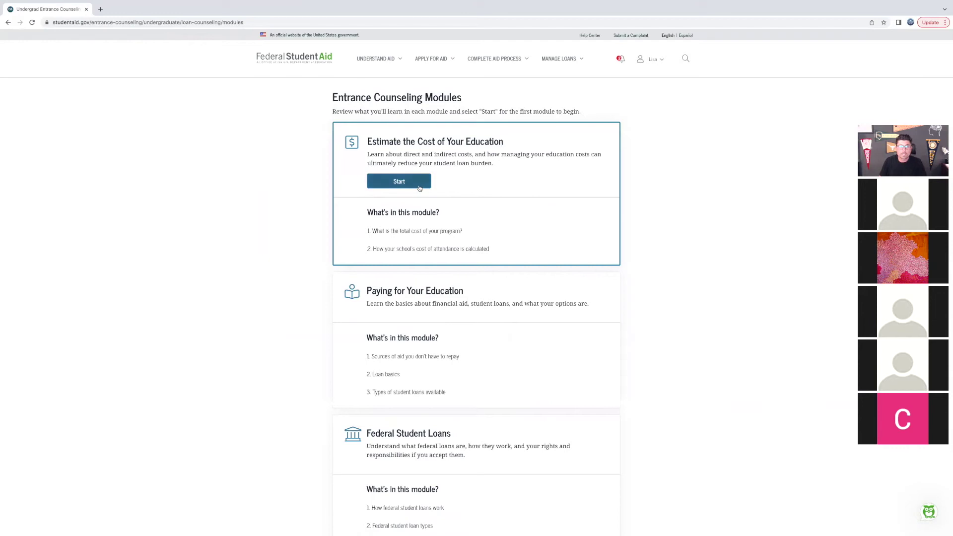
Step: Start the Estimate the Cost of Your Education module and advance to the cost calculator
scroll(394, 301, "down", 8)
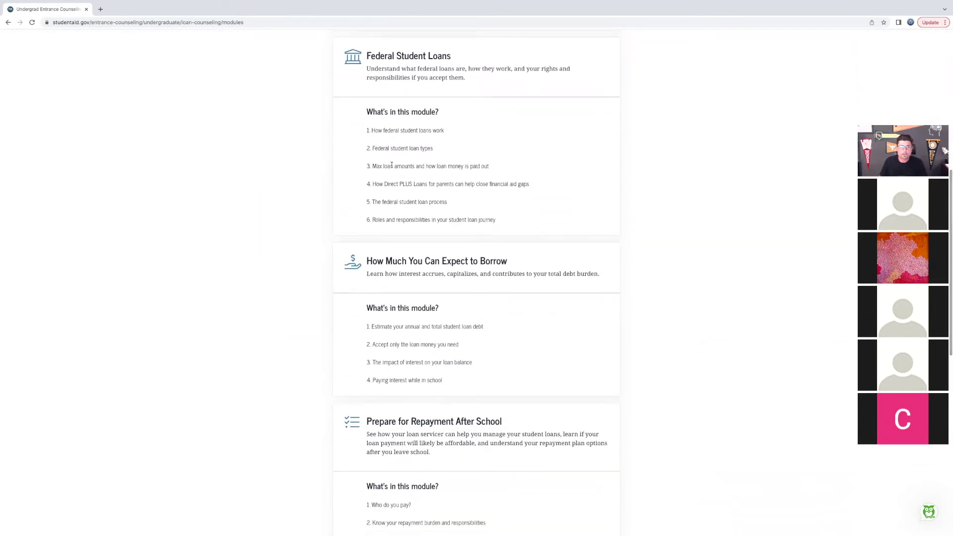
scroll(386, 228, "down", 10)
scroll(385, 227, "up", 20)
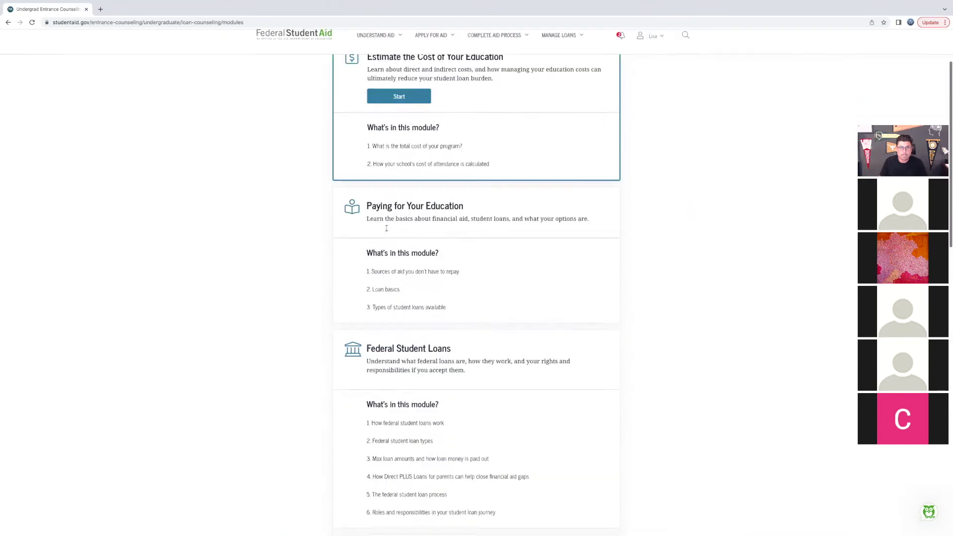
left_click(395, 179)
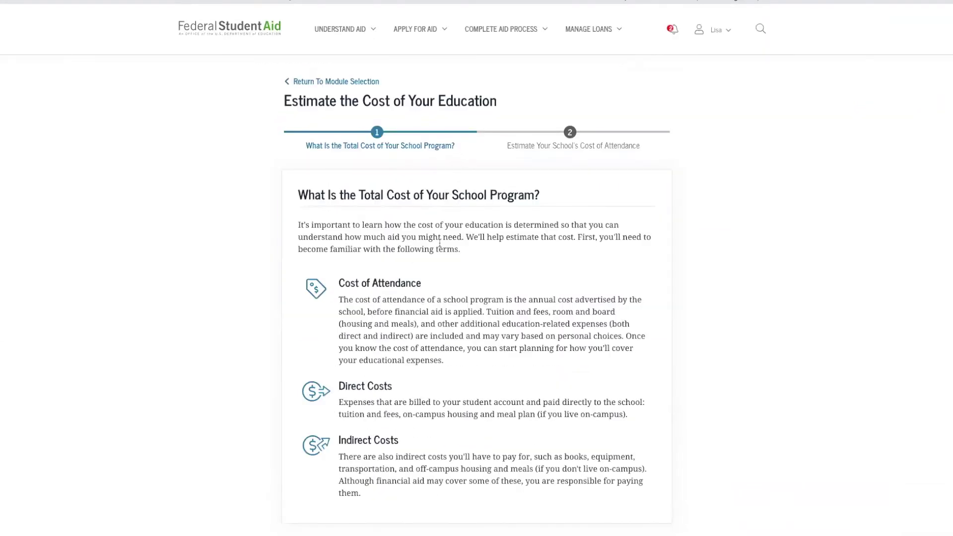
scroll(447, 298, "down", 2)
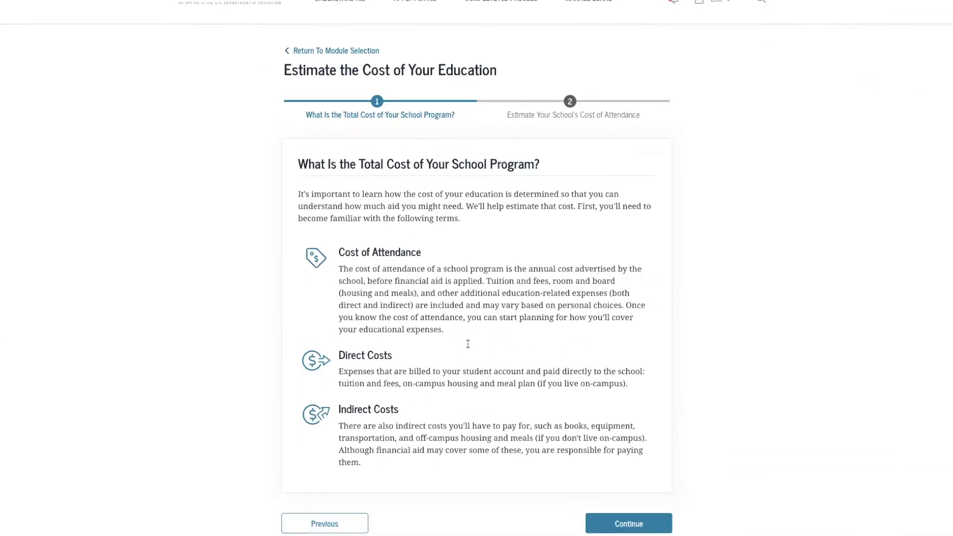
left_click(627, 498)
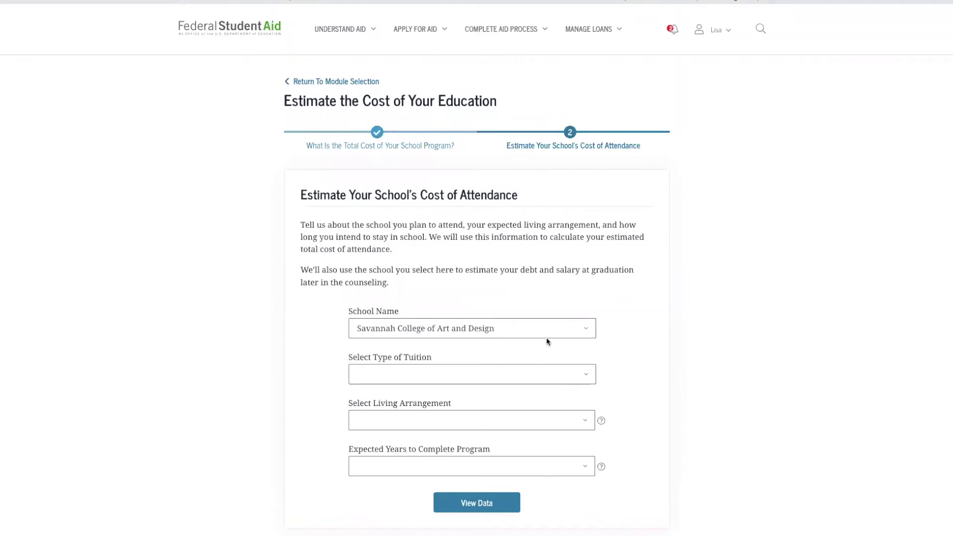
Step: Set Out-of-State tuition, On-Campus living and 4 years, view the $234,068 total, and finish
left_click(572, 373)
left_click(563, 385)
left_click(541, 421)
left_click(538, 420)
left_click(537, 468)
left_click(528, 499)
scroll(543, 503, "down", 1)
left_click(476, 472)
scroll(453, 209, "down", 1)
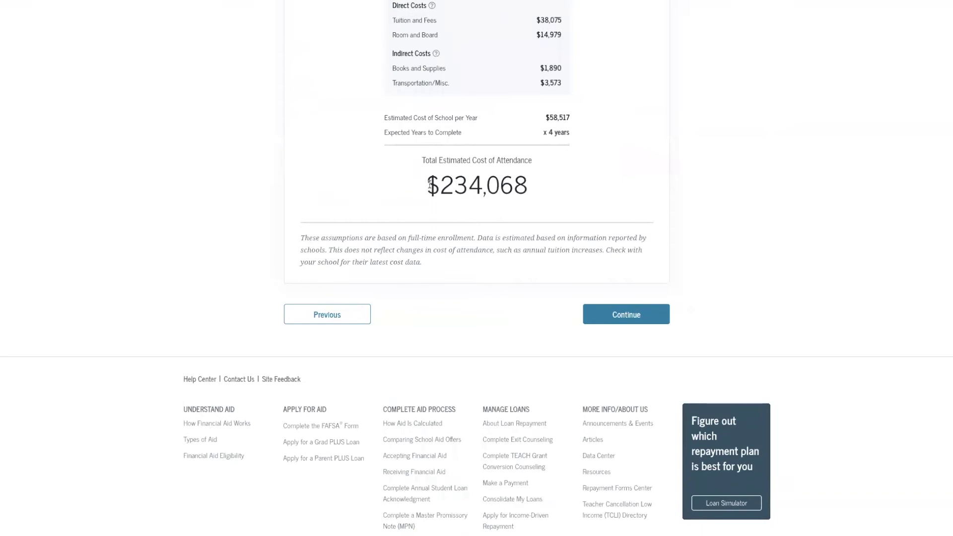
left_click(606, 313)
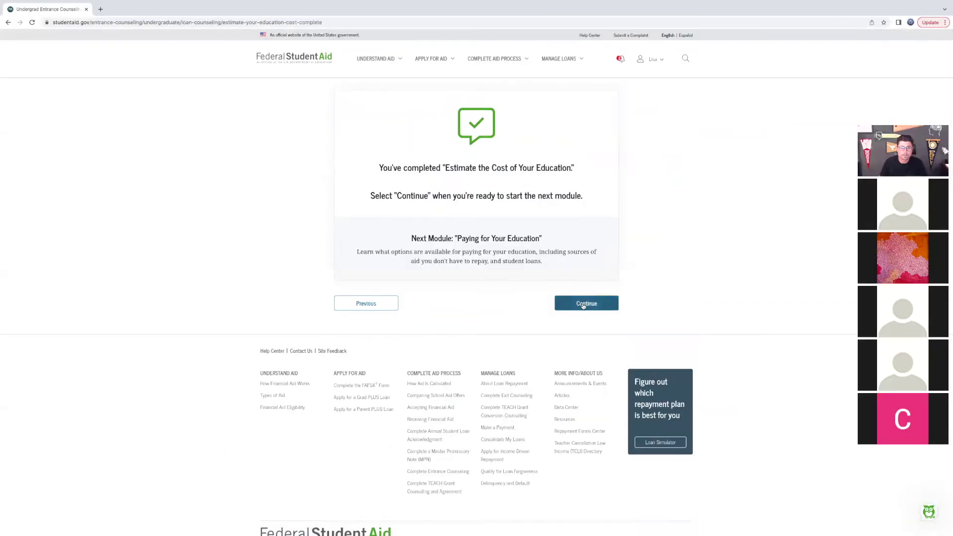
Step: Go through the Sources of Aid, Loan Basics and Types of Student Loans pages to finish the module
left_click(583, 304)
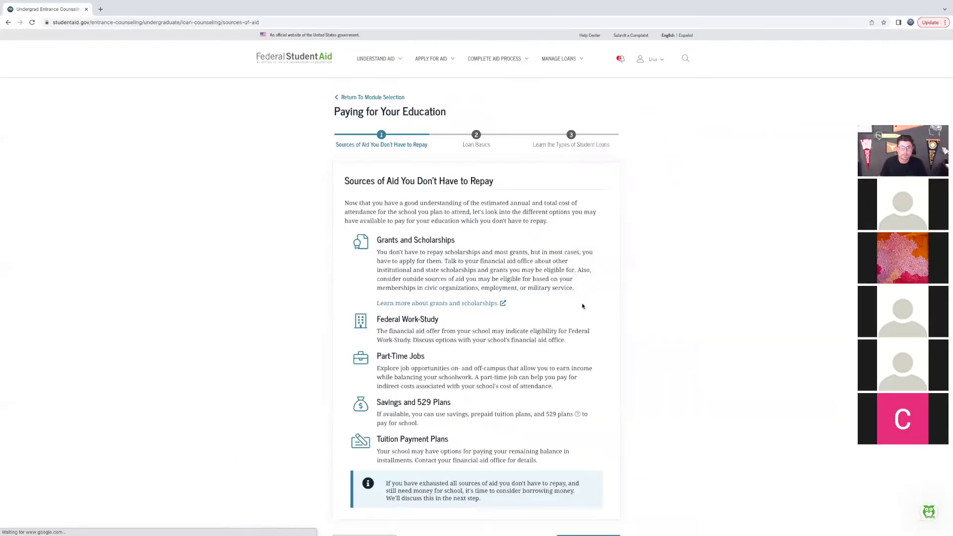
scroll(585, 288, "down", 7)
scroll(588, 276, "up", 1)
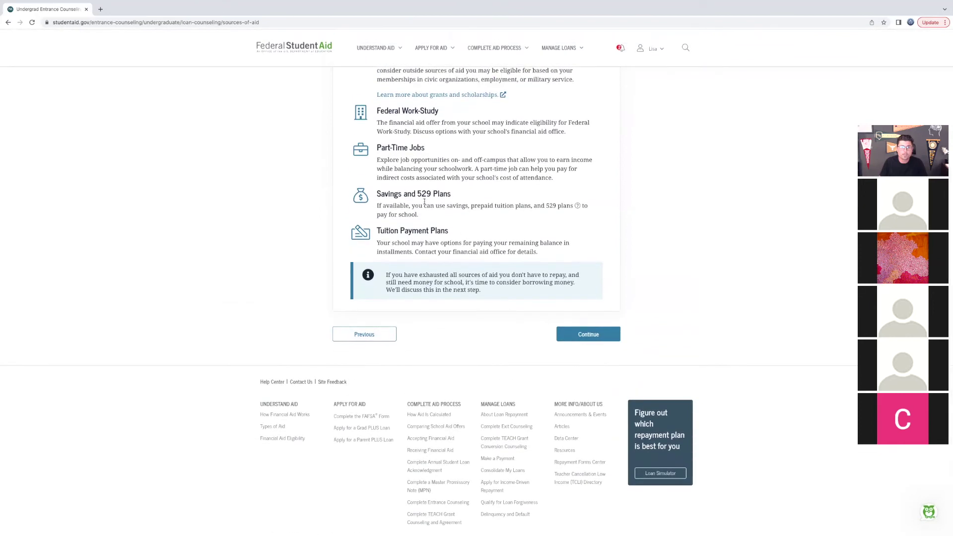
left_click(601, 333)
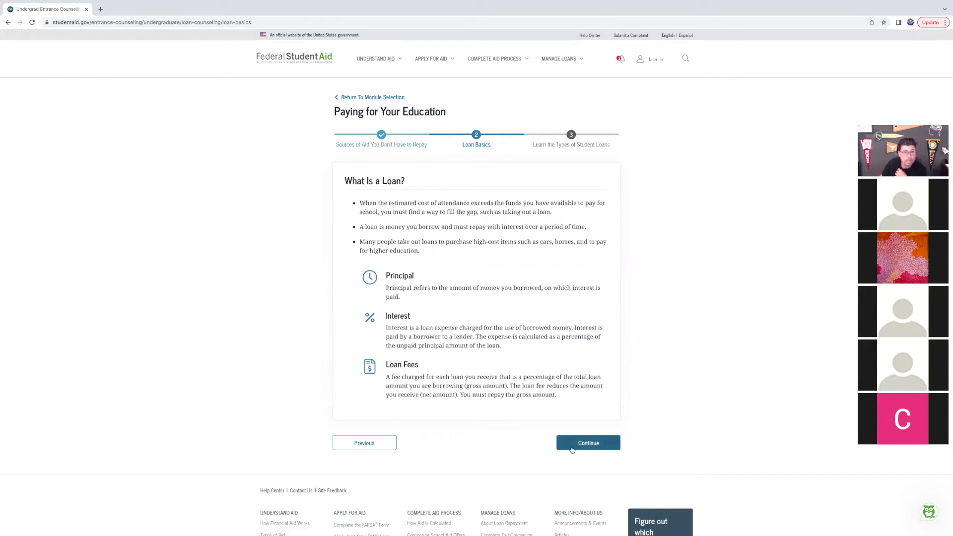
left_click(571, 446)
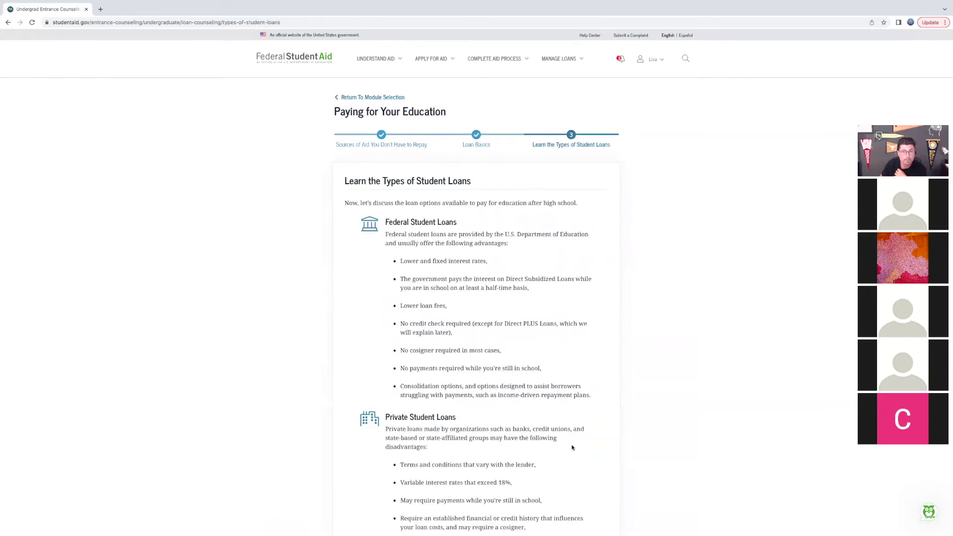
scroll(573, 444, "down", 5)
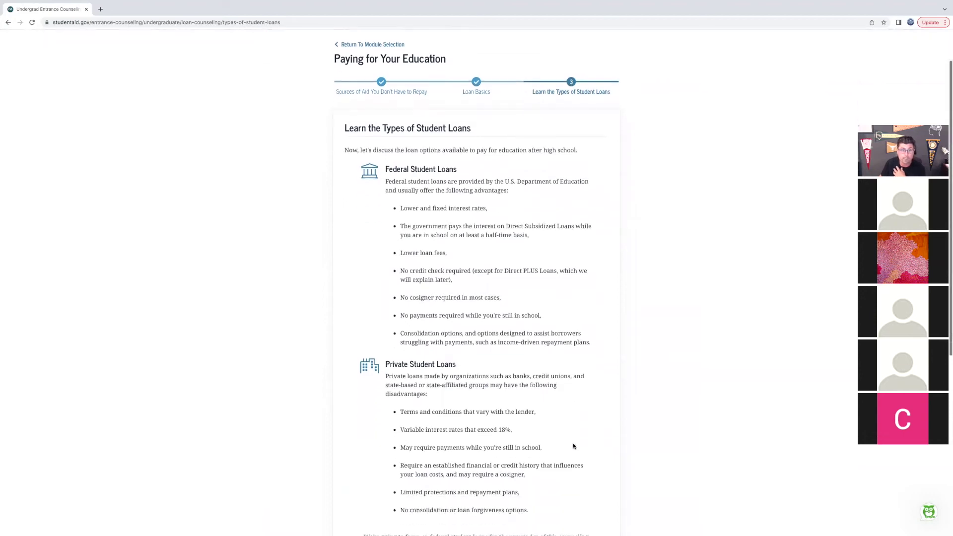
left_click(587, 384)
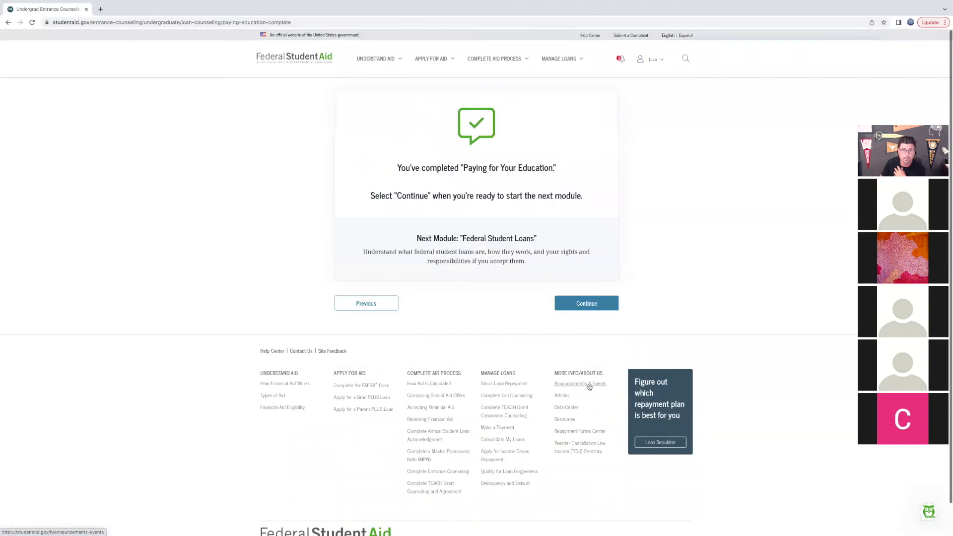
Step: Start Federal Student Loans and read the page on how loans work
left_click(576, 303)
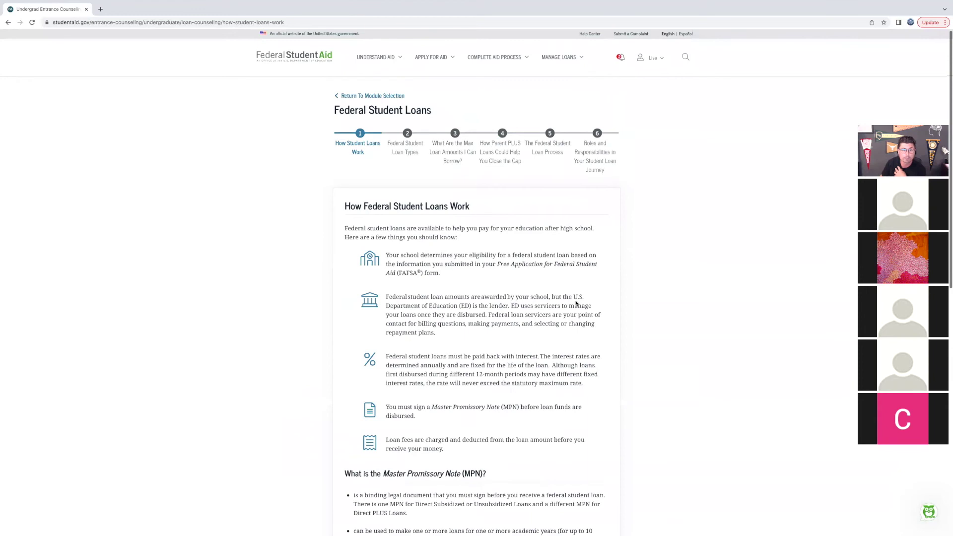
scroll(575, 300, "down", 2)
scroll(575, 300, "down", 6)
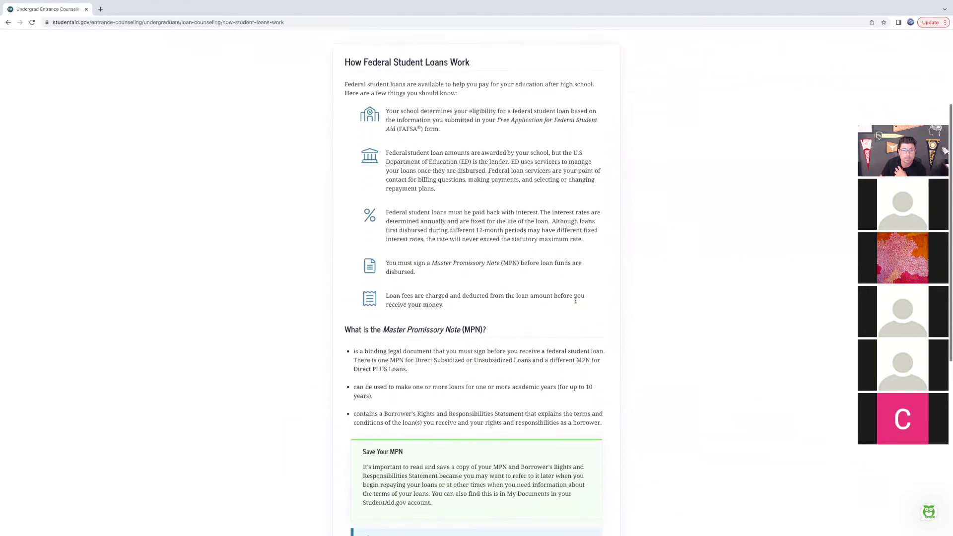
scroll(575, 303, "down", 1)
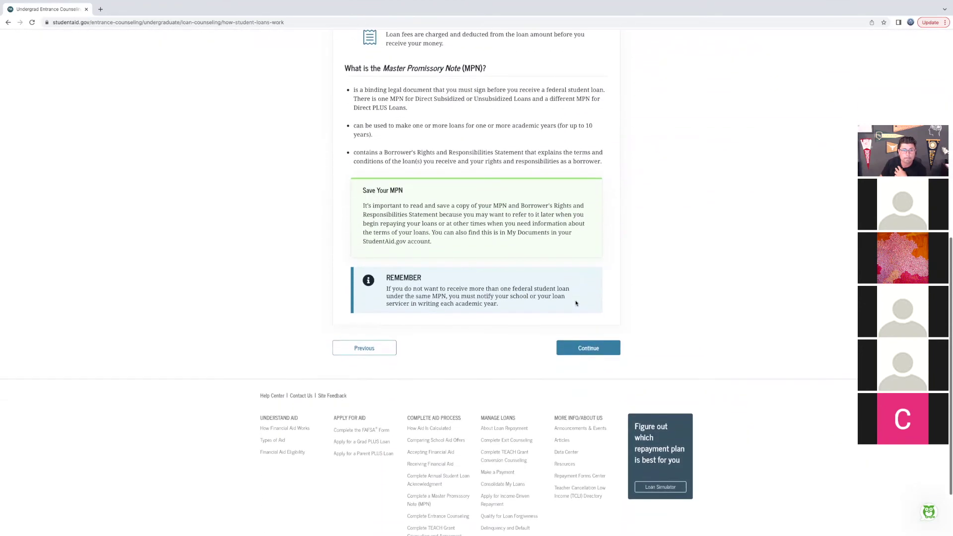
left_click(578, 348)
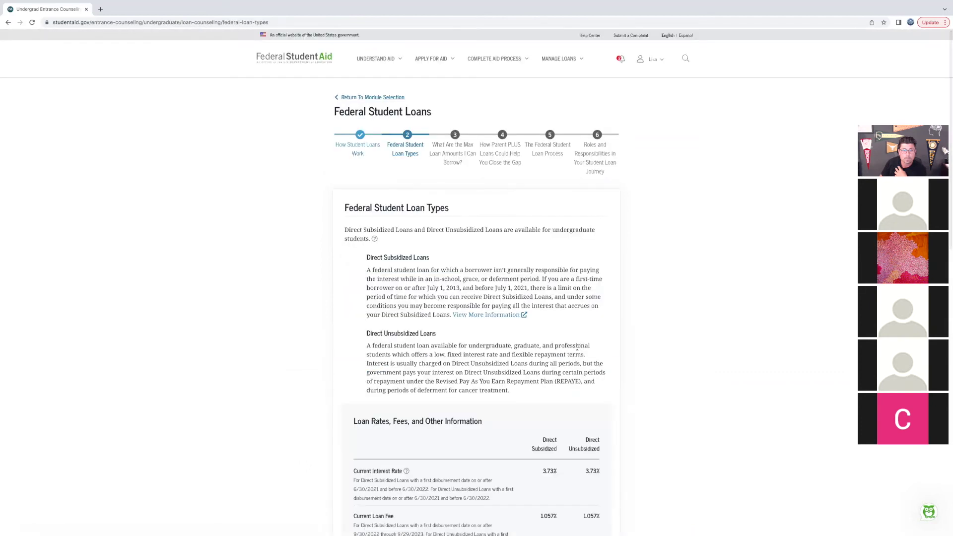
Step: Highlight the Direct Unsubsidized 3.73% rate and 1.057% fee, then reach Max Loan Amounts
scroll(577, 348, "down", 4)
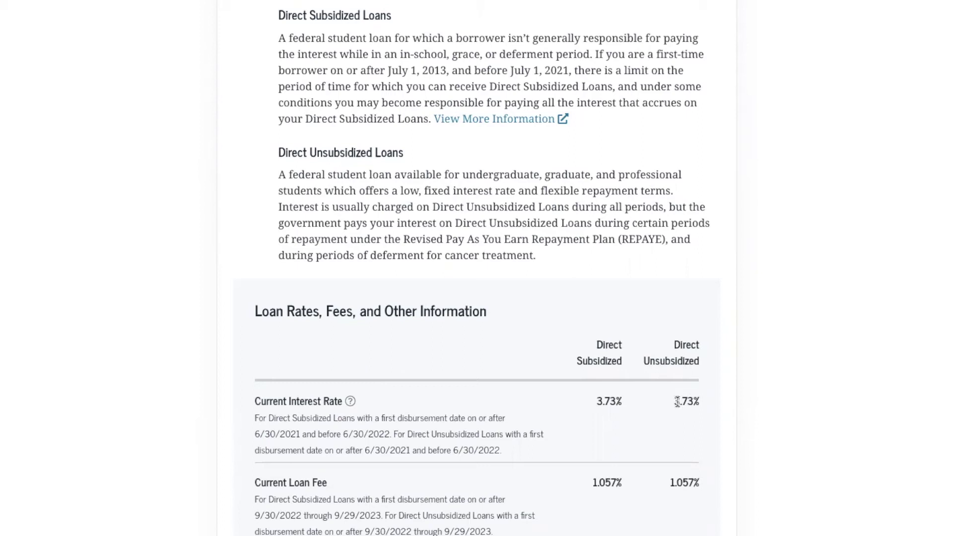
left_click_drag(673, 400, 698, 404)
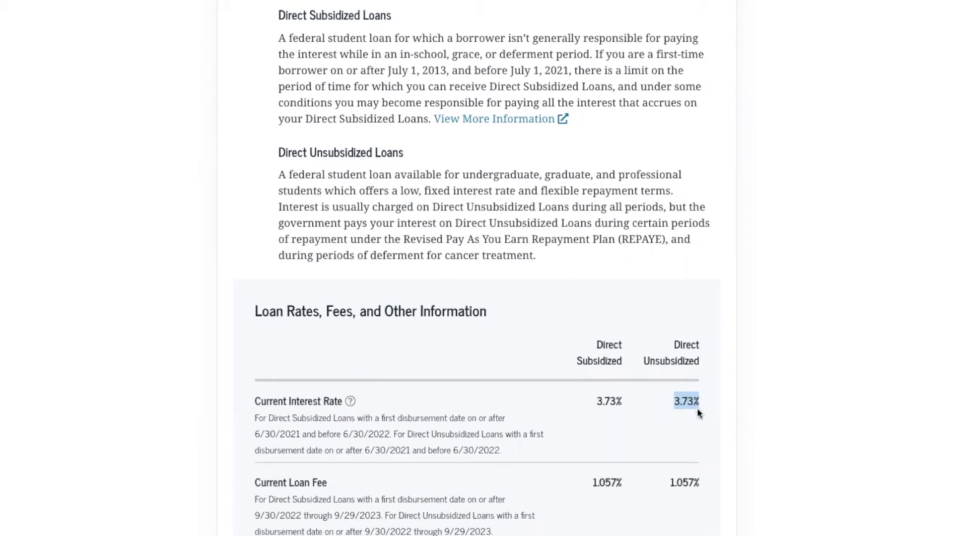
left_click(664, 479)
left_click_drag(667, 482, 701, 484)
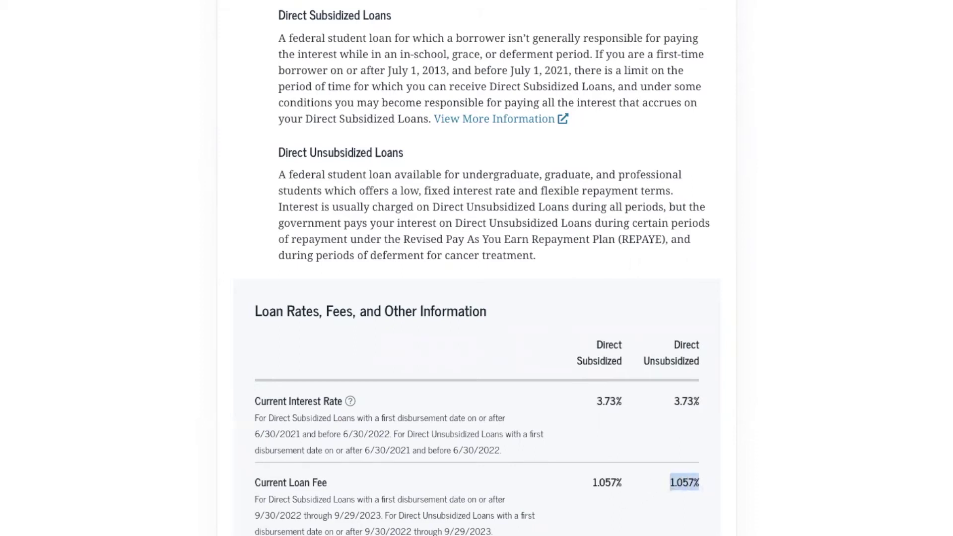
scroll(476, 268, "down", 3)
scroll(476, 268, "down", 2)
scroll(476, 268, "down", 5)
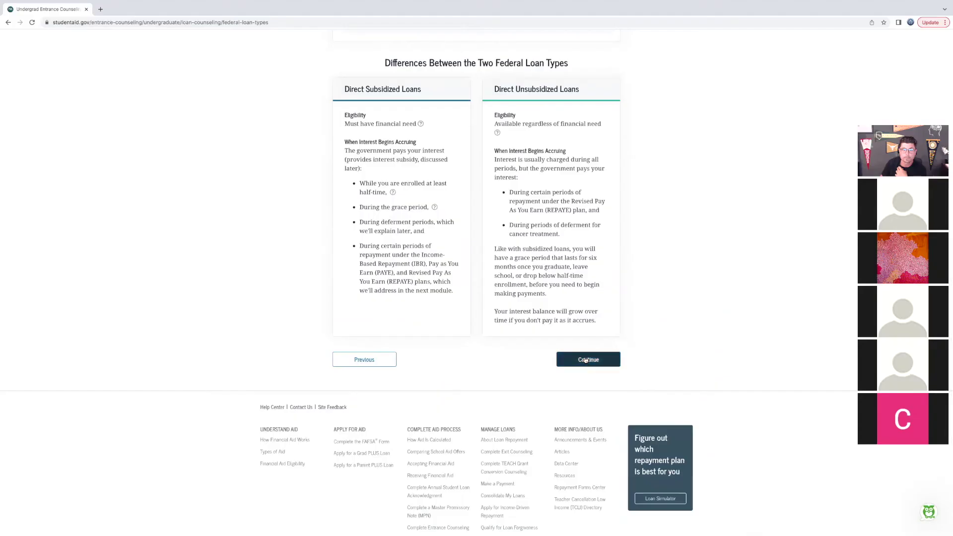
left_click(587, 360)
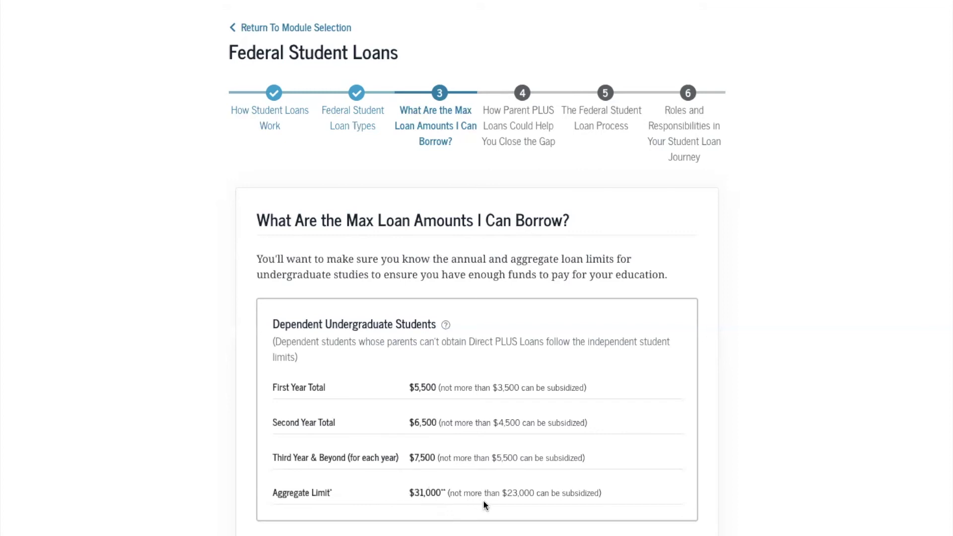
scroll(491, 502, "down", 8)
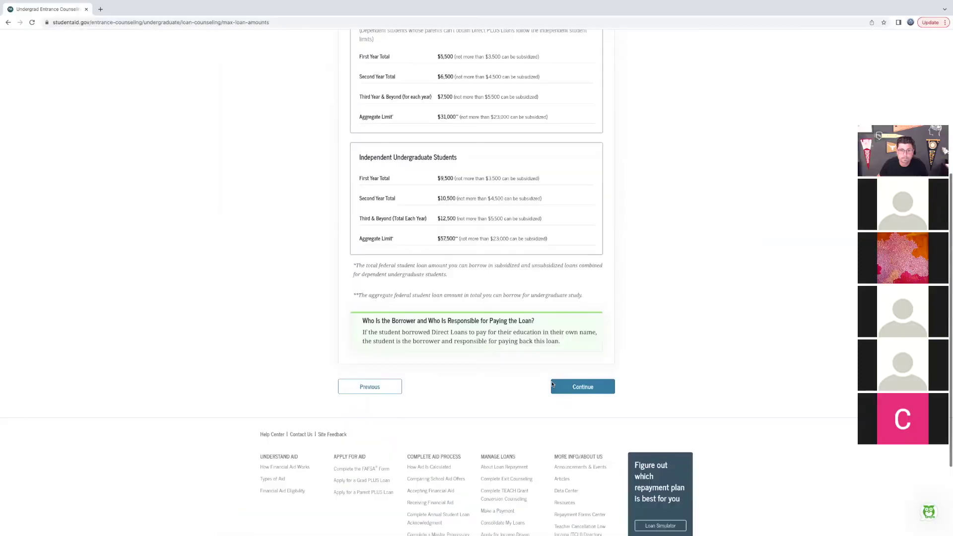
Step: Go through the Parent PLUS, Loan Process and Roles and Responsibilities lessons into knowledge-check question 1
left_click(579, 386)
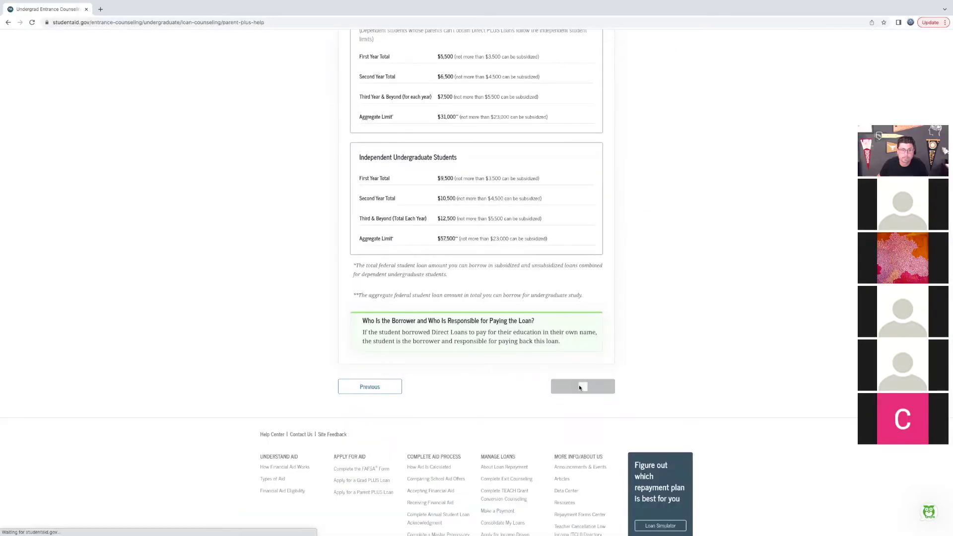
scroll(567, 387, "down", 4)
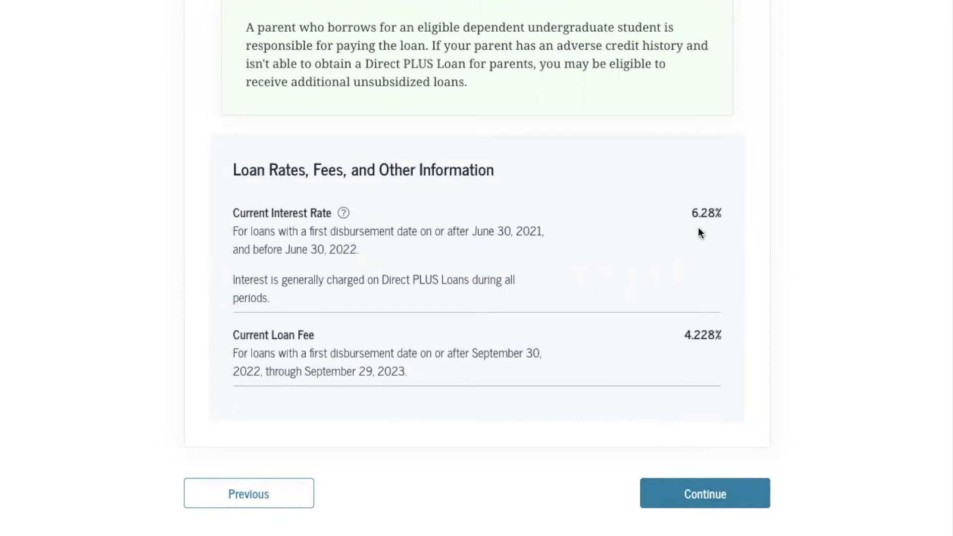
left_click(693, 499)
scroll(566, 352, "down", 2)
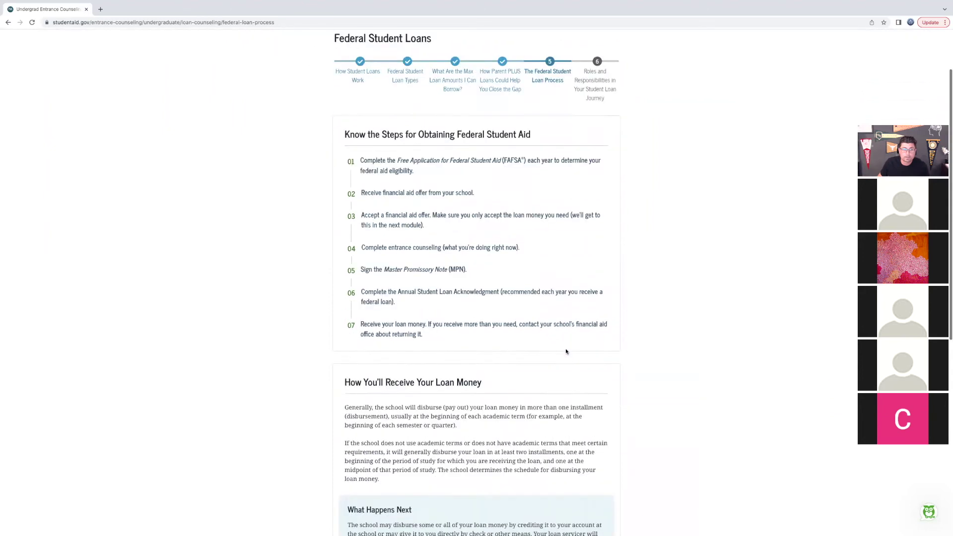
scroll(566, 351, "down", 6)
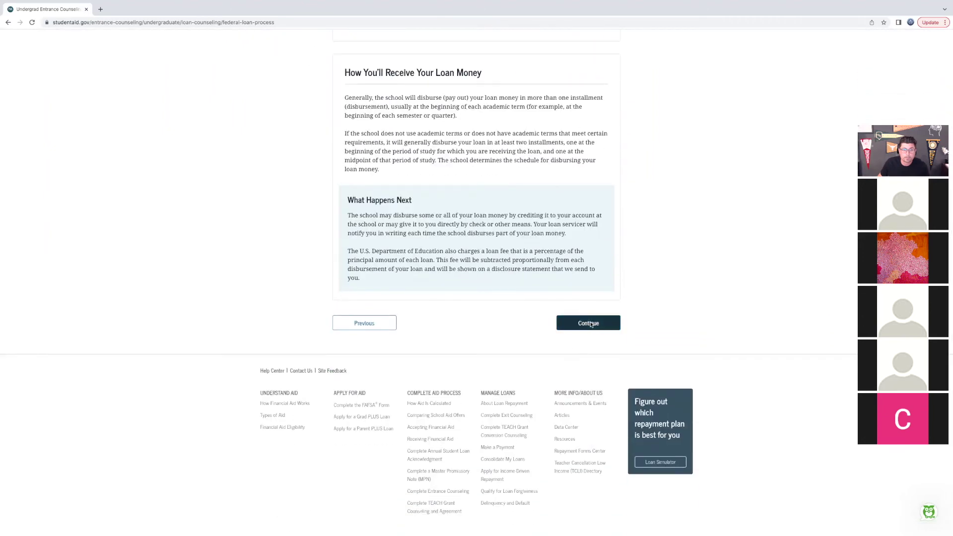
left_click(590, 324)
scroll(578, 338, "down", 8)
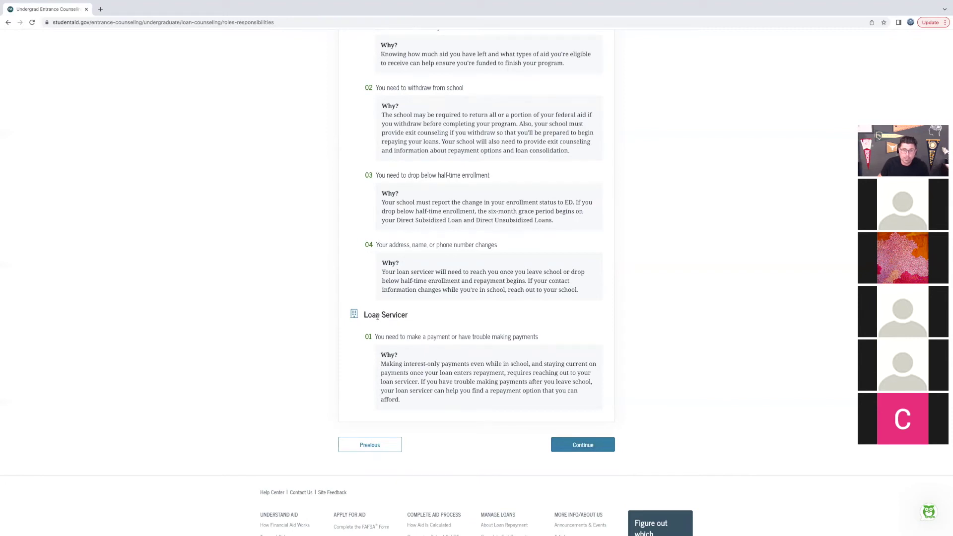
left_click(576, 445)
left_click(575, 238)
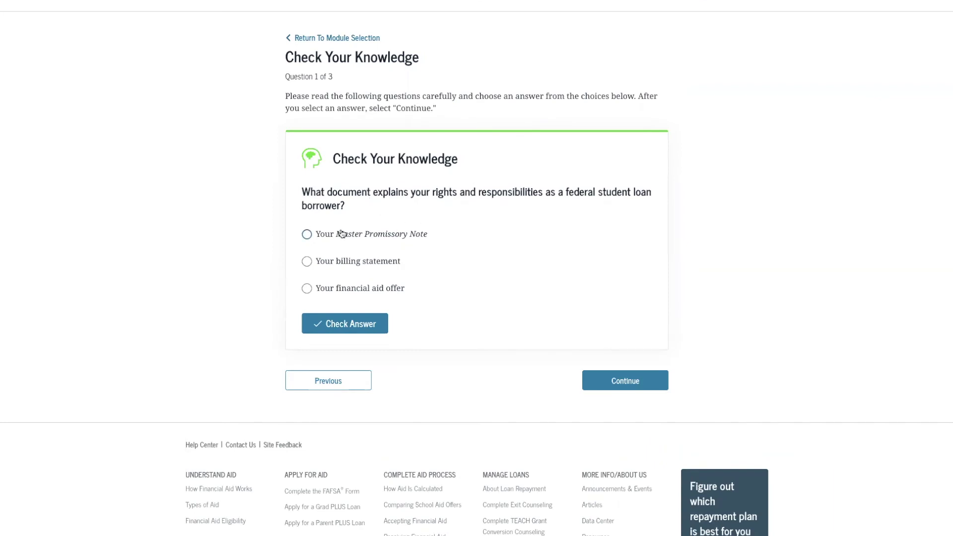
Step: Answer question 1 with 'Your Master Promissory Note' and check it
left_click(306, 234)
left_click(346, 323)
scroll(372, 330, "down", 2)
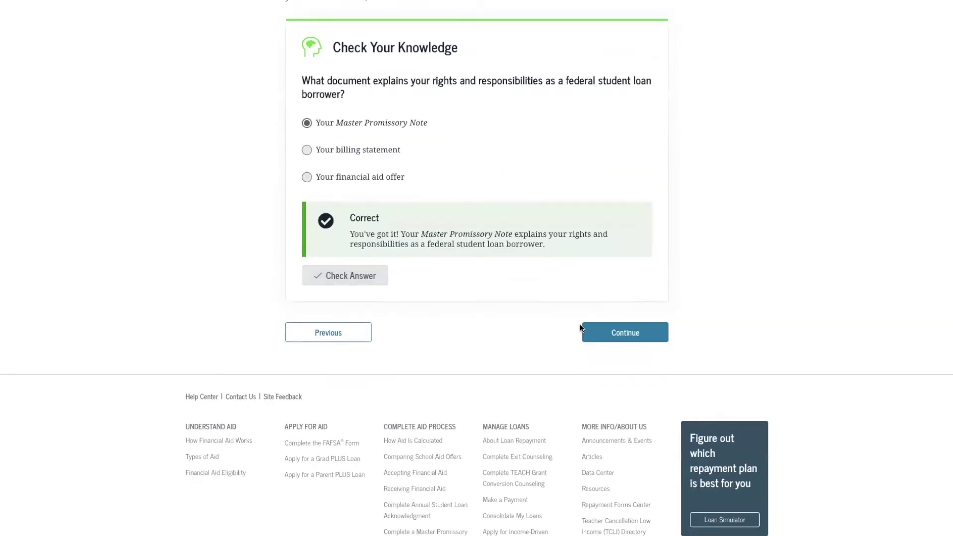
left_click(623, 331)
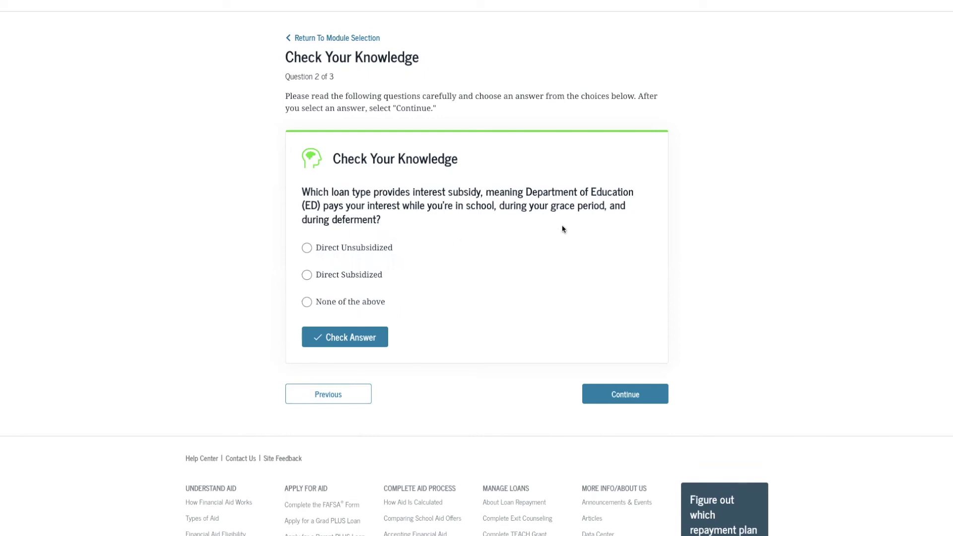
Step: Answer question 2 with 'Direct Subsidized' and check it
left_click(307, 276)
left_click(348, 338)
scroll(383, 342, "down", 3)
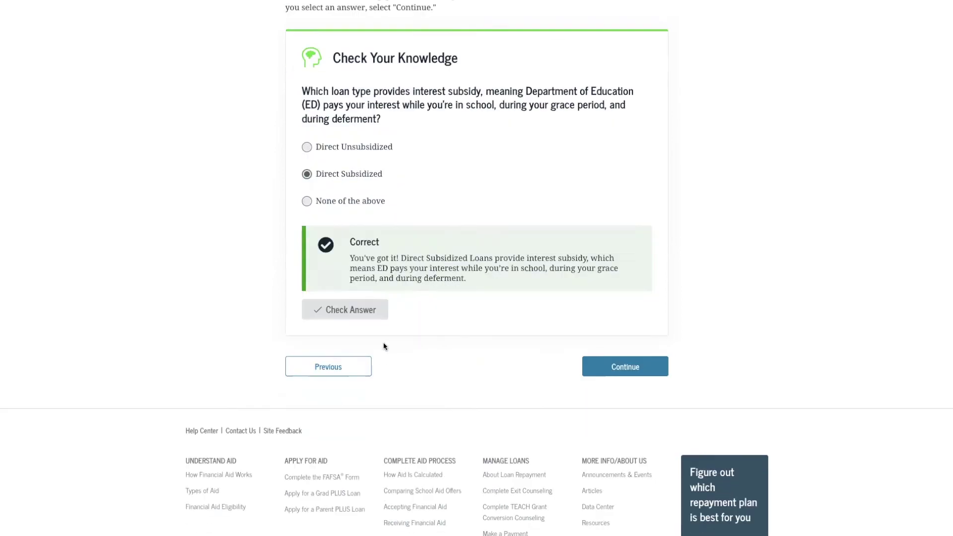
left_click(594, 343)
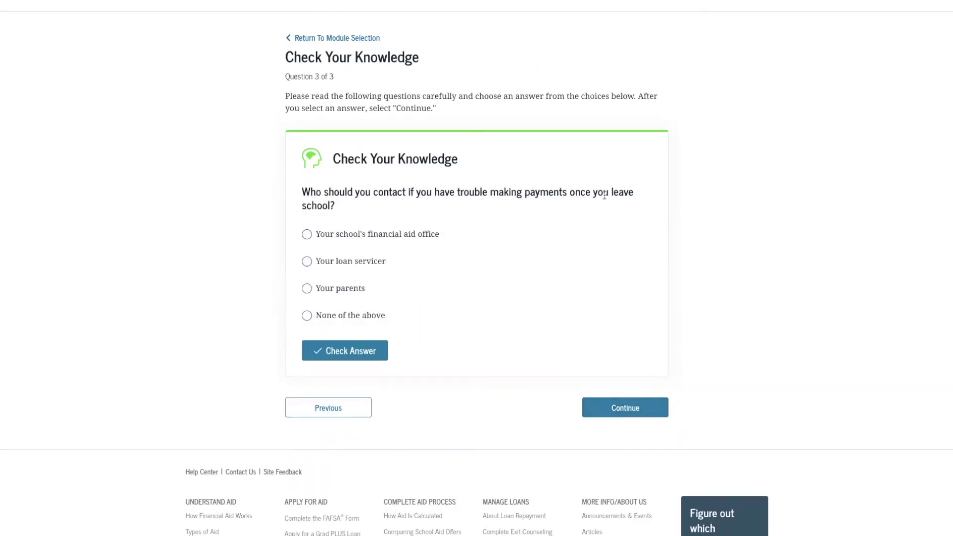
Step: Answer question 3 with 'Your loan servicer', check it, and complete the Federal Student Loans module
left_click(307, 263)
left_click(340, 344)
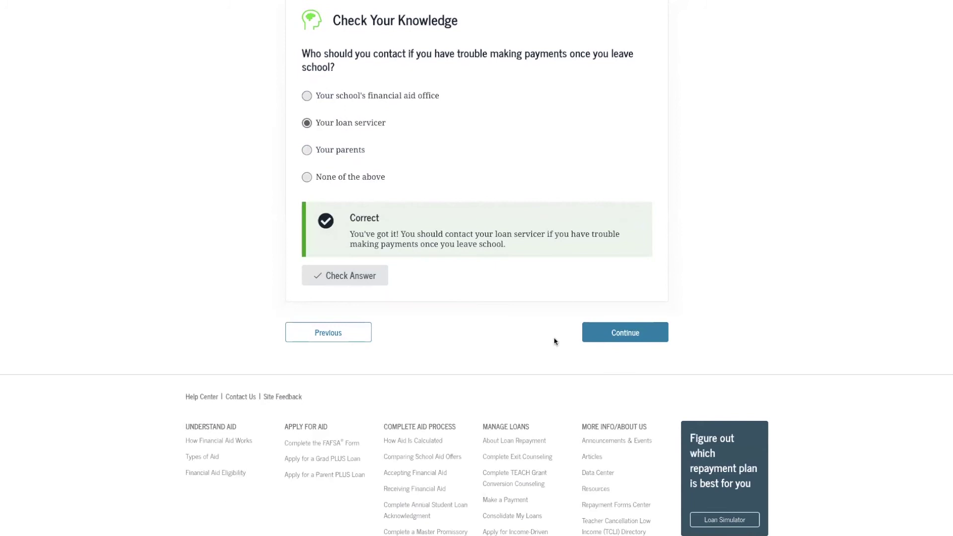
left_click(600, 337)
left_click(618, 304)
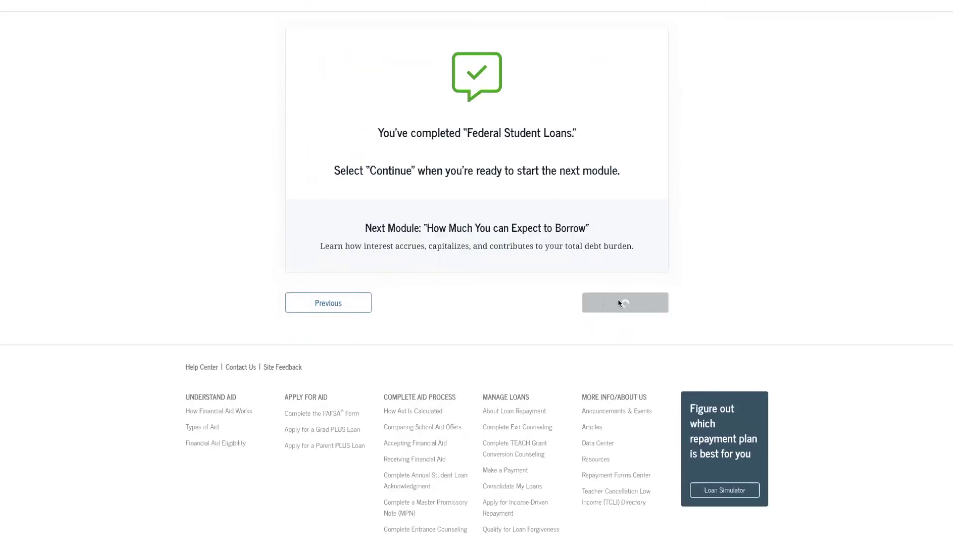
Step: Show typical debt data for a Bachelor's Degree in Sociology
scroll(473, 351, "down", 3)
left_click(490, 296)
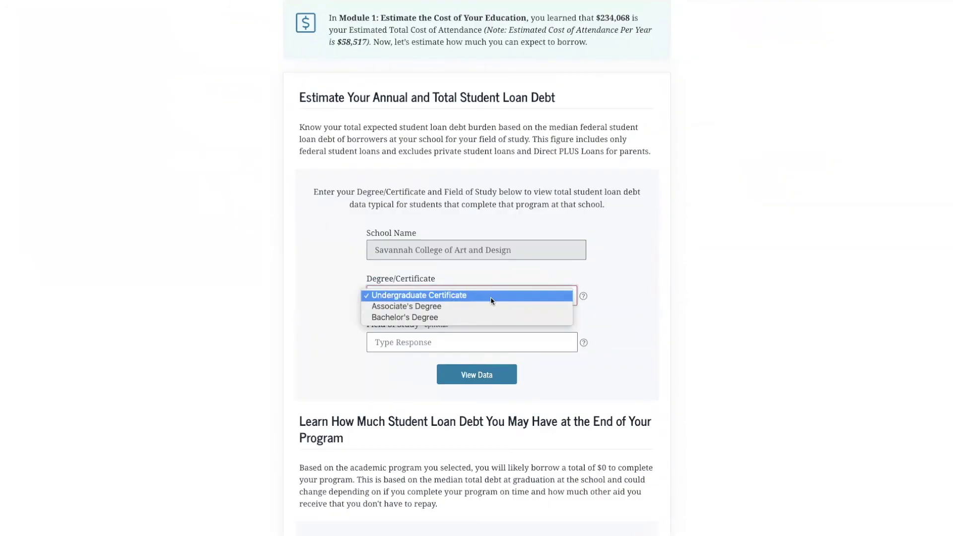
left_click(477, 319)
left_click(495, 343)
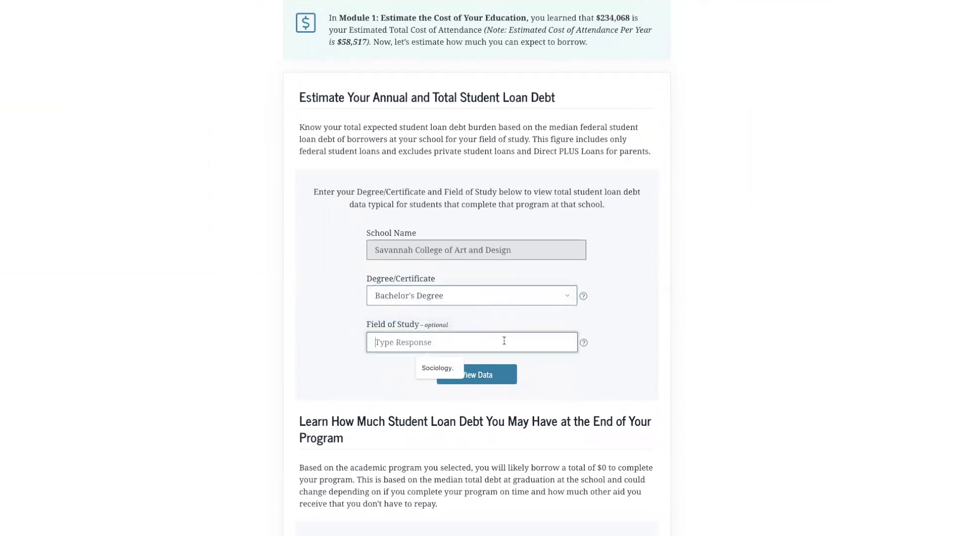
left_click(444, 368)
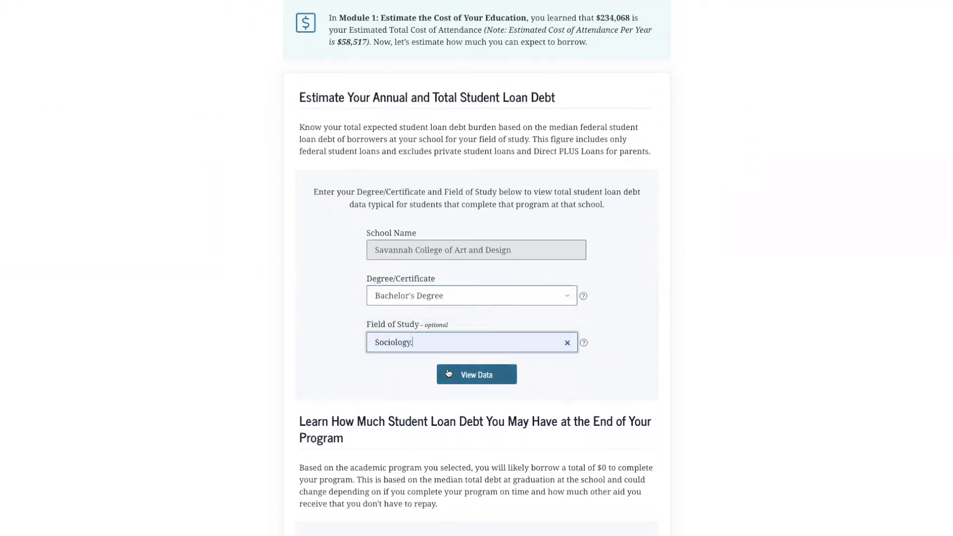
left_click(477, 374)
Step: Calculate borrowing $200,000 over 4 years: $50,000 yearly, $428,383 estimated balance
scroll(479, 314, "up", 7)
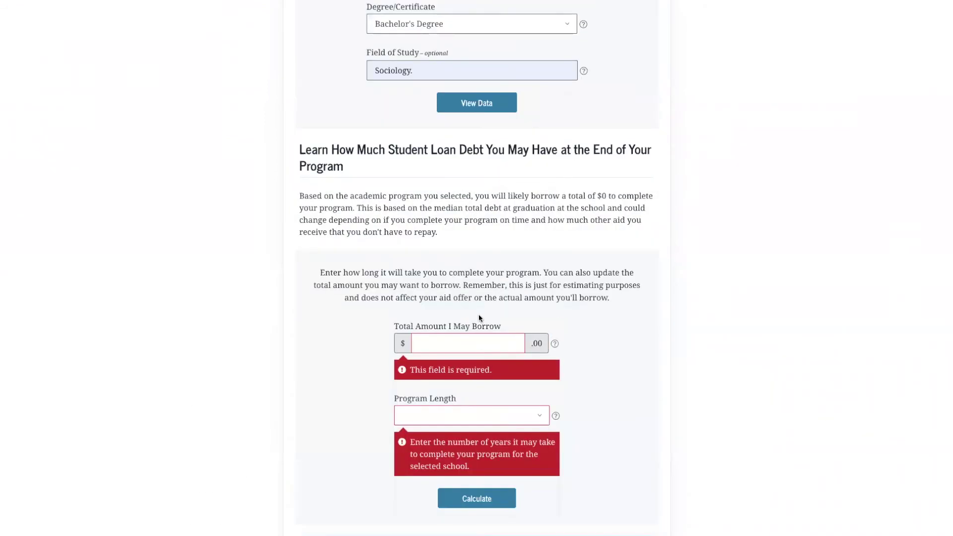
left_click(475, 351)
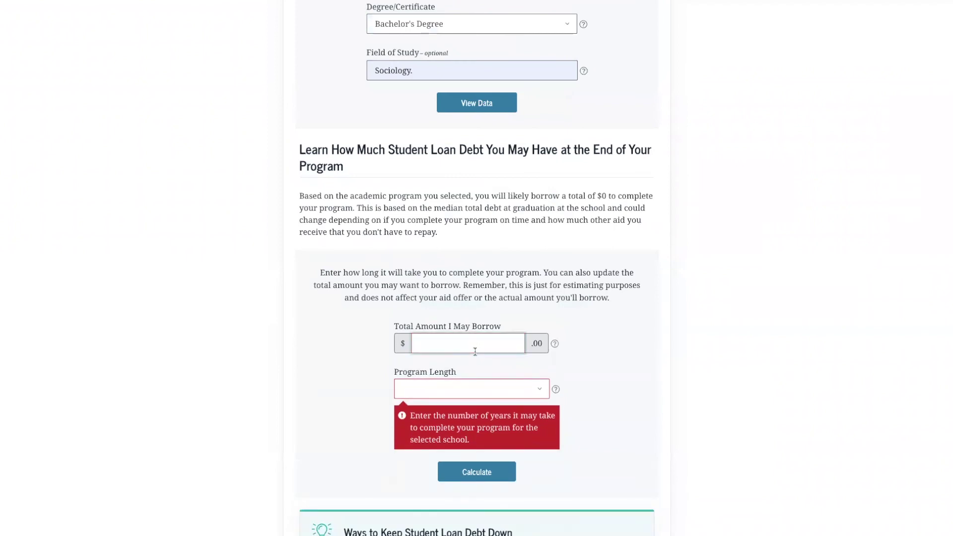
type("200000")
key("Tab")
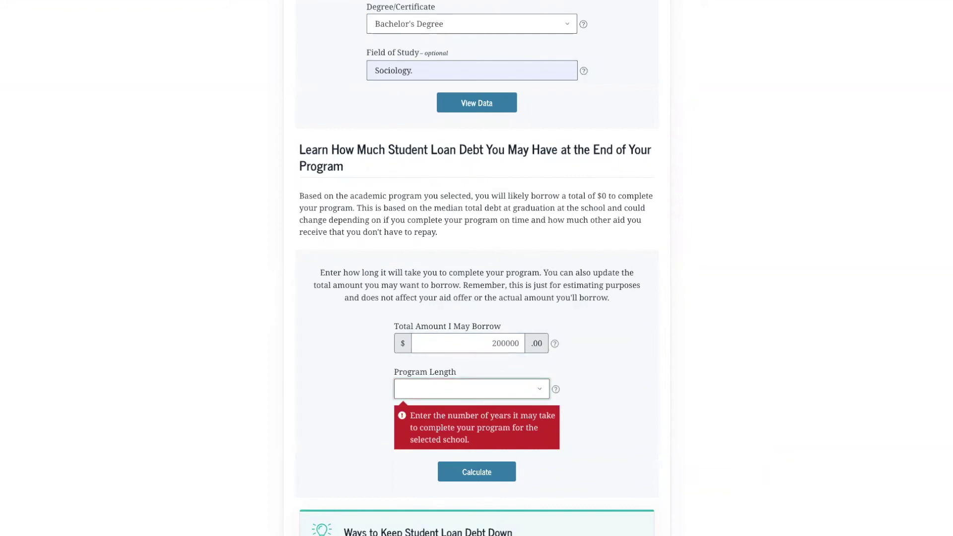
left_click(540, 388)
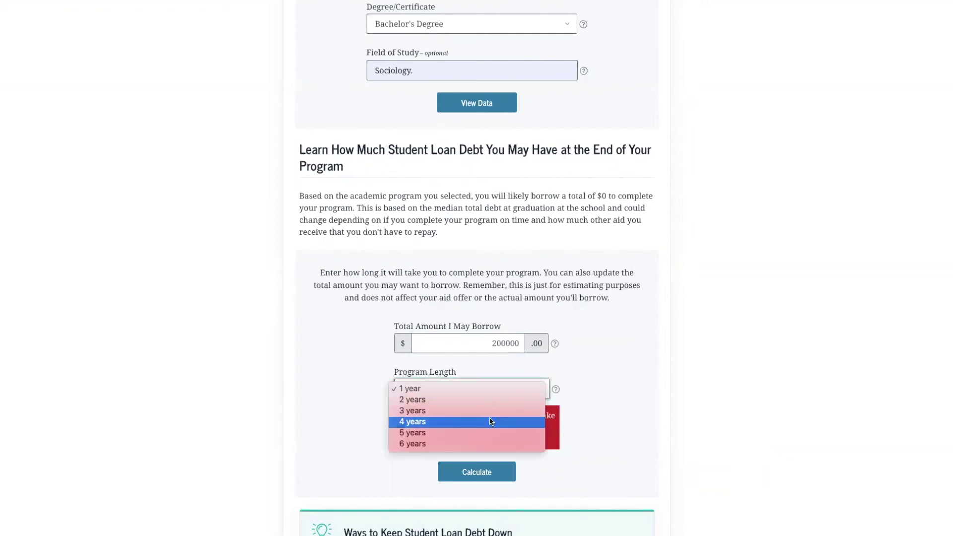
left_click(482, 421)
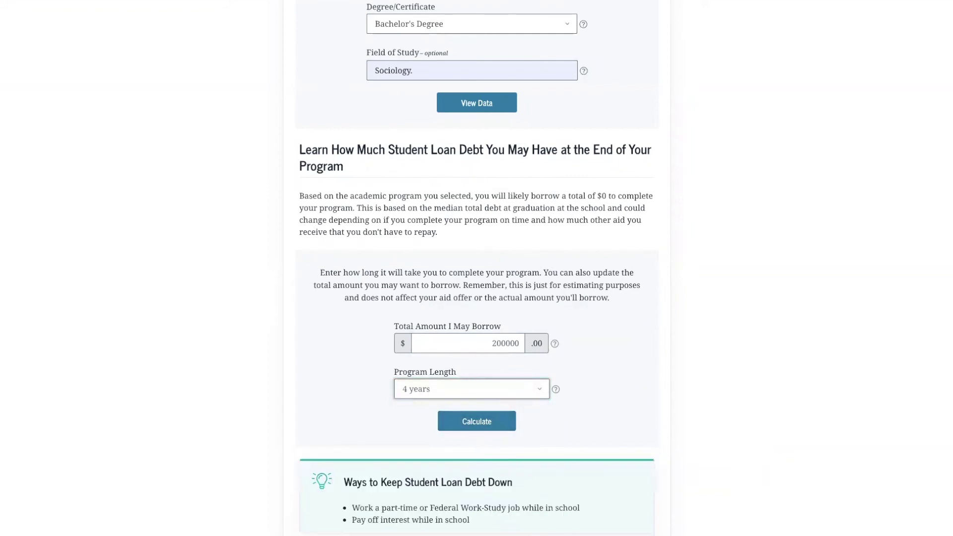
left_click(483, 420)
scroll(525, 489, "down", 6)
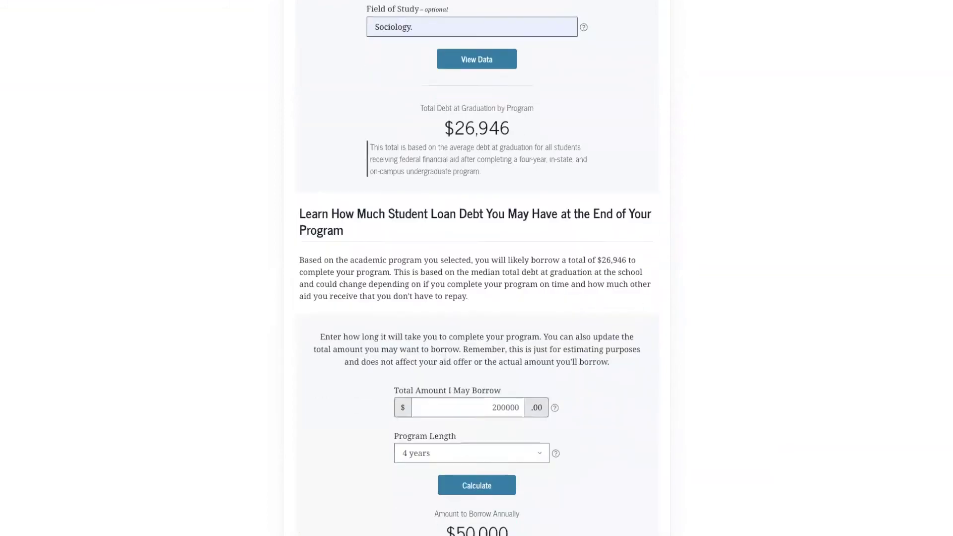
scroll(525, 489, "down", 4)
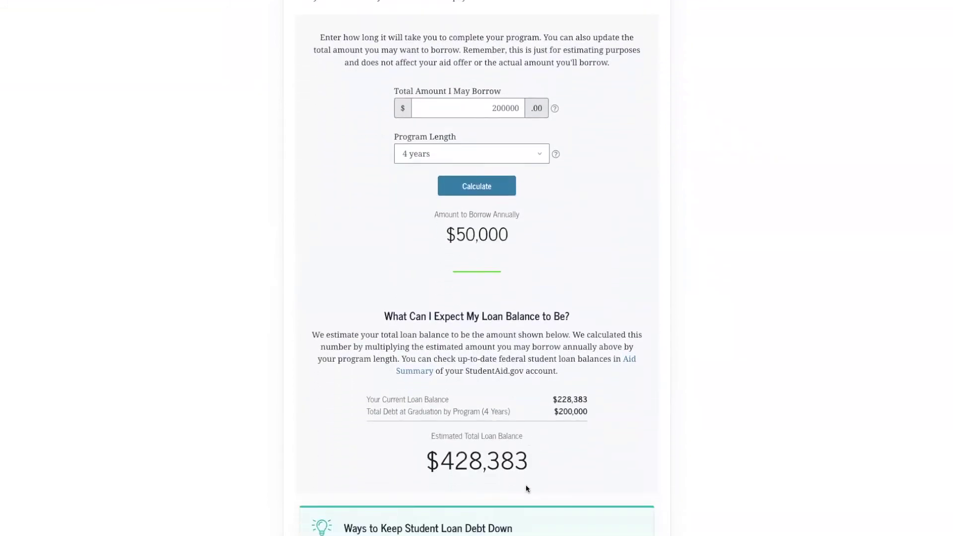
scroll(487, 387, "down", 1)
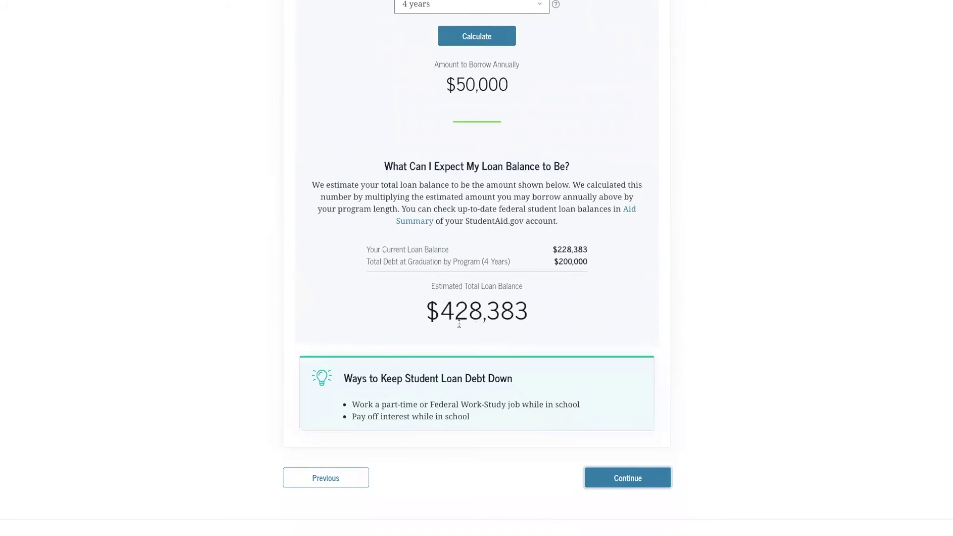
left_click(626, 479)
Step: Read the offered-versus-needed, Impact of Interest and Making Payments While in School steps to reach the quiz
scroll(507, 384, "down", 1)
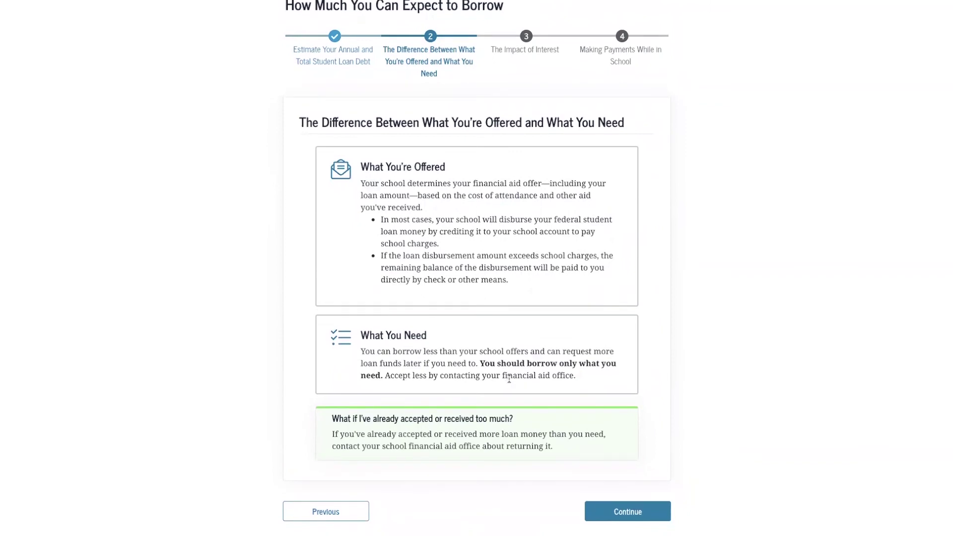
left_click(626, 510)
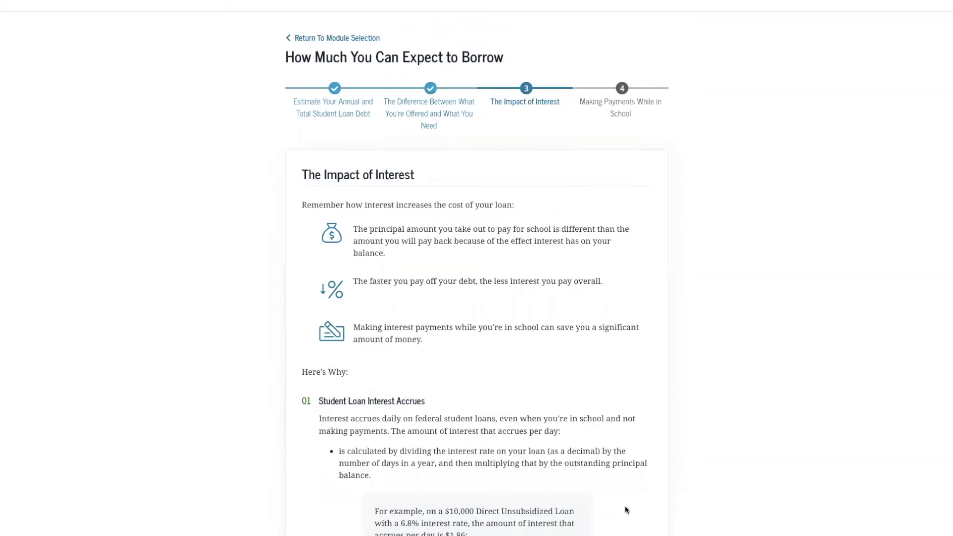
scroll(624, 505, "down", 6)
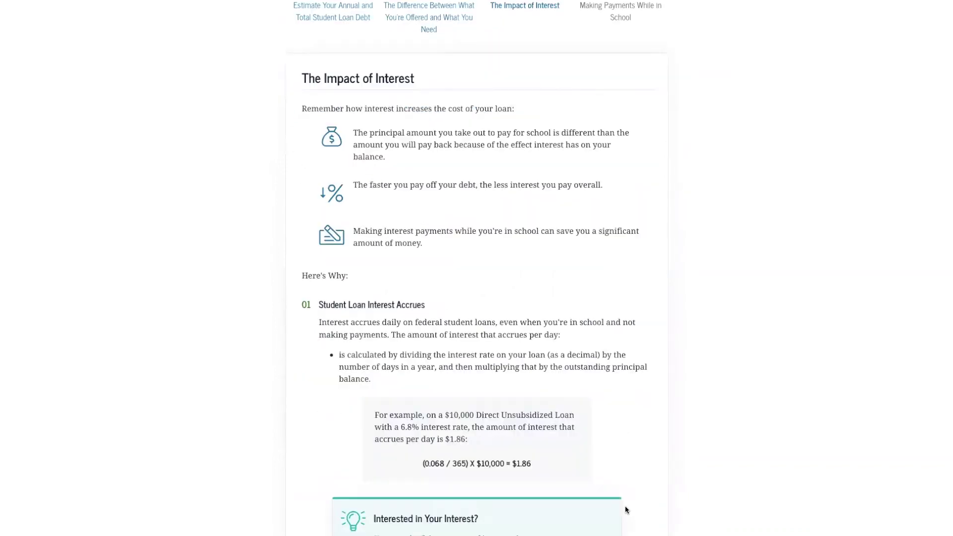
scroll(625, 507, "down", 3)
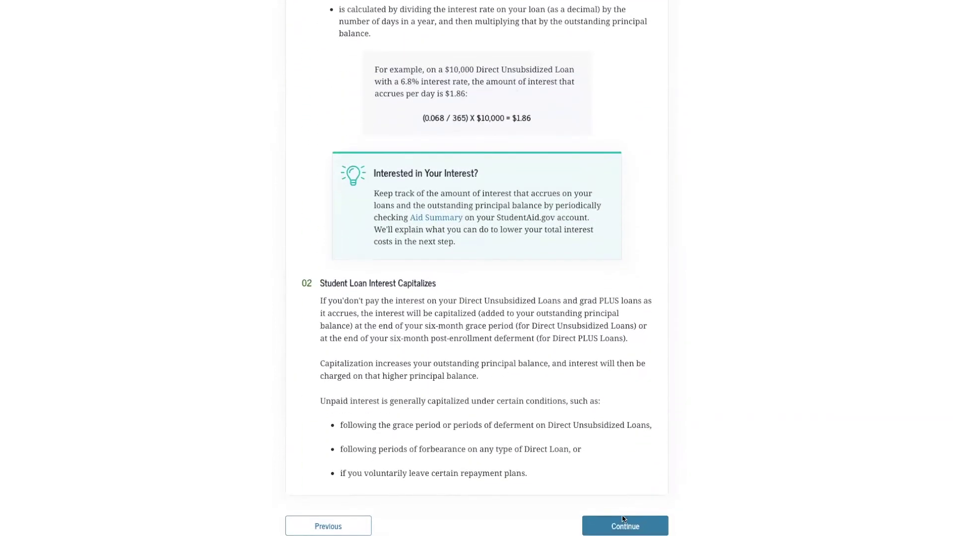
left_click(621, 530)
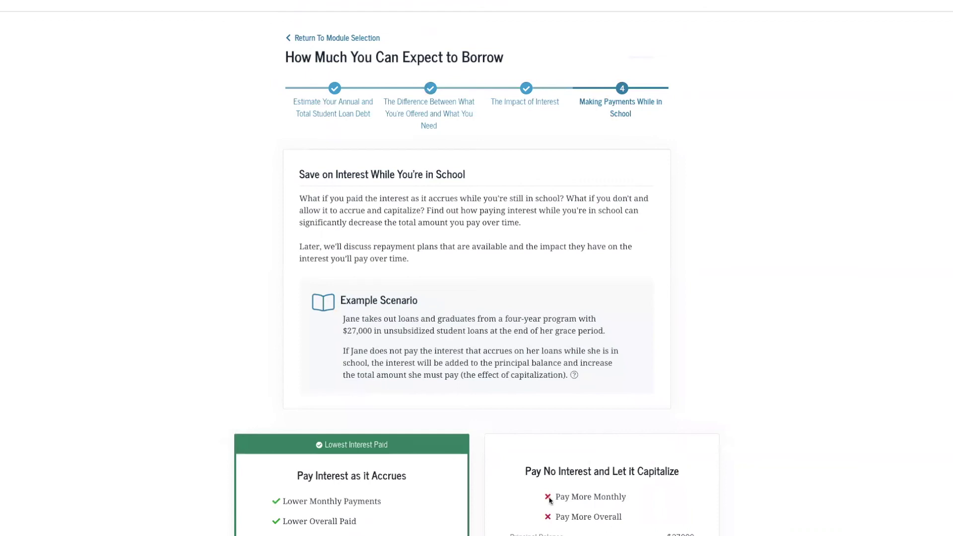
scroll(549, 497, "down", 4)
scroll(549, 498, "down", 3)
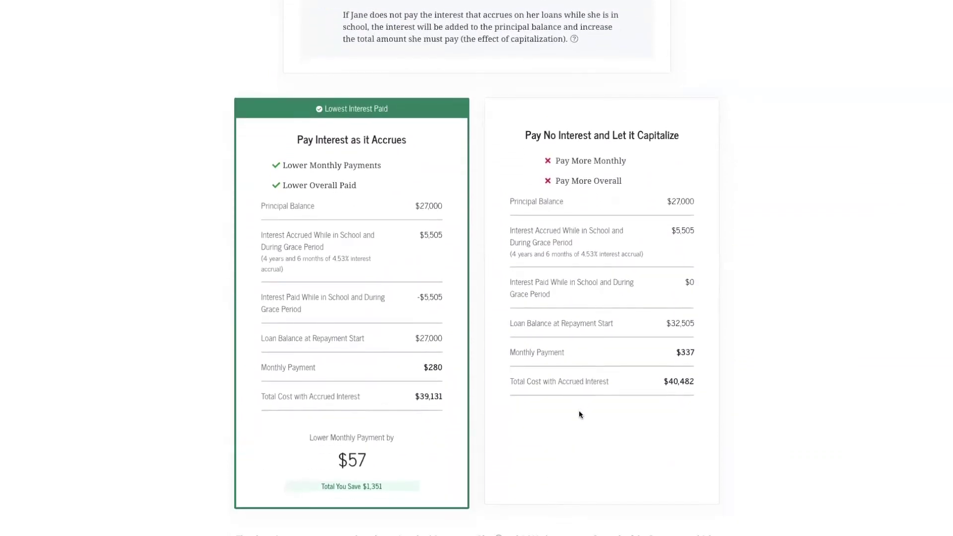
scroll(578, 412, "down", 2)
scroll(578, 412, "down", 1)
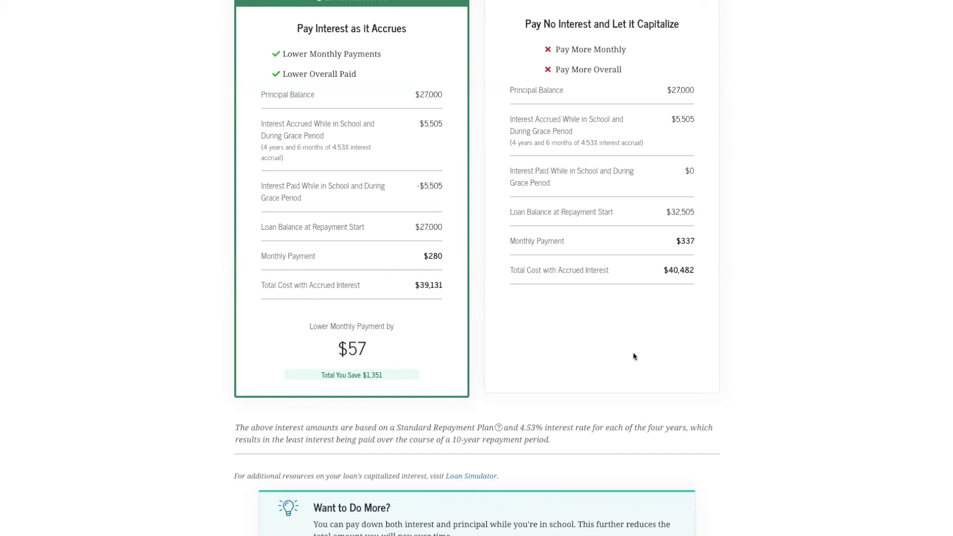
scroll(633, 352, "down", 2)
left_click(676, 501)
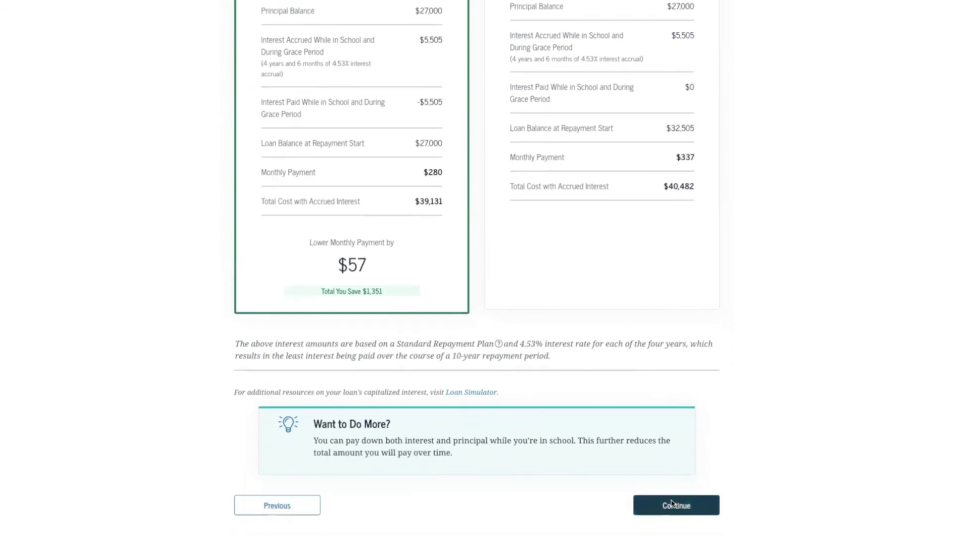
Step: Start the quiz and answer question 1 with 'your school's financial aid office'
left_click(604, 225)
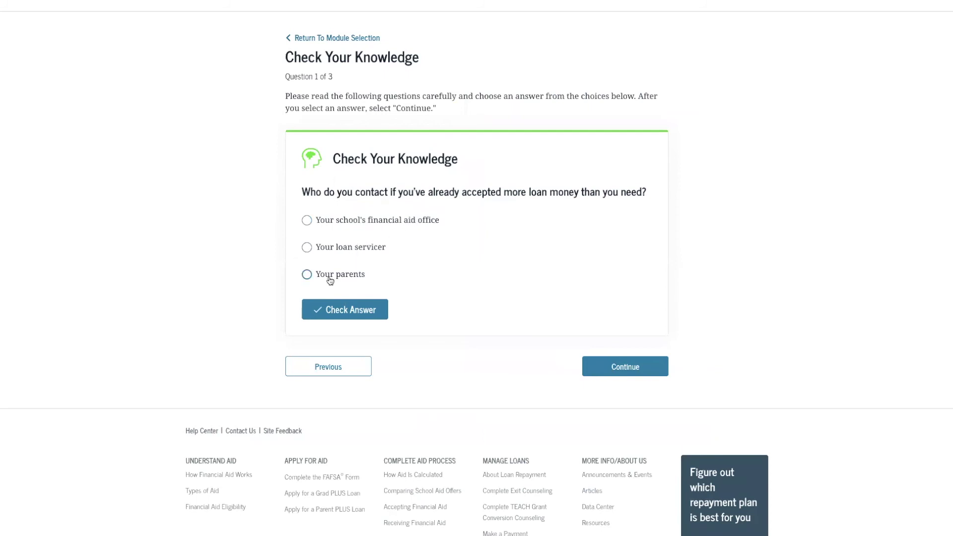
left_click(307, 220)
left_click(342, 309)
scroll(549, 331, "down", 2)
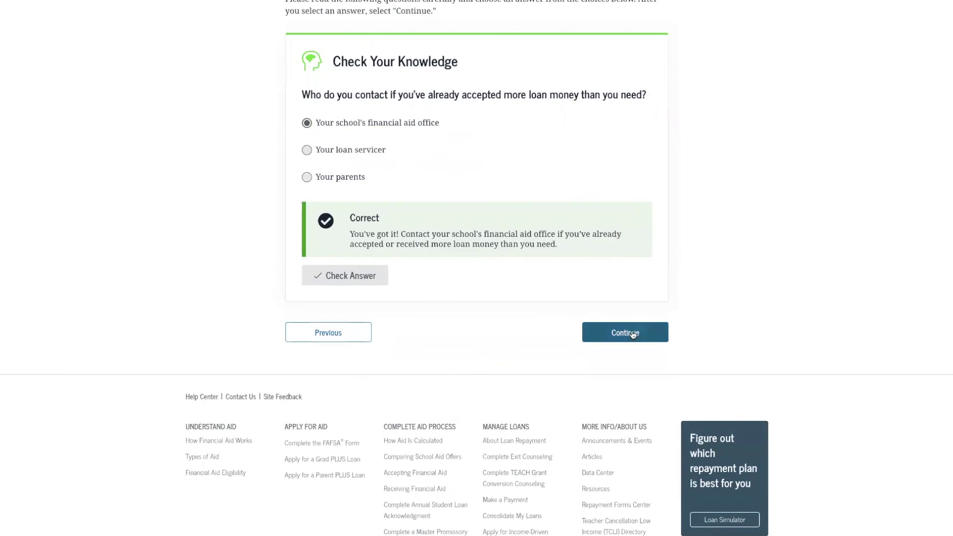
left_click(626, 332)
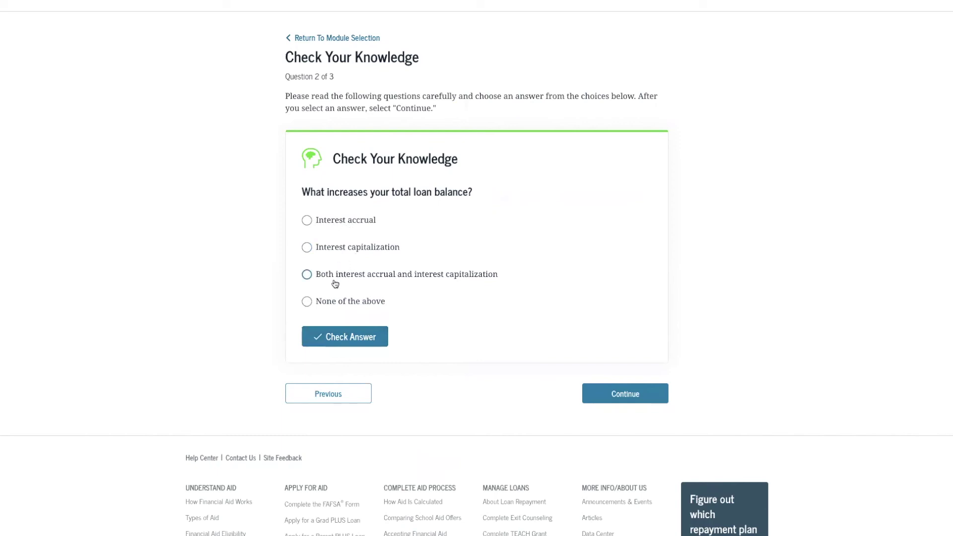
Step: Answer question 2 with both interest accrual and capitalization
left_click(307, 275)
left_click(352, 338)
left_click(602, 332)
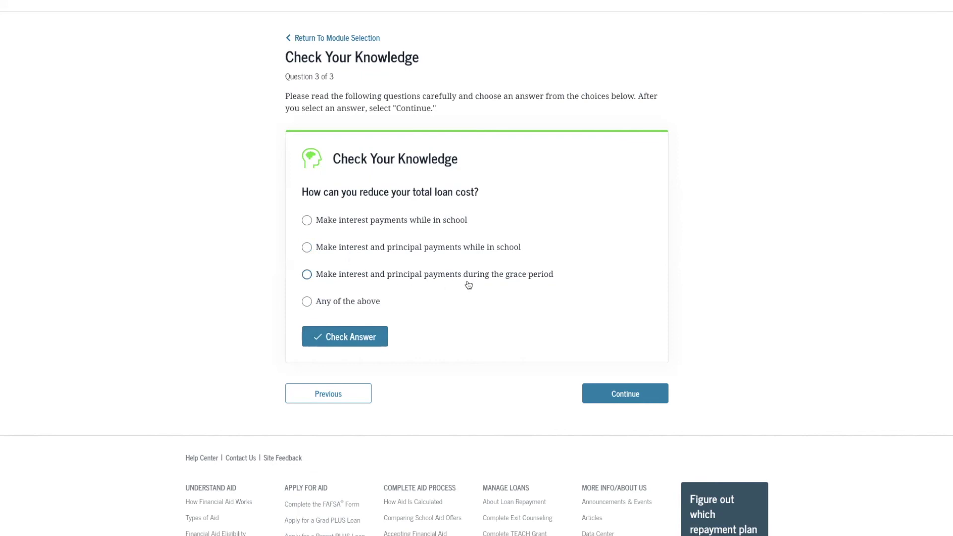
Step: Answer question 3 with 'Any of the above' and complete the borrowing module
left_click(307, 302)
left_click(345, 337)
scroll(354, 336, "down", 3)
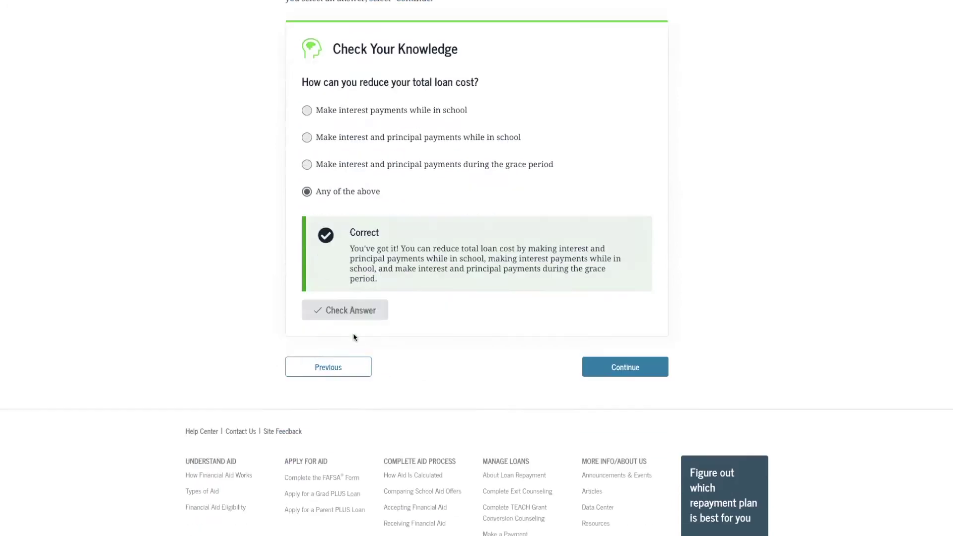
left_click(601, 356)
left_click(633, 320)
Step: Continue past the Who do You Pay? and Repayment Burden steps to Choose the Right Repayment Plan
scroll(451, 318, "down", 5)
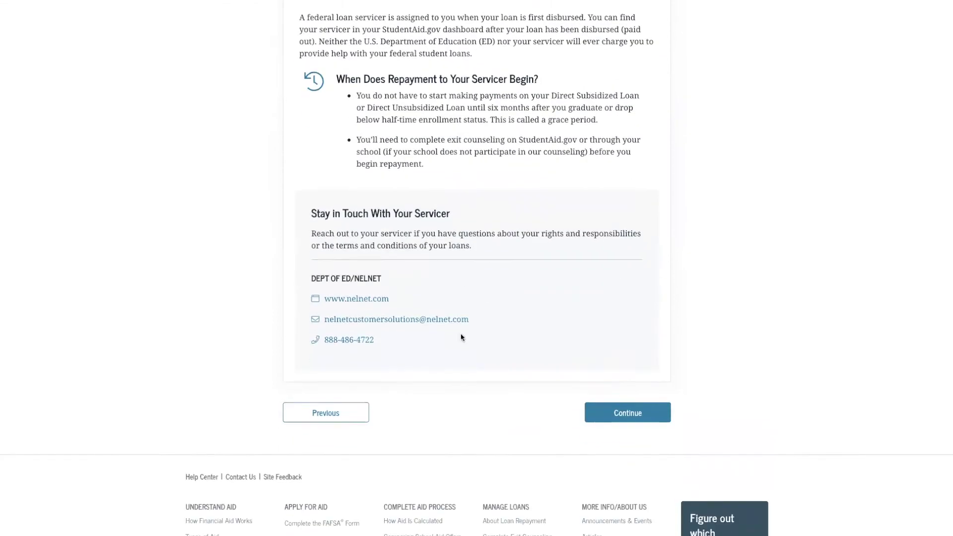
left_click(619, 371)
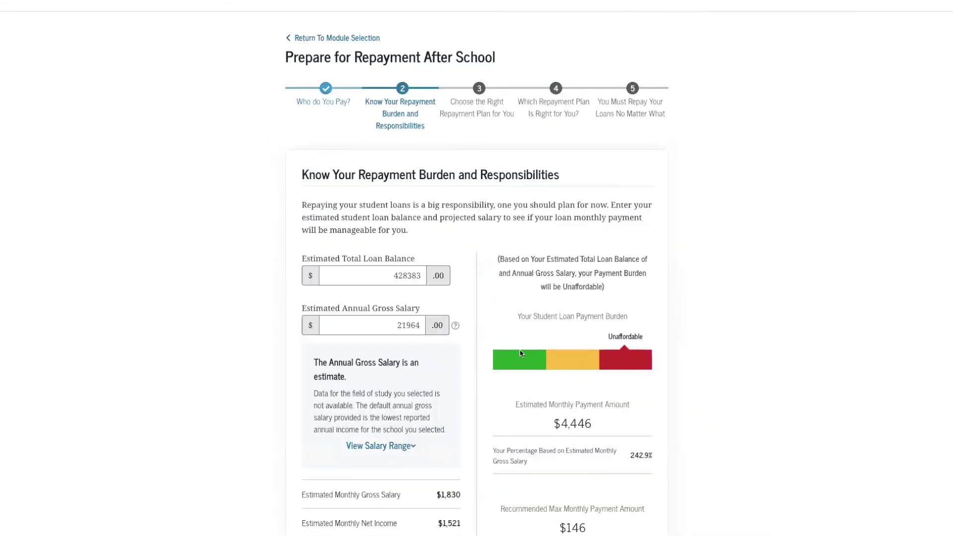
scroll(499, 350, "down", 2)
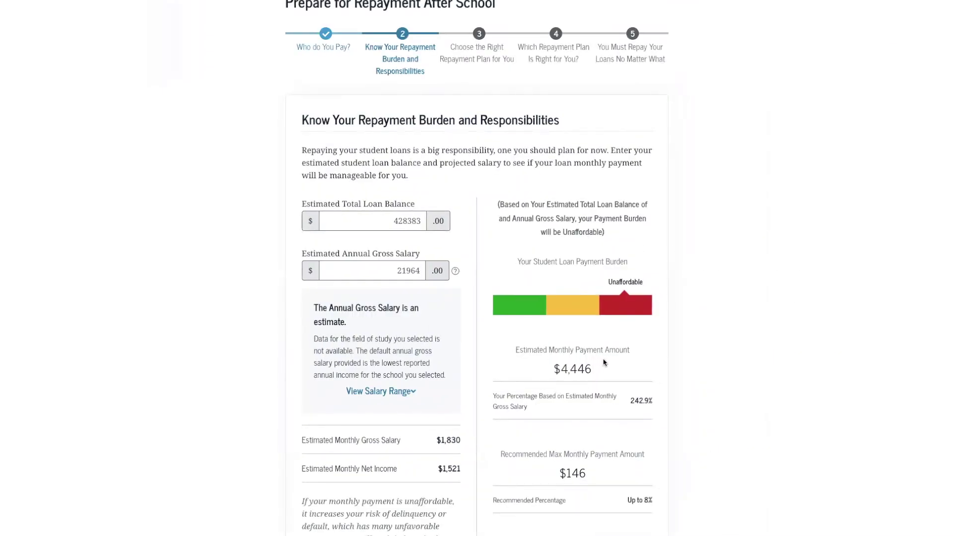
scroll(572, 403, "down", 3)
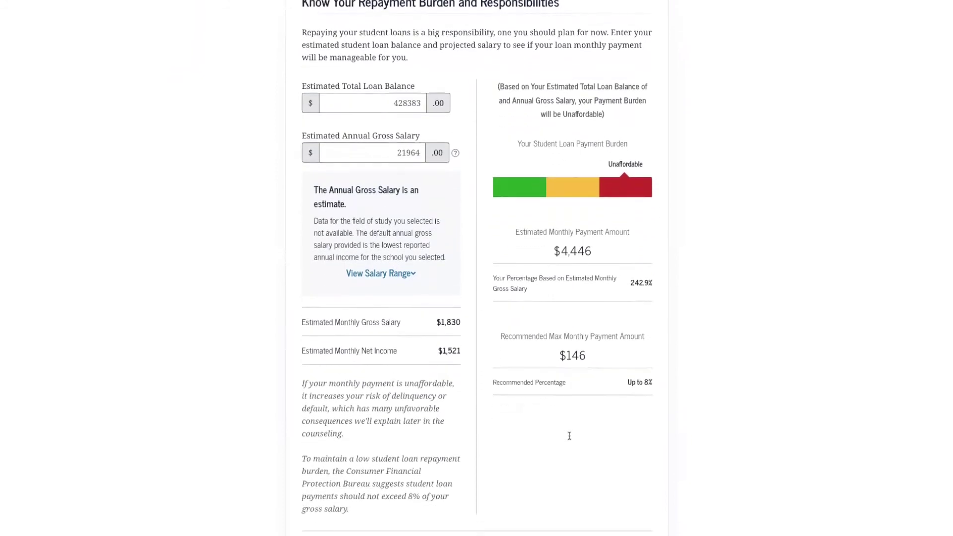
scroll(573, 417, "down", 3)
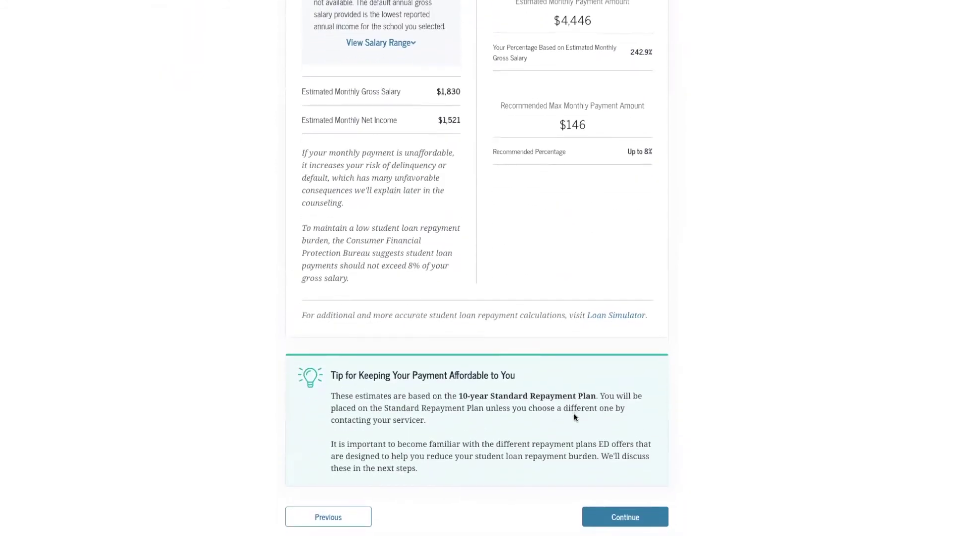
left_click(626, 518)
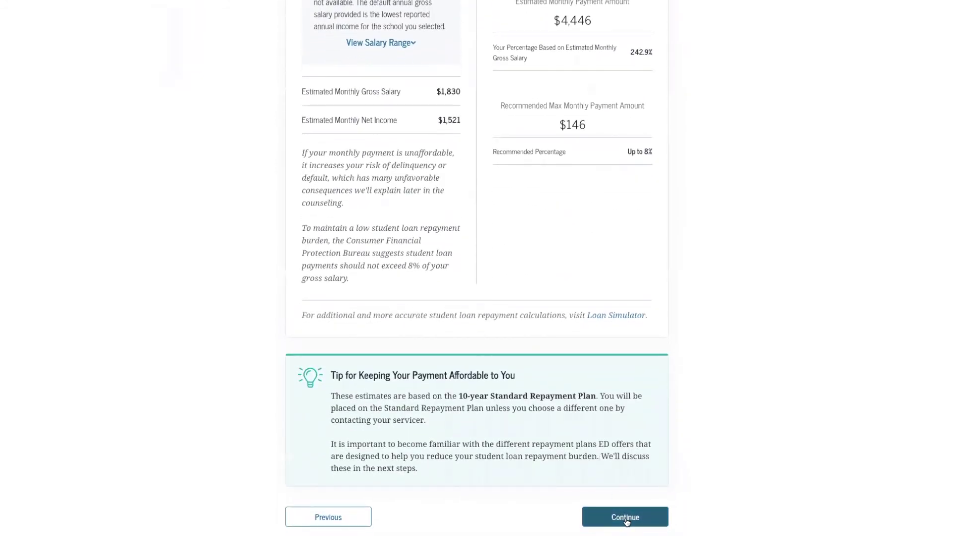
scroll(615, 518, "down", 1)
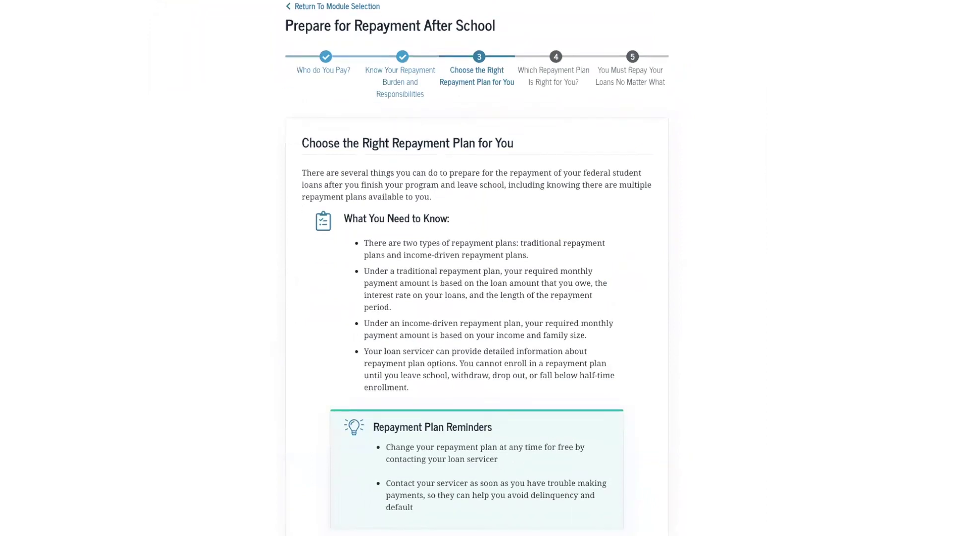
scroll(623, 507, "down", 2)
Step: Calculate repayment plan estimates for the $428,383 loan balance and review the plan cards
left_click(624, 491)
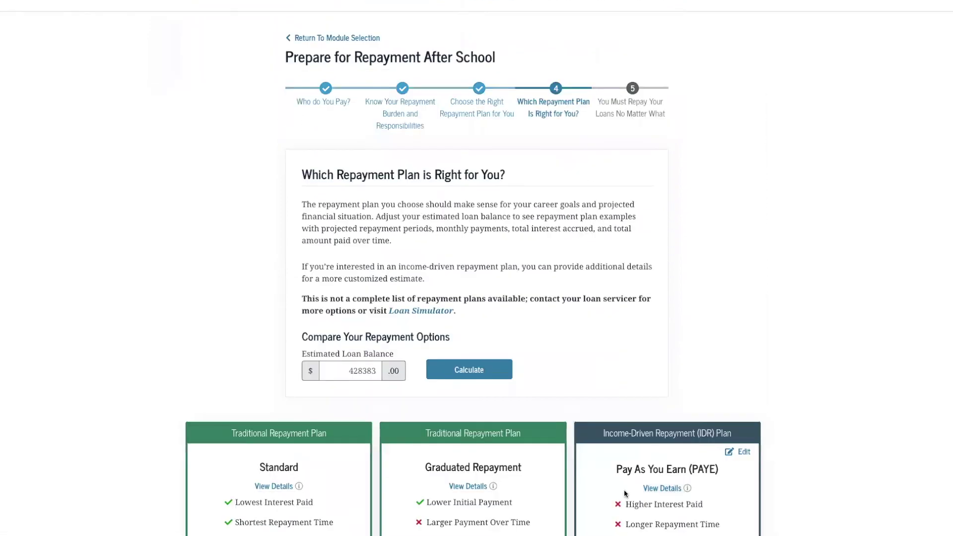
scroll(575, 468, "down", 8)
scroll(565, 442, "up", 7)
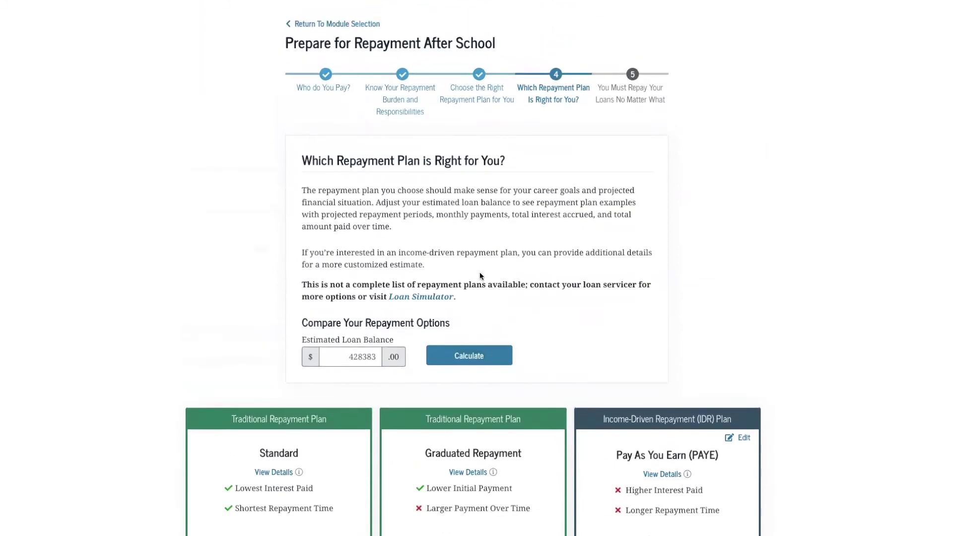
left_click(453, 362)
scroll(454, 365, "down", 2)
scroll(457, 367, "down", 2)
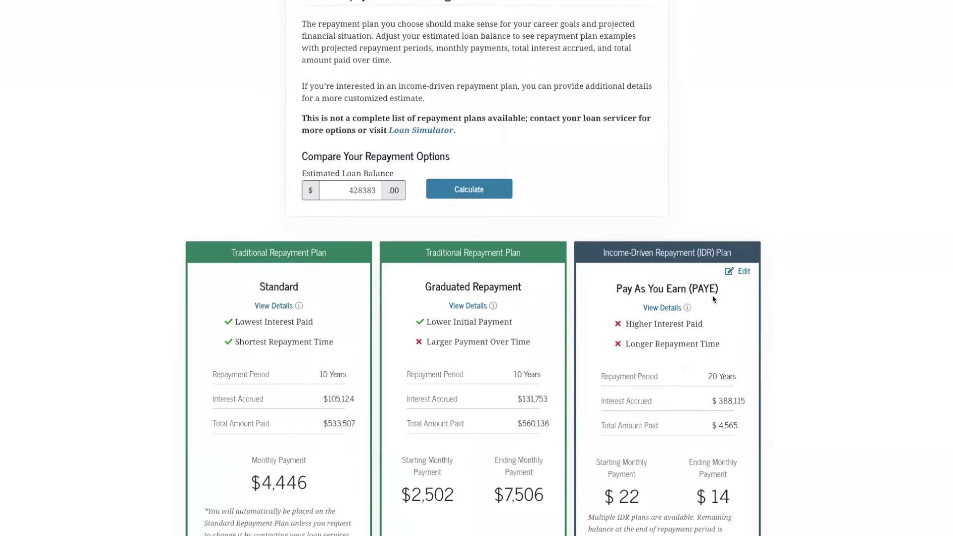
scroll(643, 416, "down", 9)
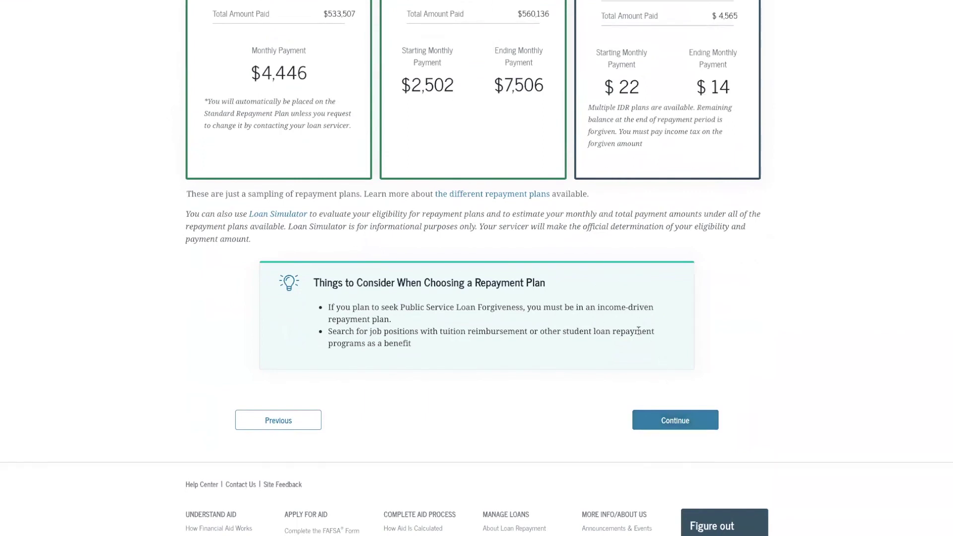
scroll(659, 417, "up", 5)
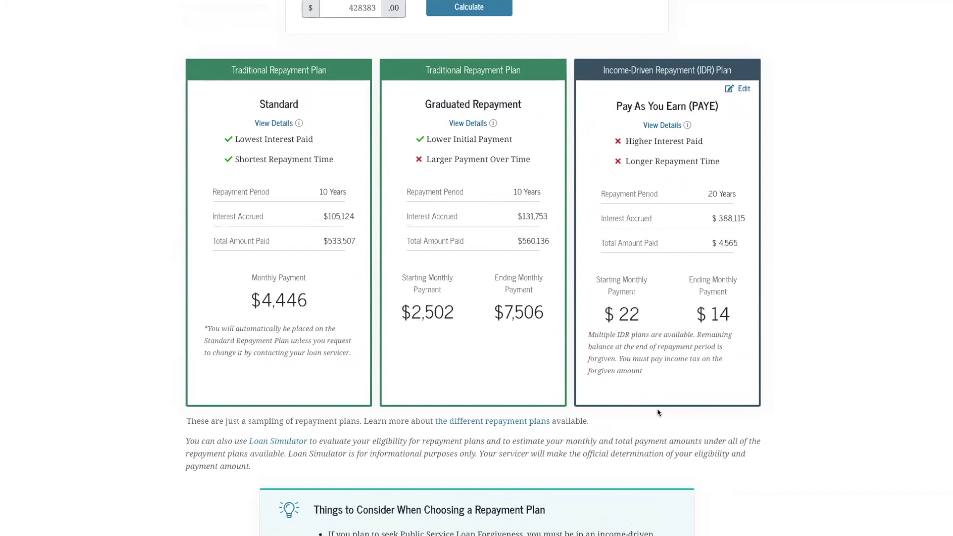
scroll(593, 429, "down", 5)
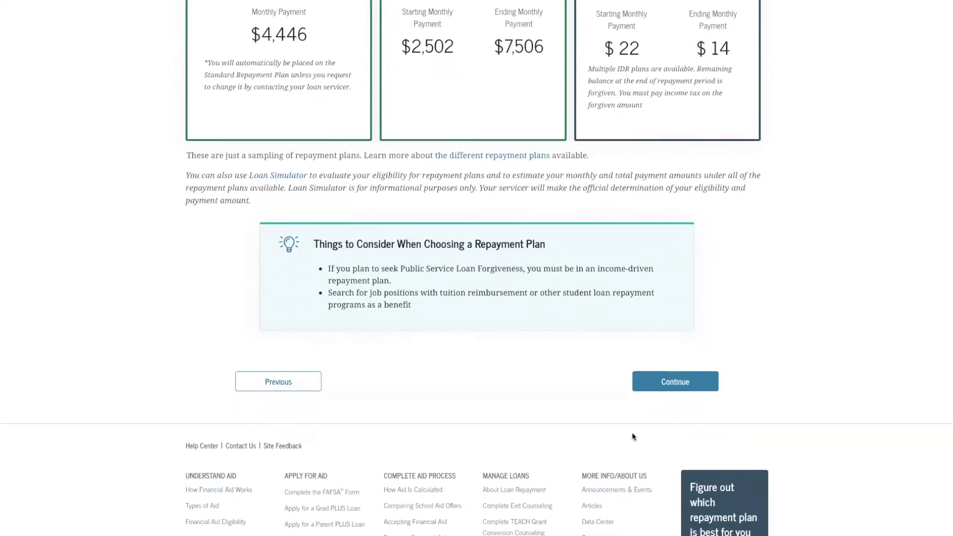
Step: Continue past You Must Repay Your Loans No Matter What to the quiz intro
left_click(645, 381)
scroll(552, 427, "down", 2)
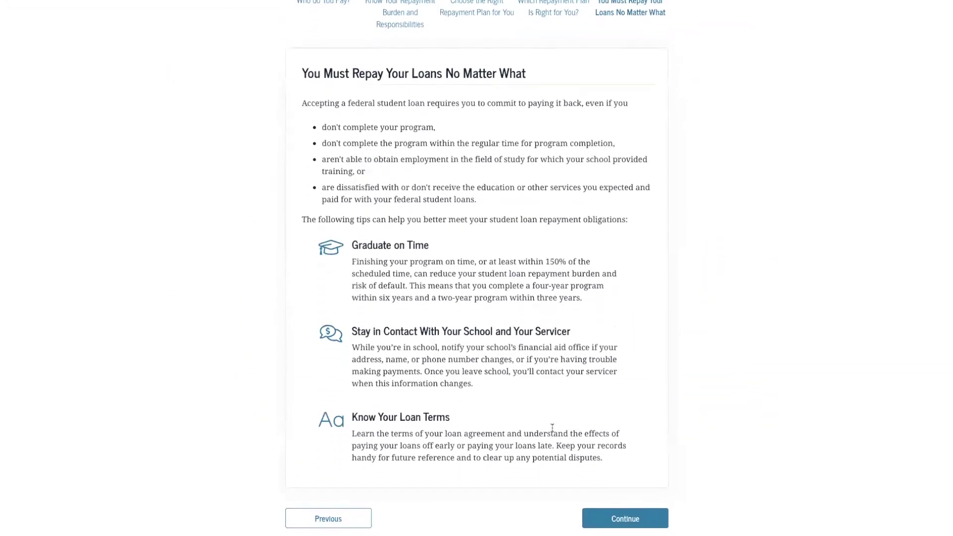
left_click(634, 518)
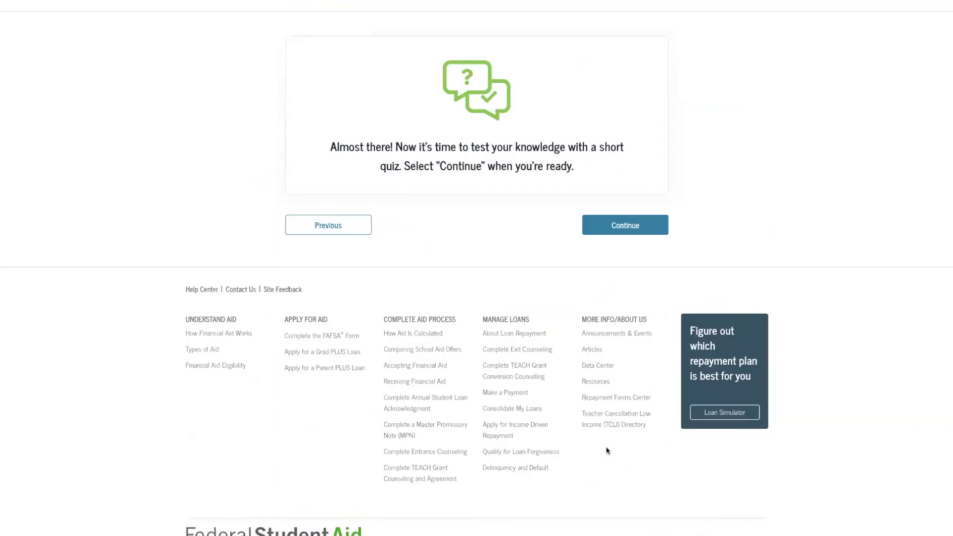
Step: Start the quiz and answer question 1 with 'Your loan servicer'
left_click(618, 228)
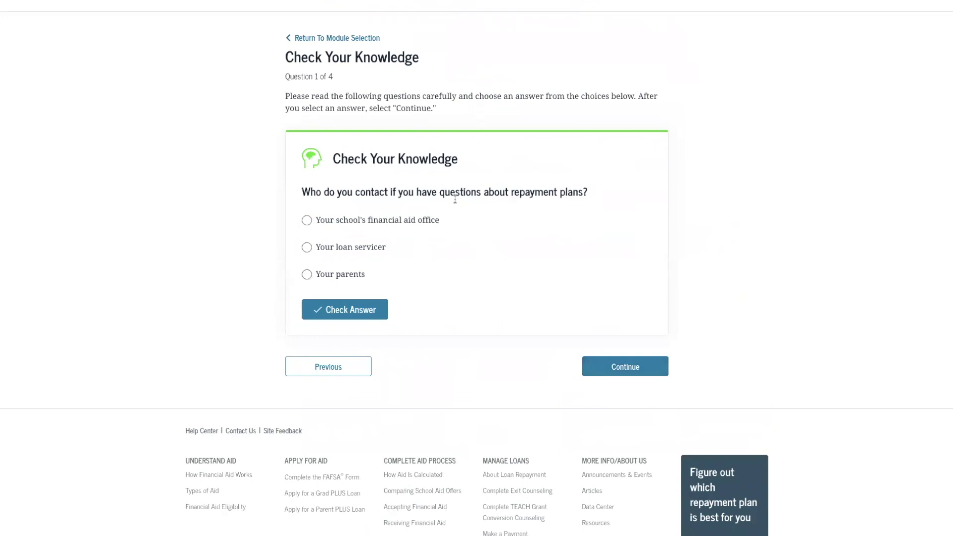
left_click(307, 249)
left_click(337, 309)
scroll(629, 355, "down", 2)
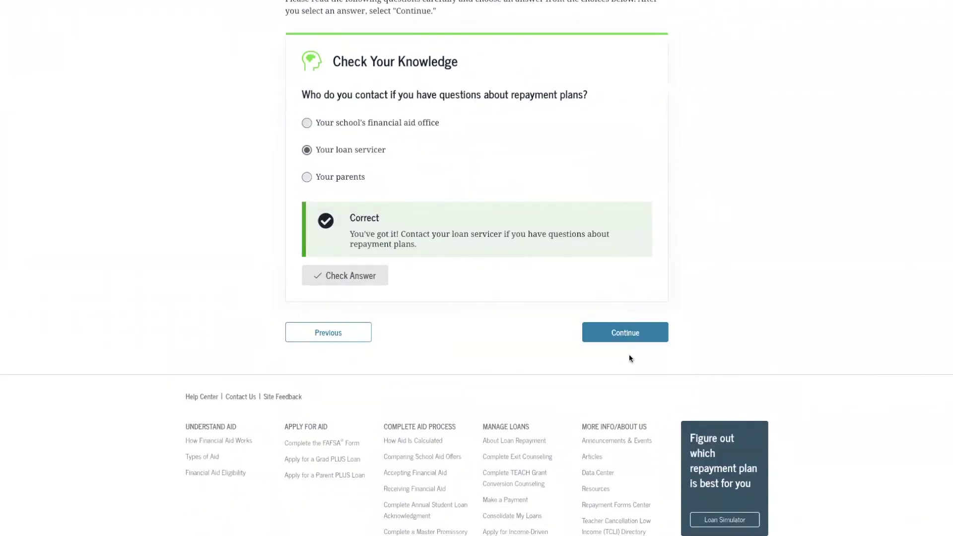
left_click(628, 336)
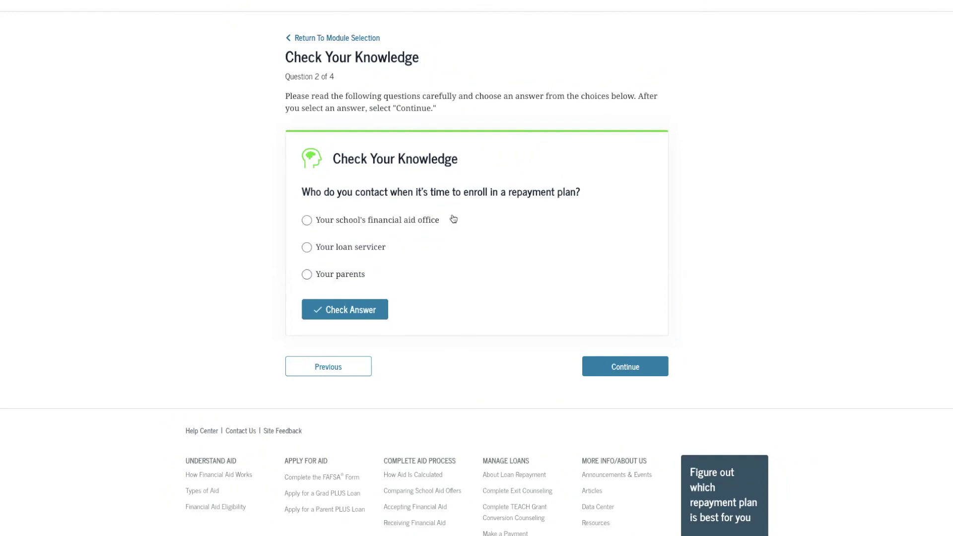
Step: Answer question 2 with 'Your loan servicer' and check it
left_click(306, 248)
left_click(326, 311)
scroll(588, 328, "down", 2)
left_click(589, 329)
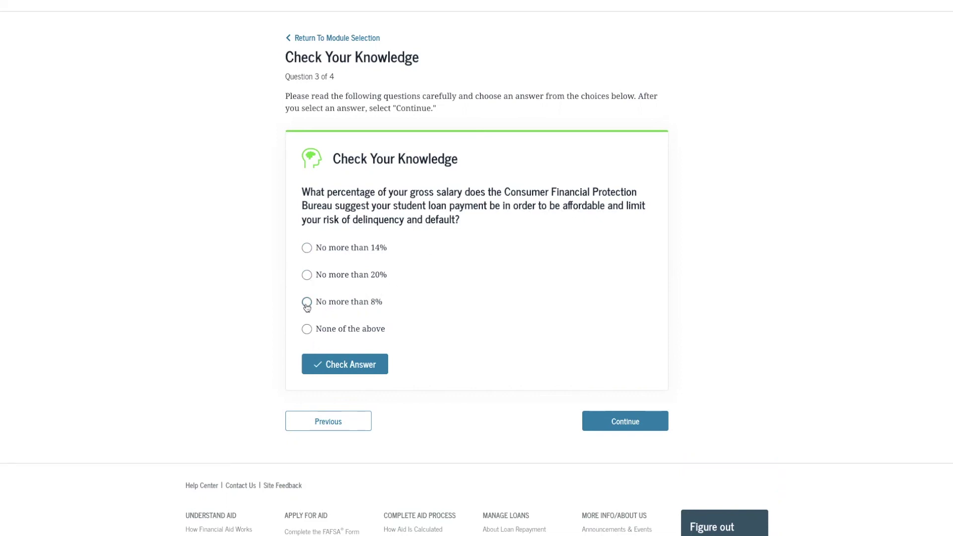
Step: Answer question 3 'No more than 8%' and question 4 'Standard Repayment Plan'
left_click(307, 303)
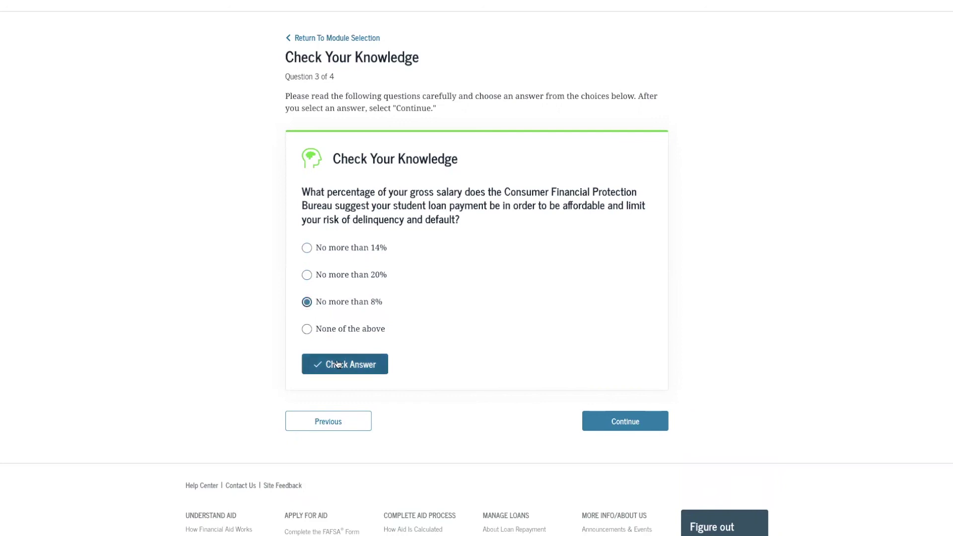
left_click(342, 364)
scroll(336, 359, "down", 3)
left_click(615, 337)
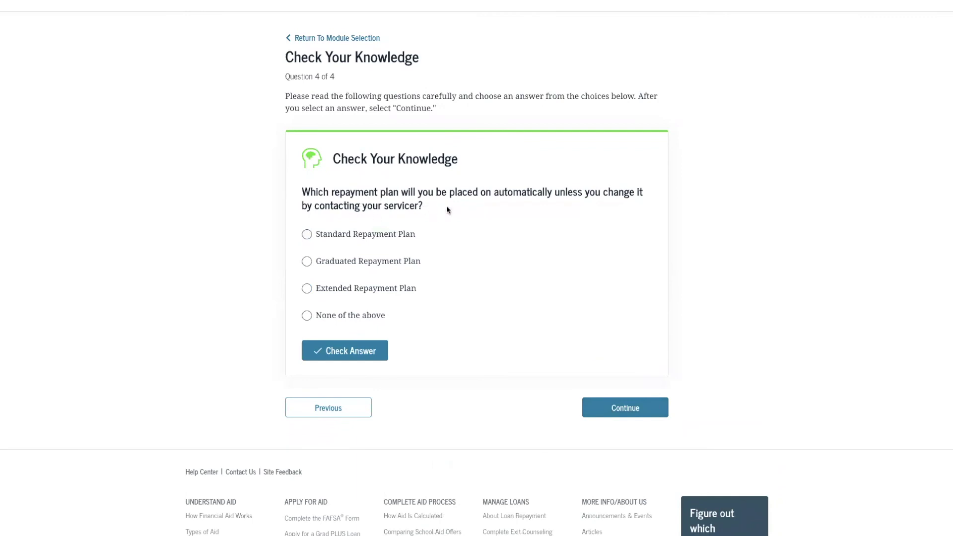
left_click(307, 234)
left_click(349, 352)
Step: Complete the repayment module and move into Consequences of Not Repaying, reaching What Happens if You Default
left_click(617, 338)
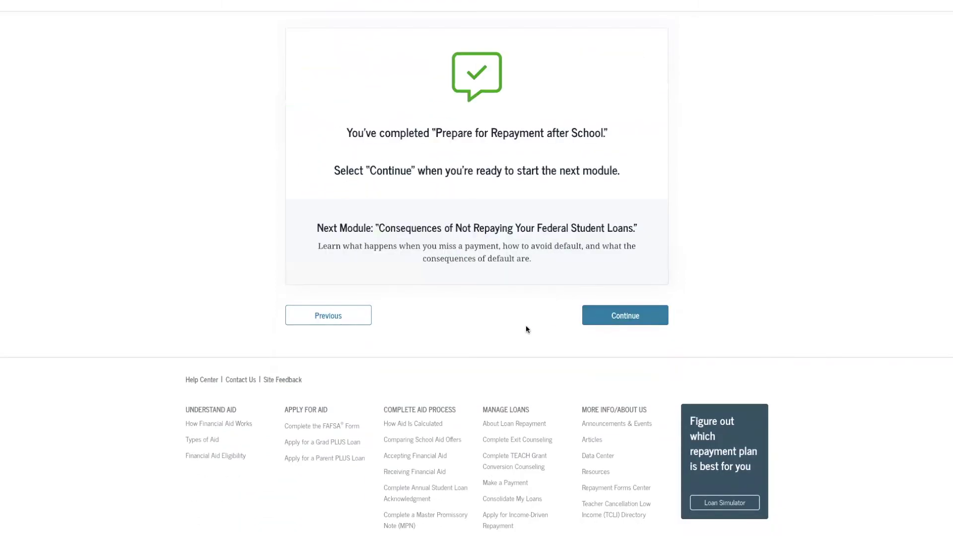
left_click(595, 313)
scroll(494, 320, "down", 2)
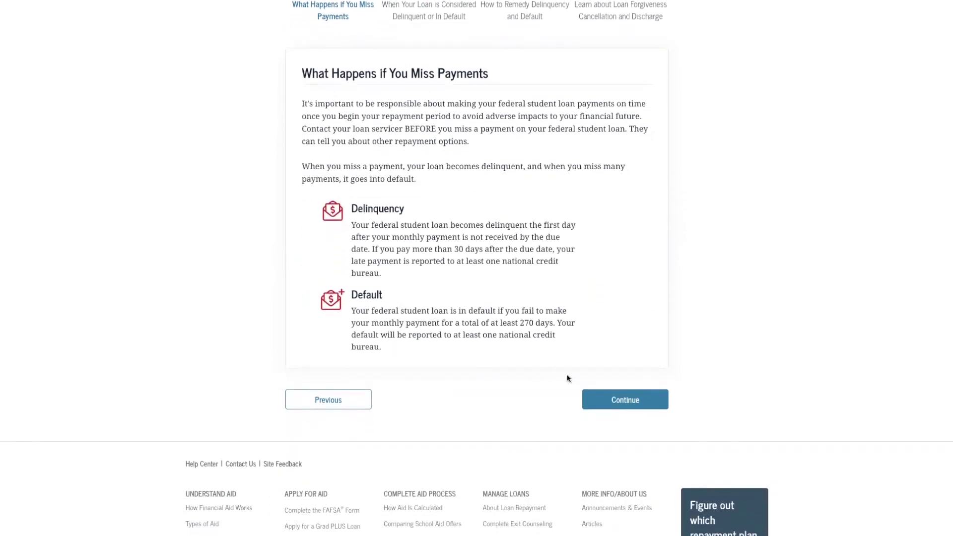
left_click(615, 401)
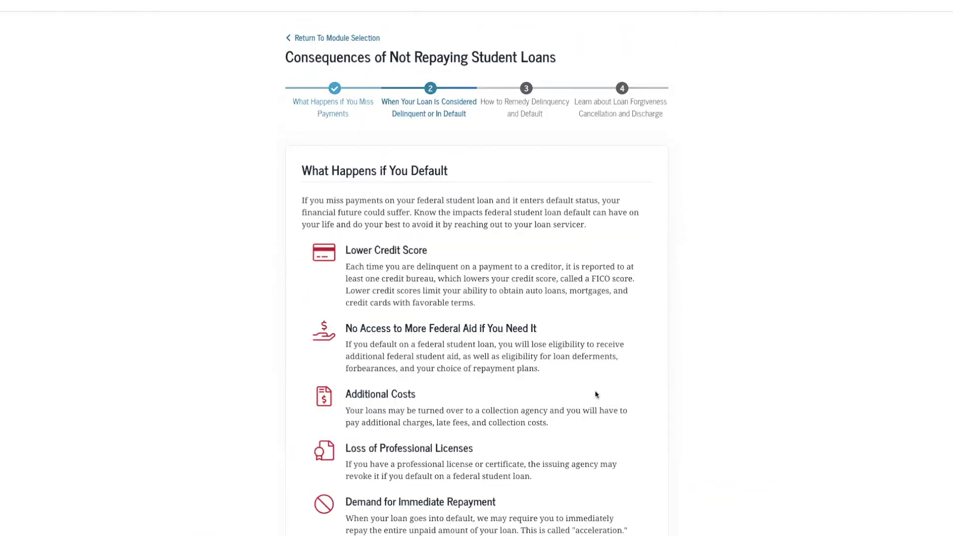
Step: Continue through the default, delinquency prevention and loan forgiveness pages to finish the module
scroll(570, 389, "down", 5)
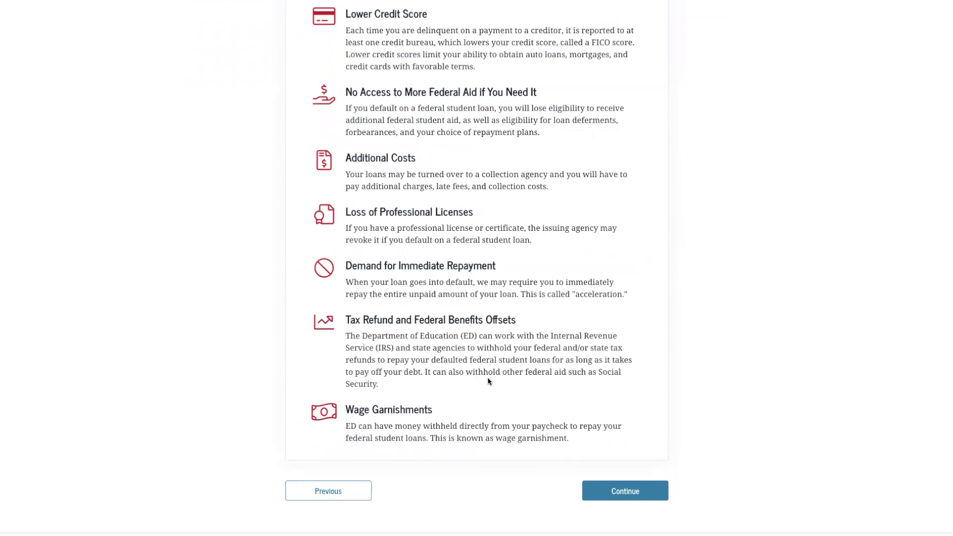
left_click(610, 491)
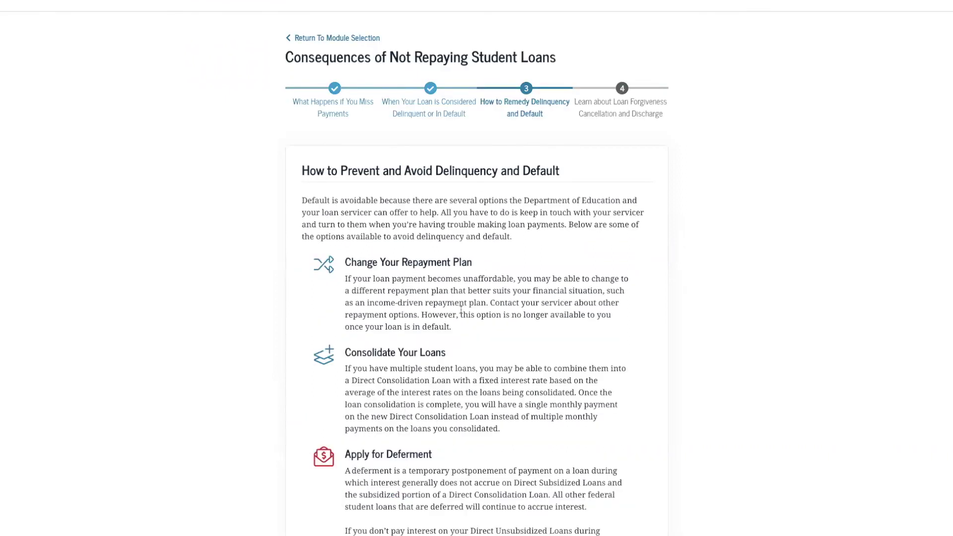
scroll(461, 311, "down", 15)
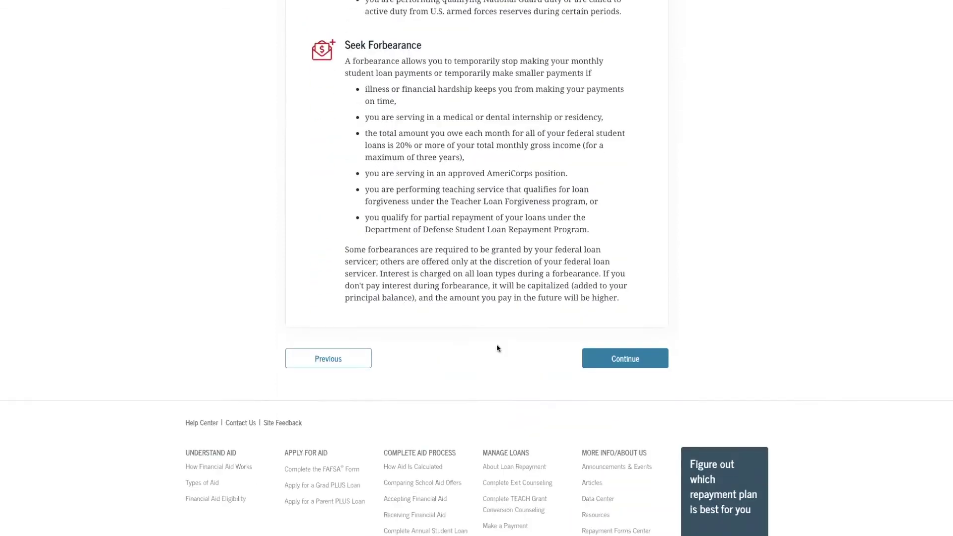
left_click(623, 314)
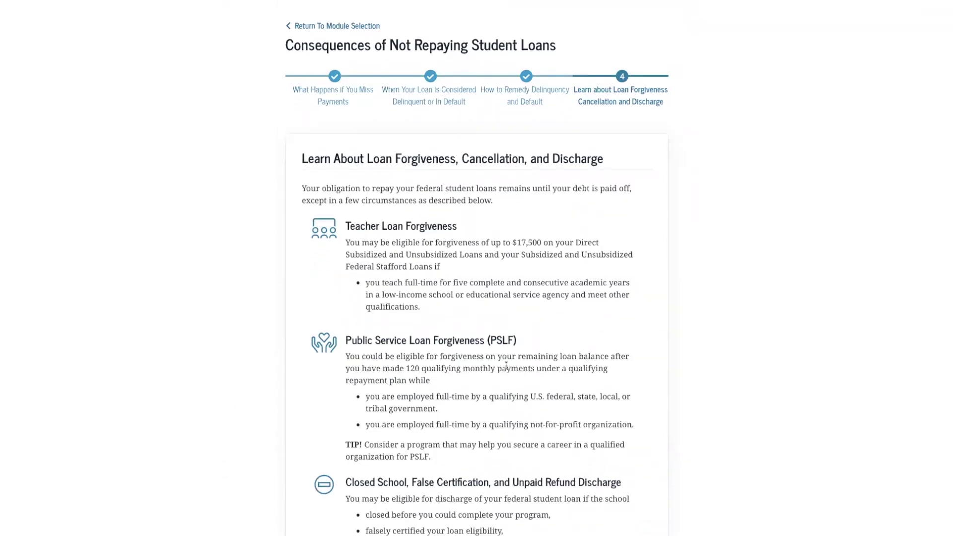
scroll(506, 366, "down", 10)
scroll(506, 366, "up", 6)
scroll(463, 237, "down", 3)
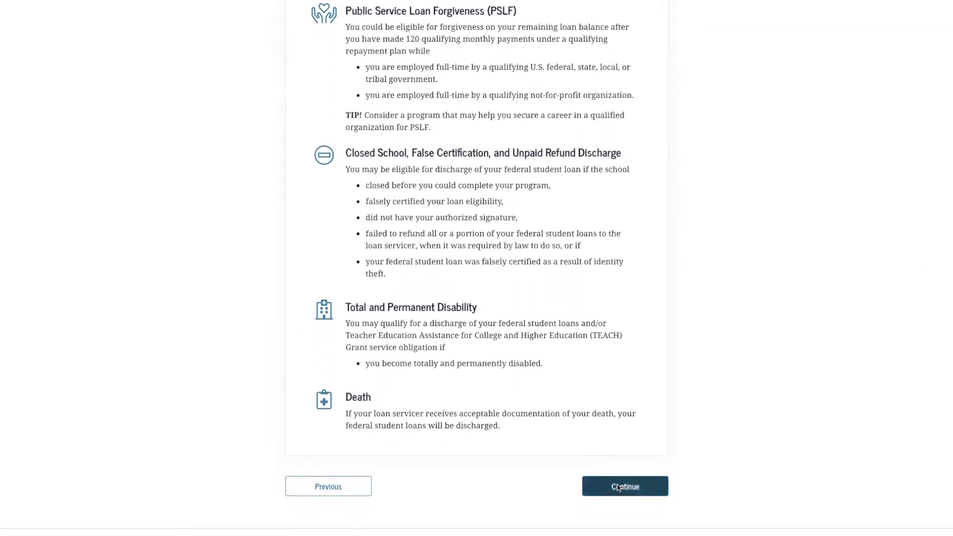
left_click(614, 482)
Step: Submit the completed entrance counseling and view the summary starting with the $234,068 cost estimate
left_click(609, 257)
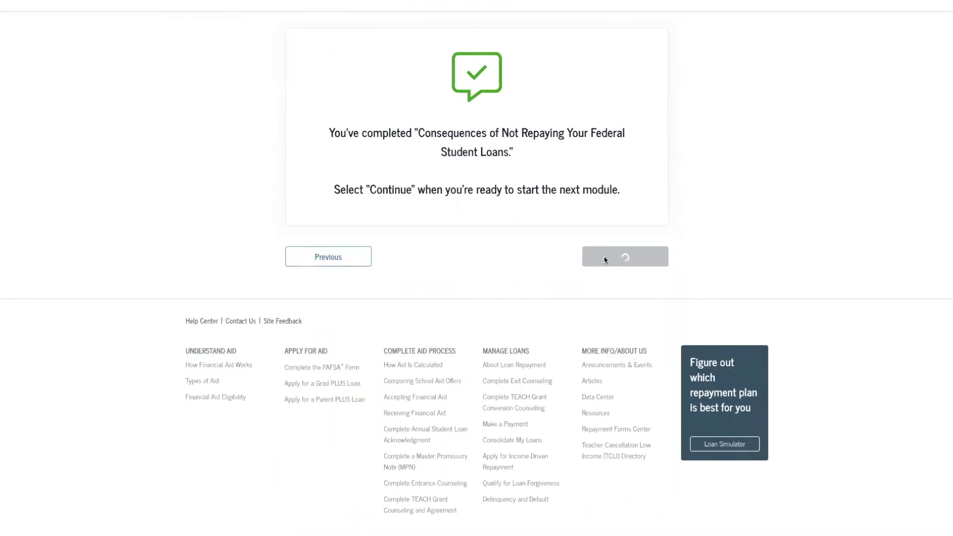
scroll(554, 325, "down", 2)
scroll(554, 325, "down", 5)
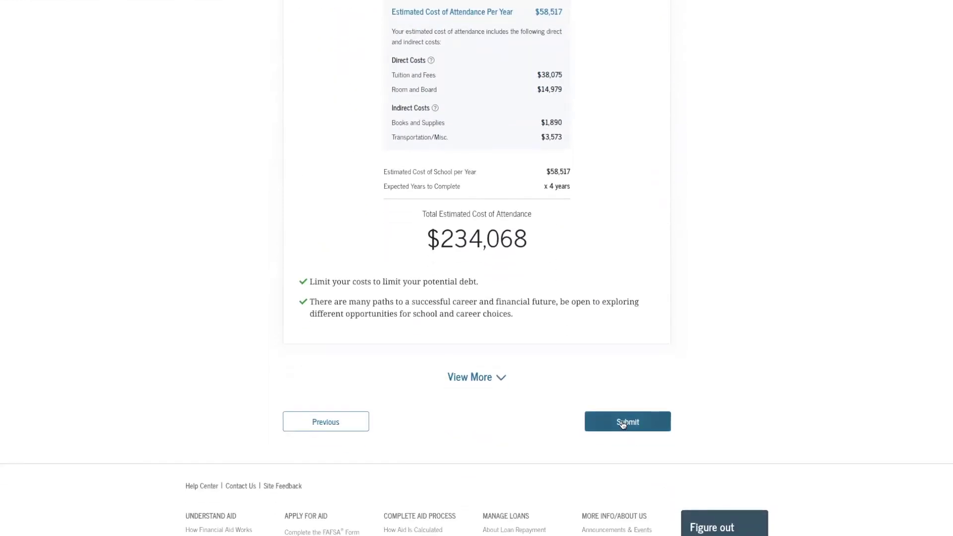
left_click(623, 423)
scroll(601, 411, "up", 7)
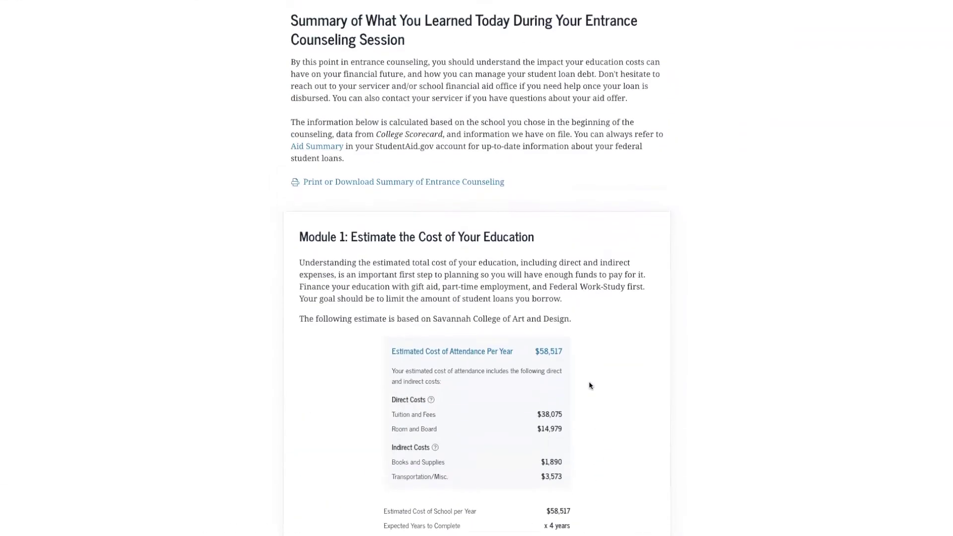
scroll(586, 378, "up", 1)
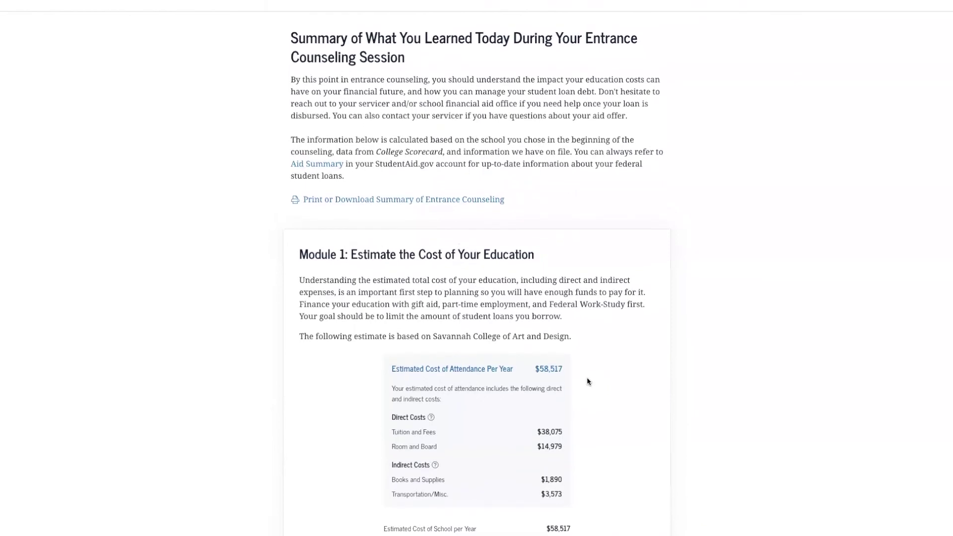